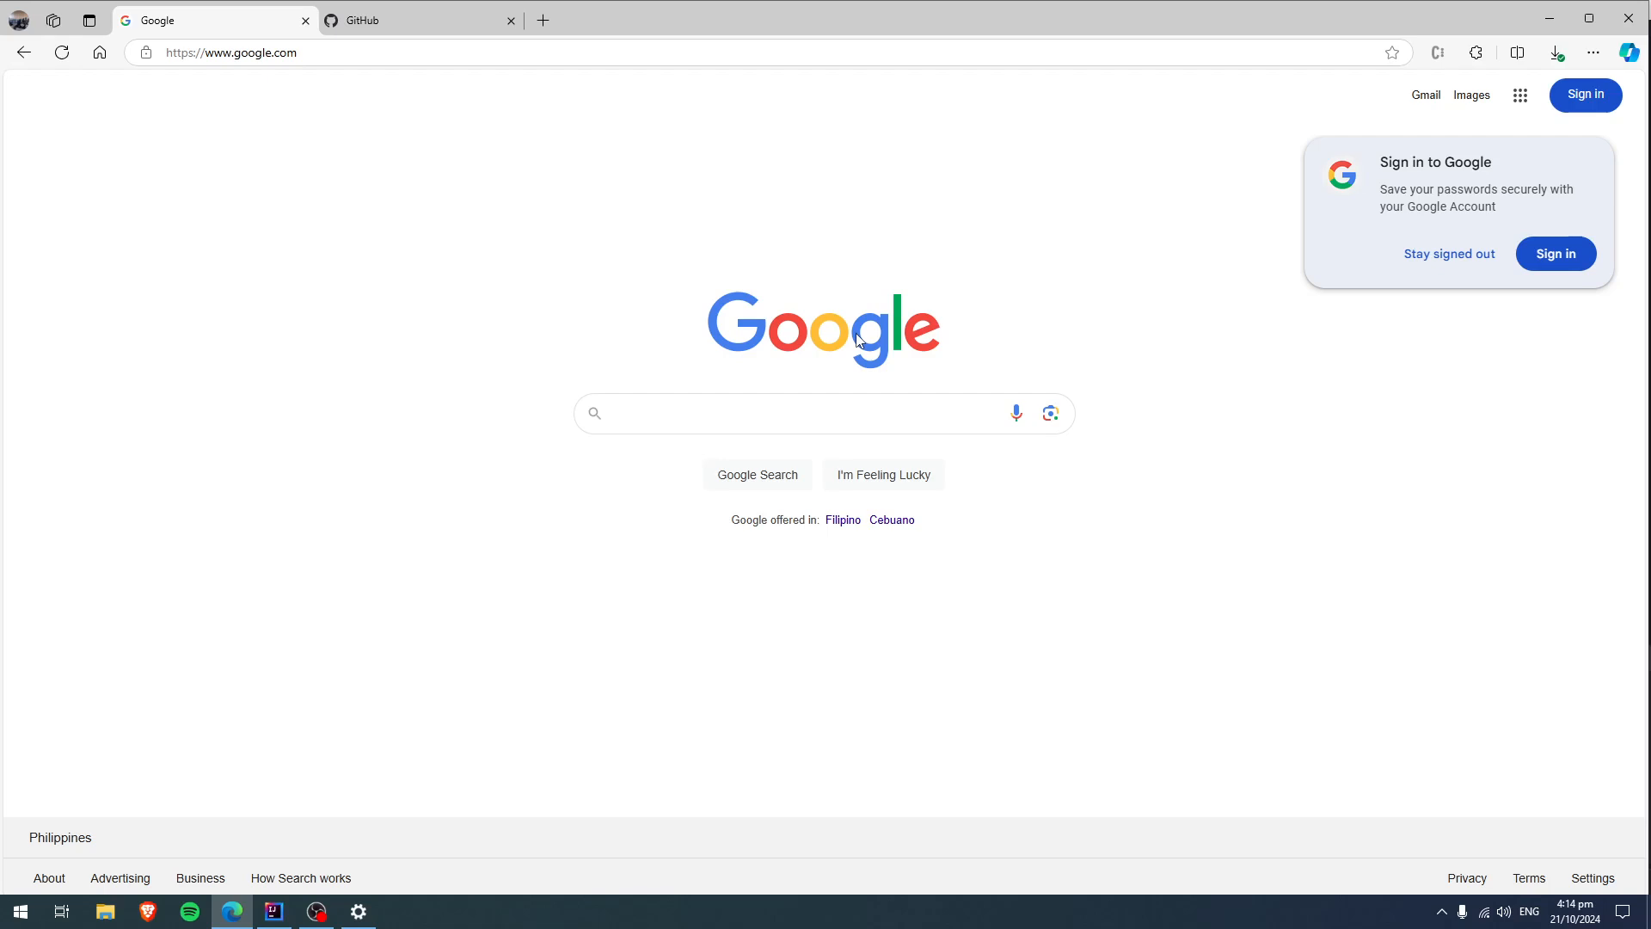
Search Google for mariadb.
type("m")
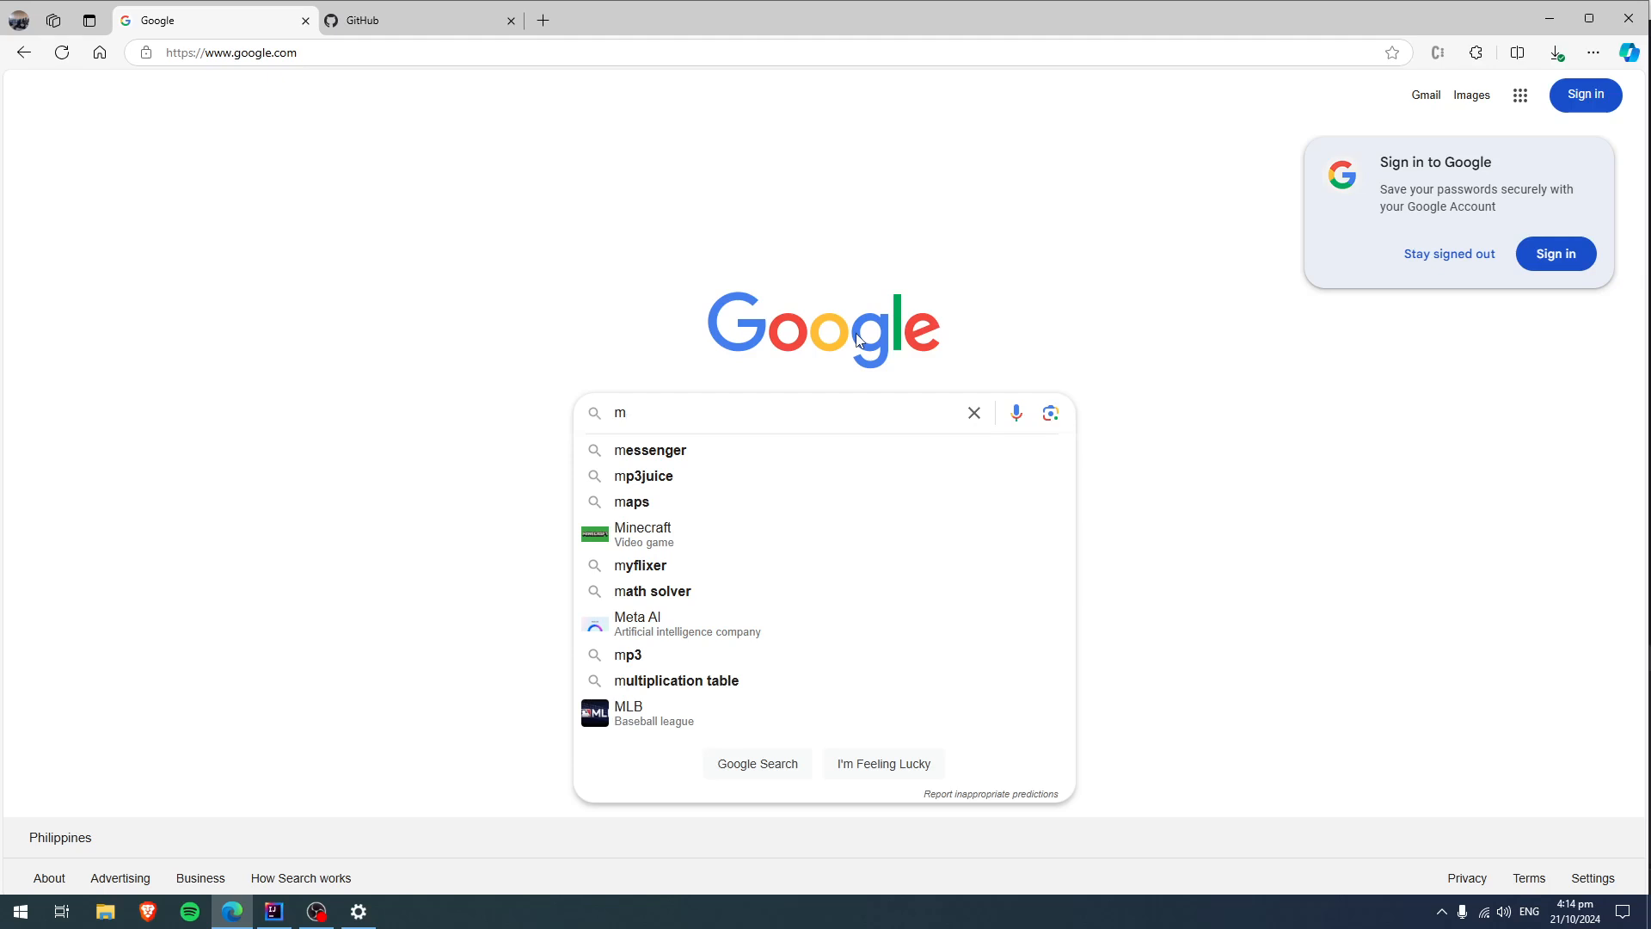
key("BackSpace")
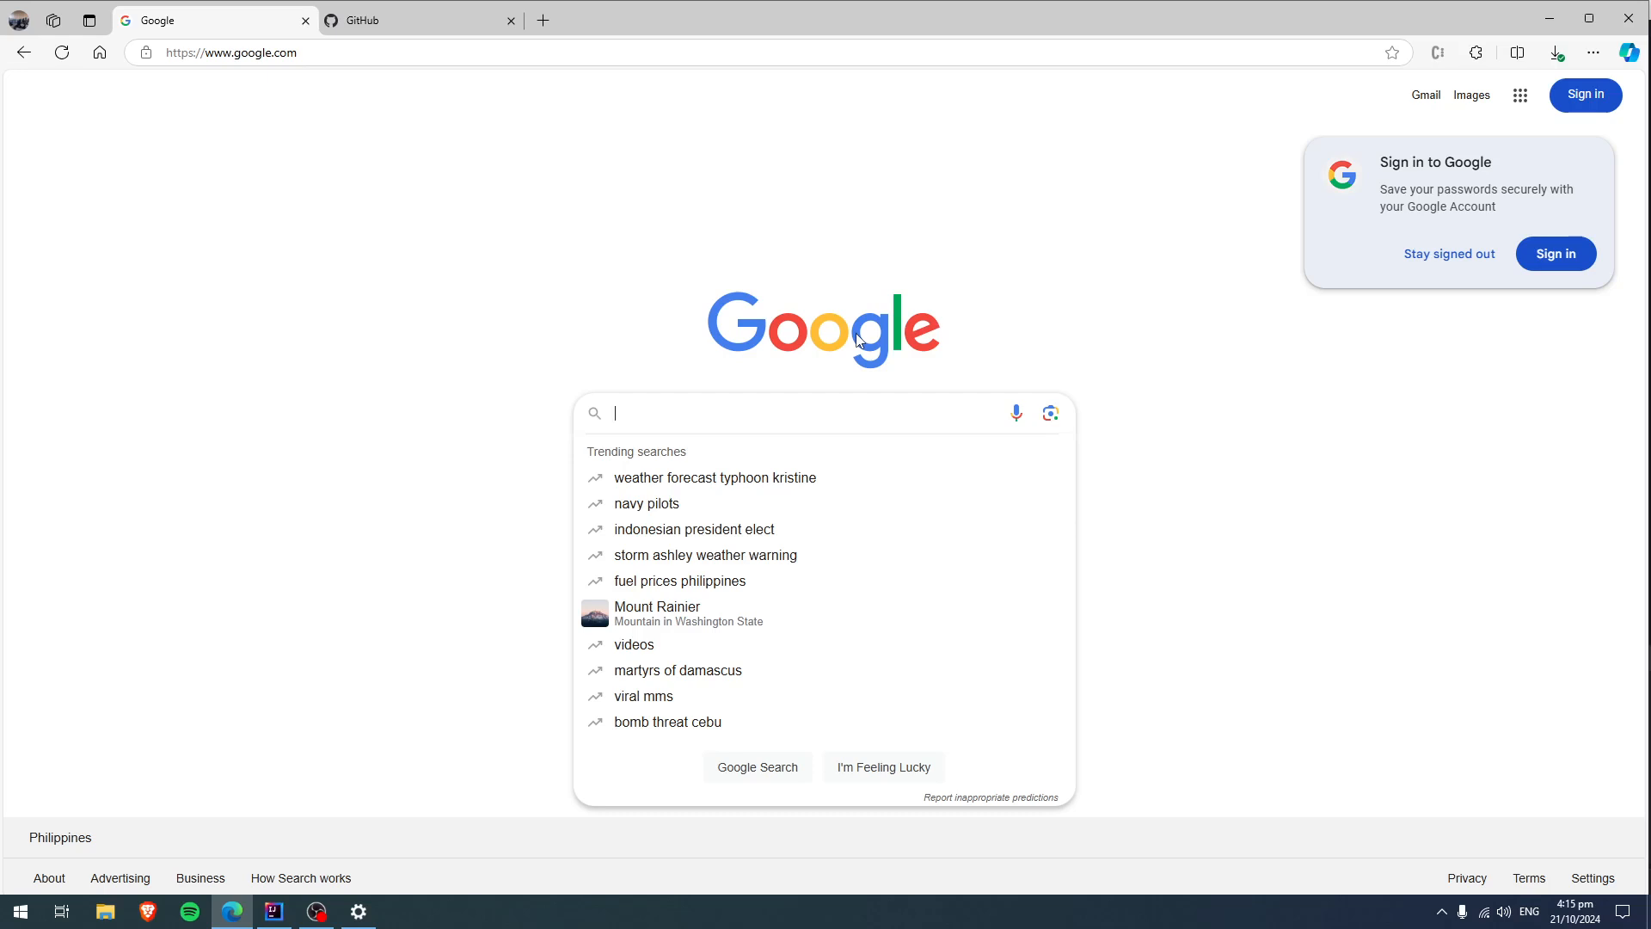
type("mard")
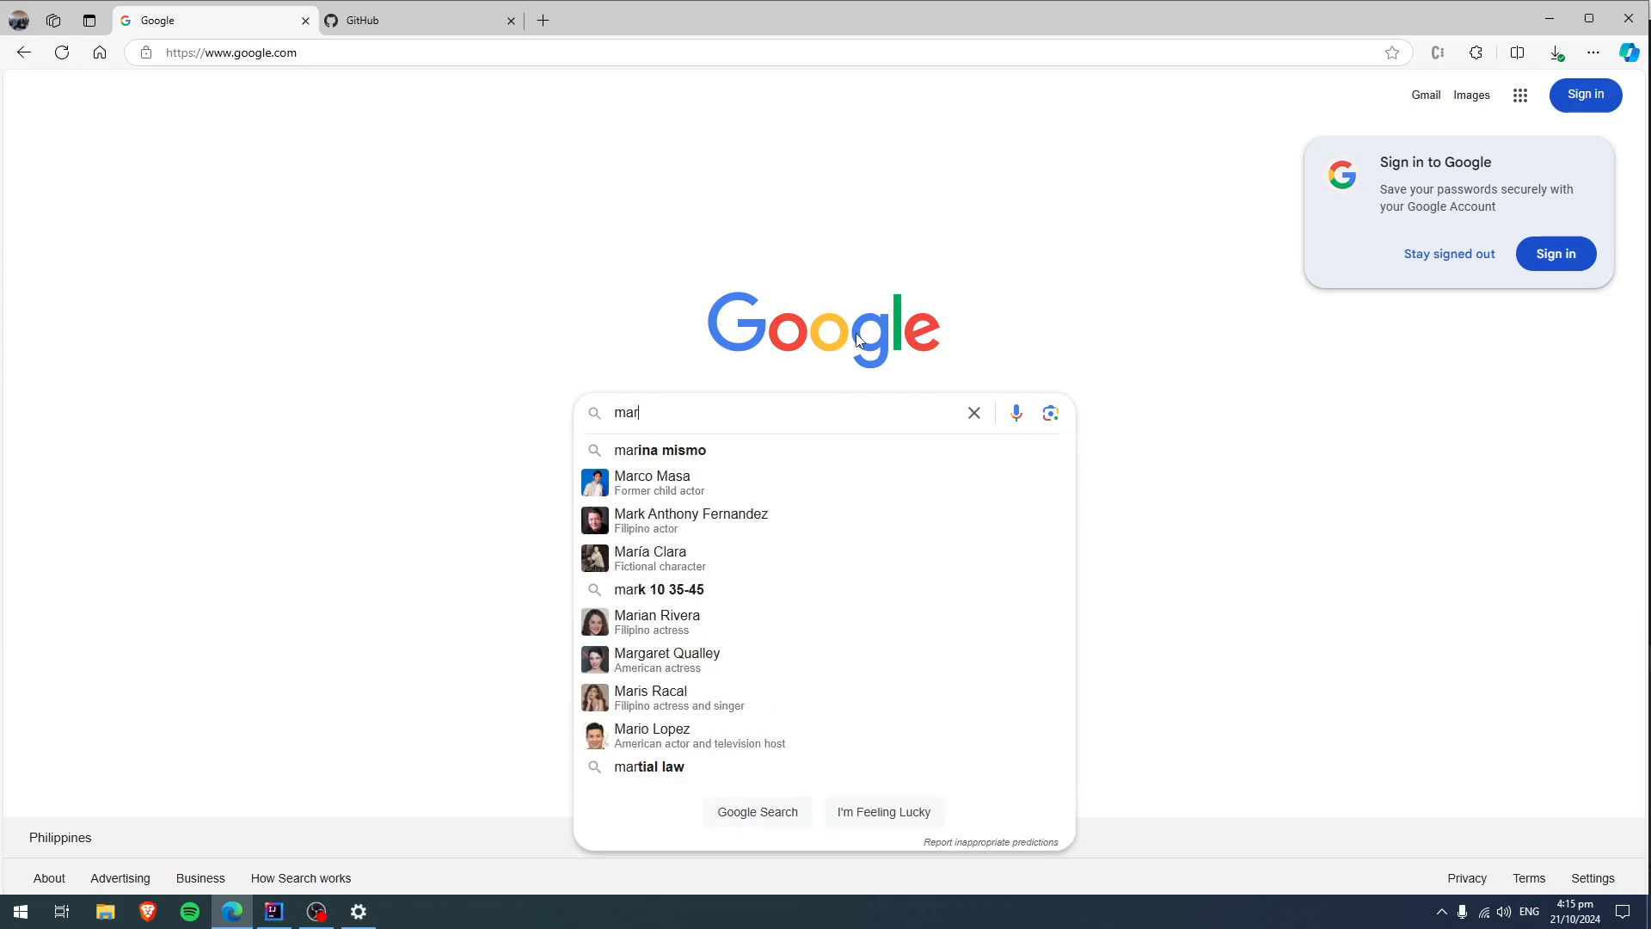
key("BackSpace")
type("iadb")
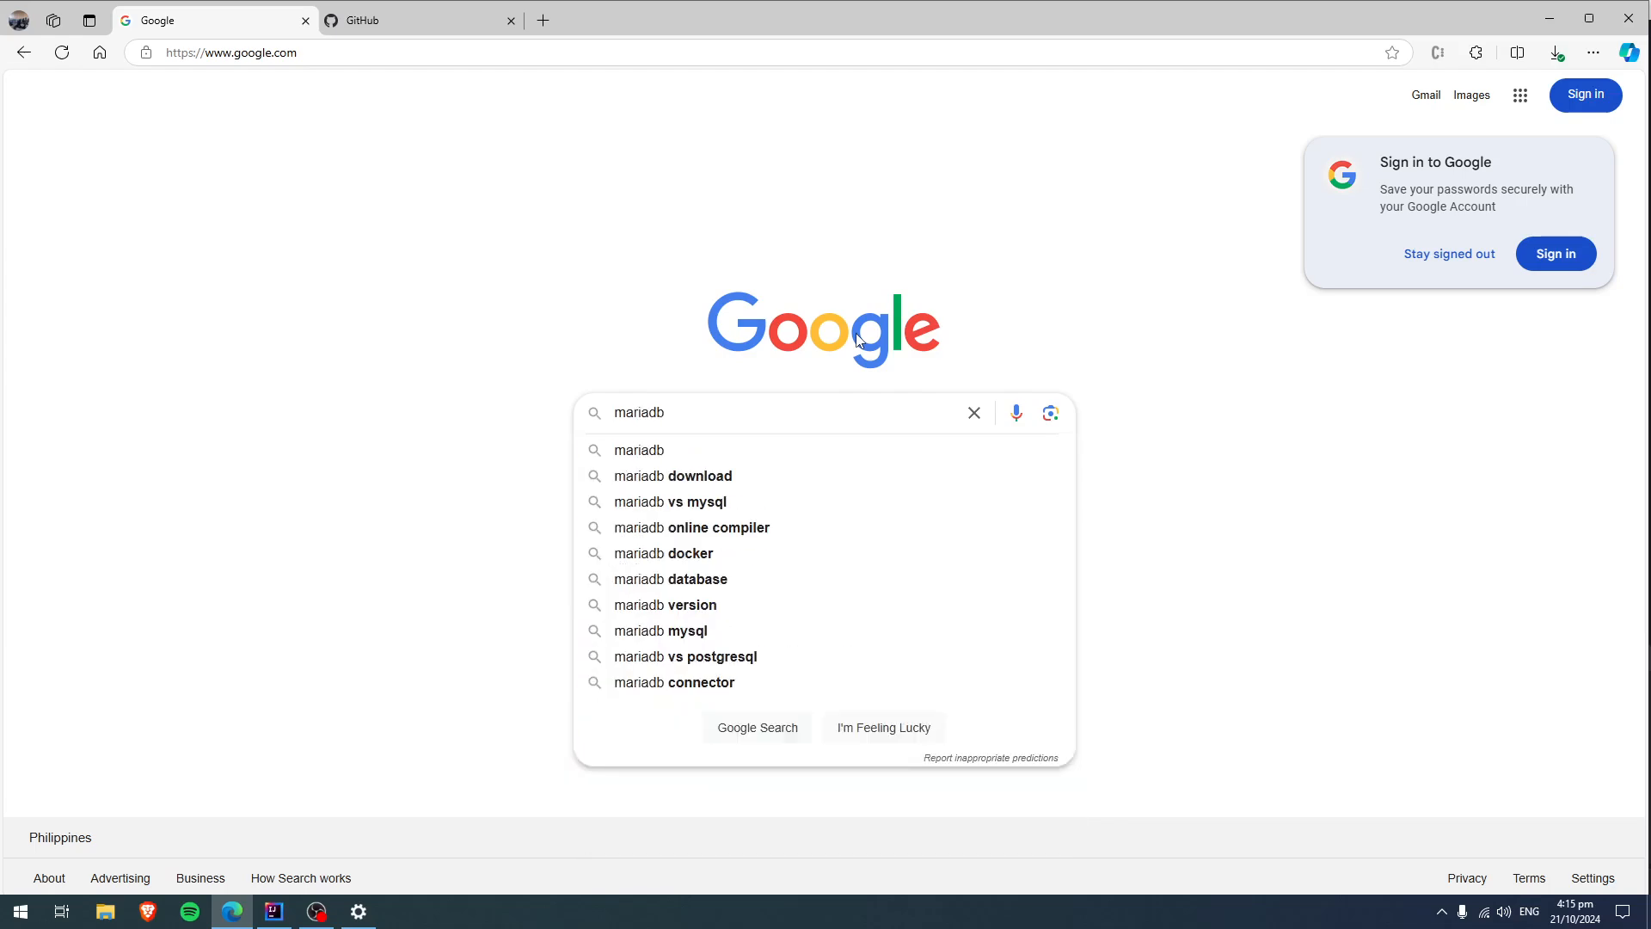
key("Return")
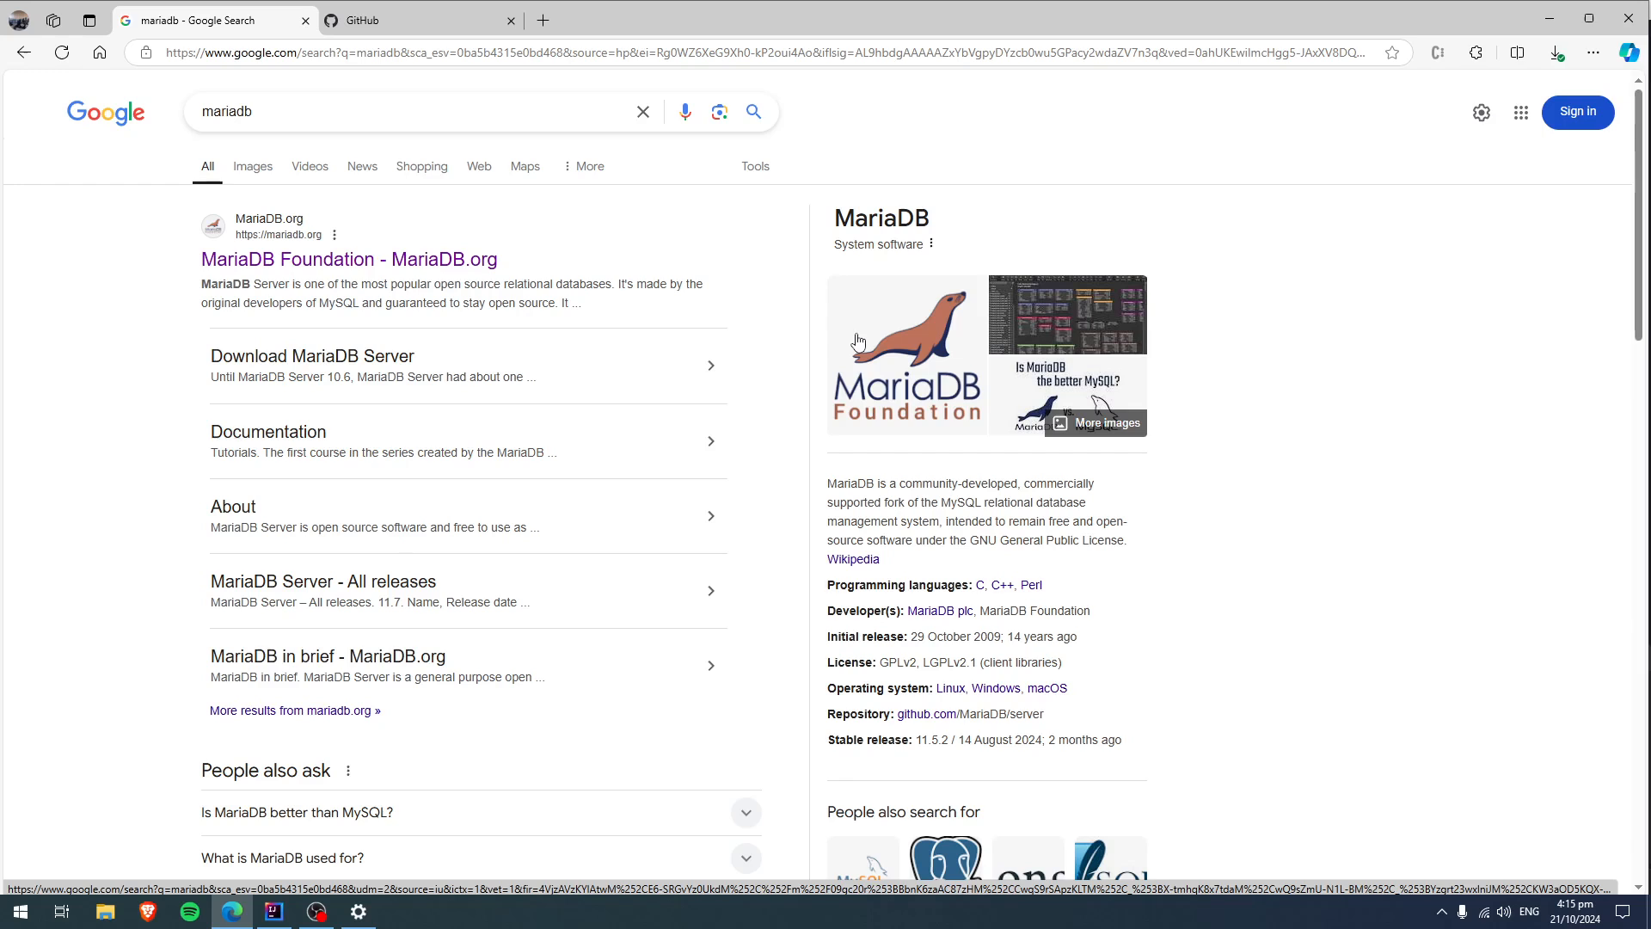
Open the MariaDB Foundation site's server download page and look through the available MariaDB Server versions without changing the selection.
left_click(476, 260)
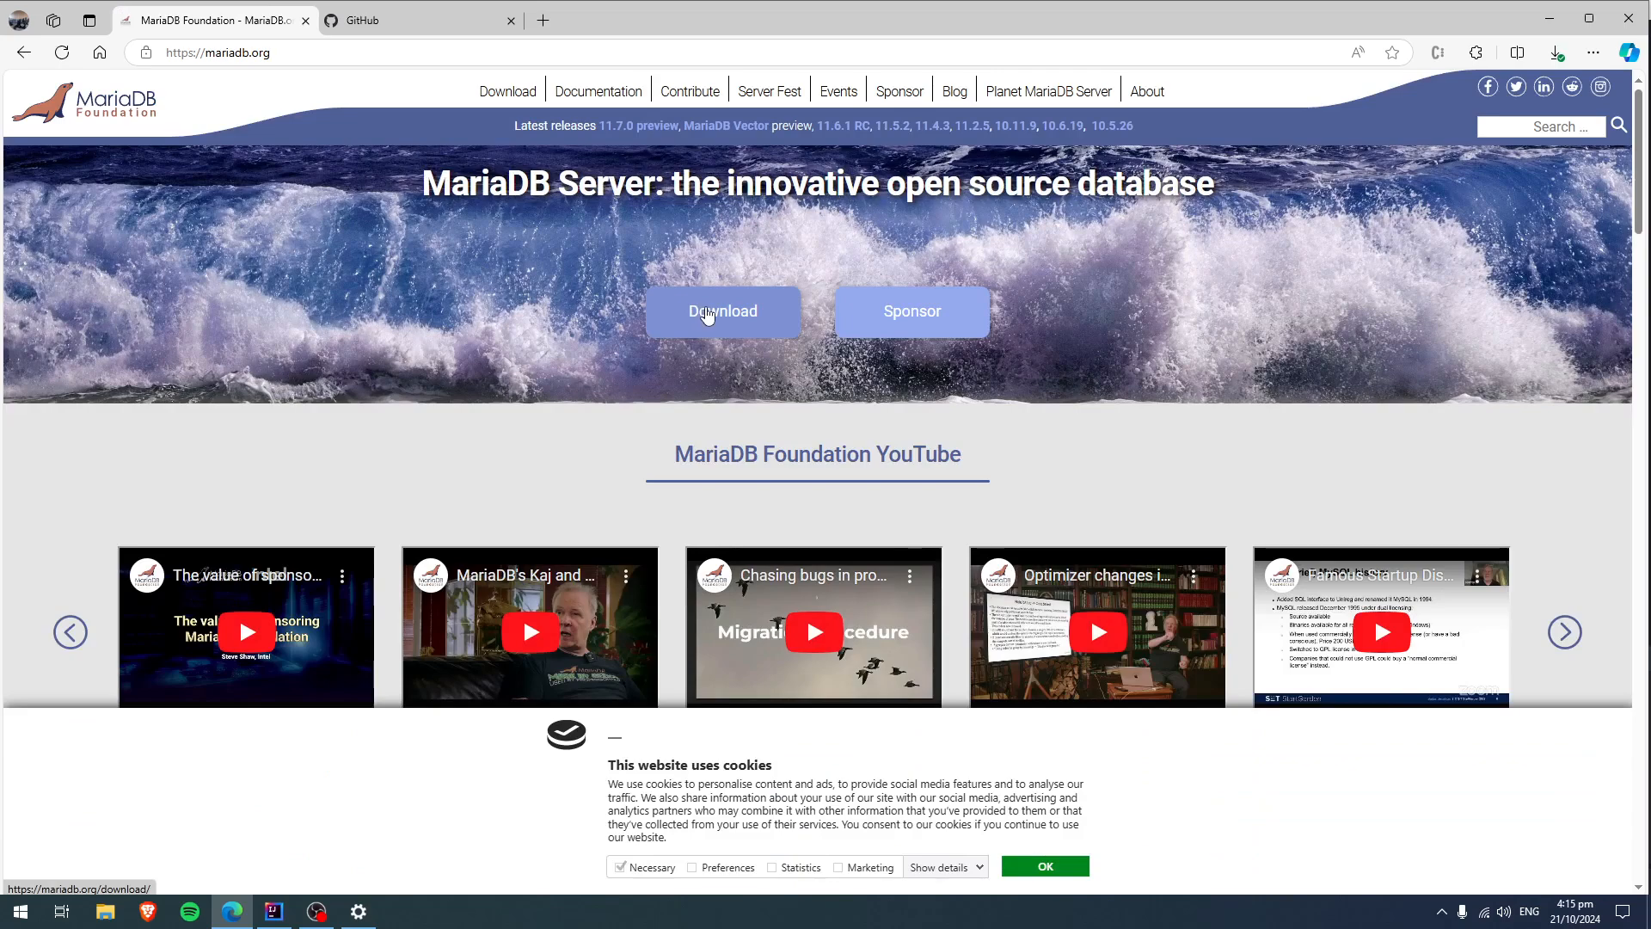
left_click(708, 316)
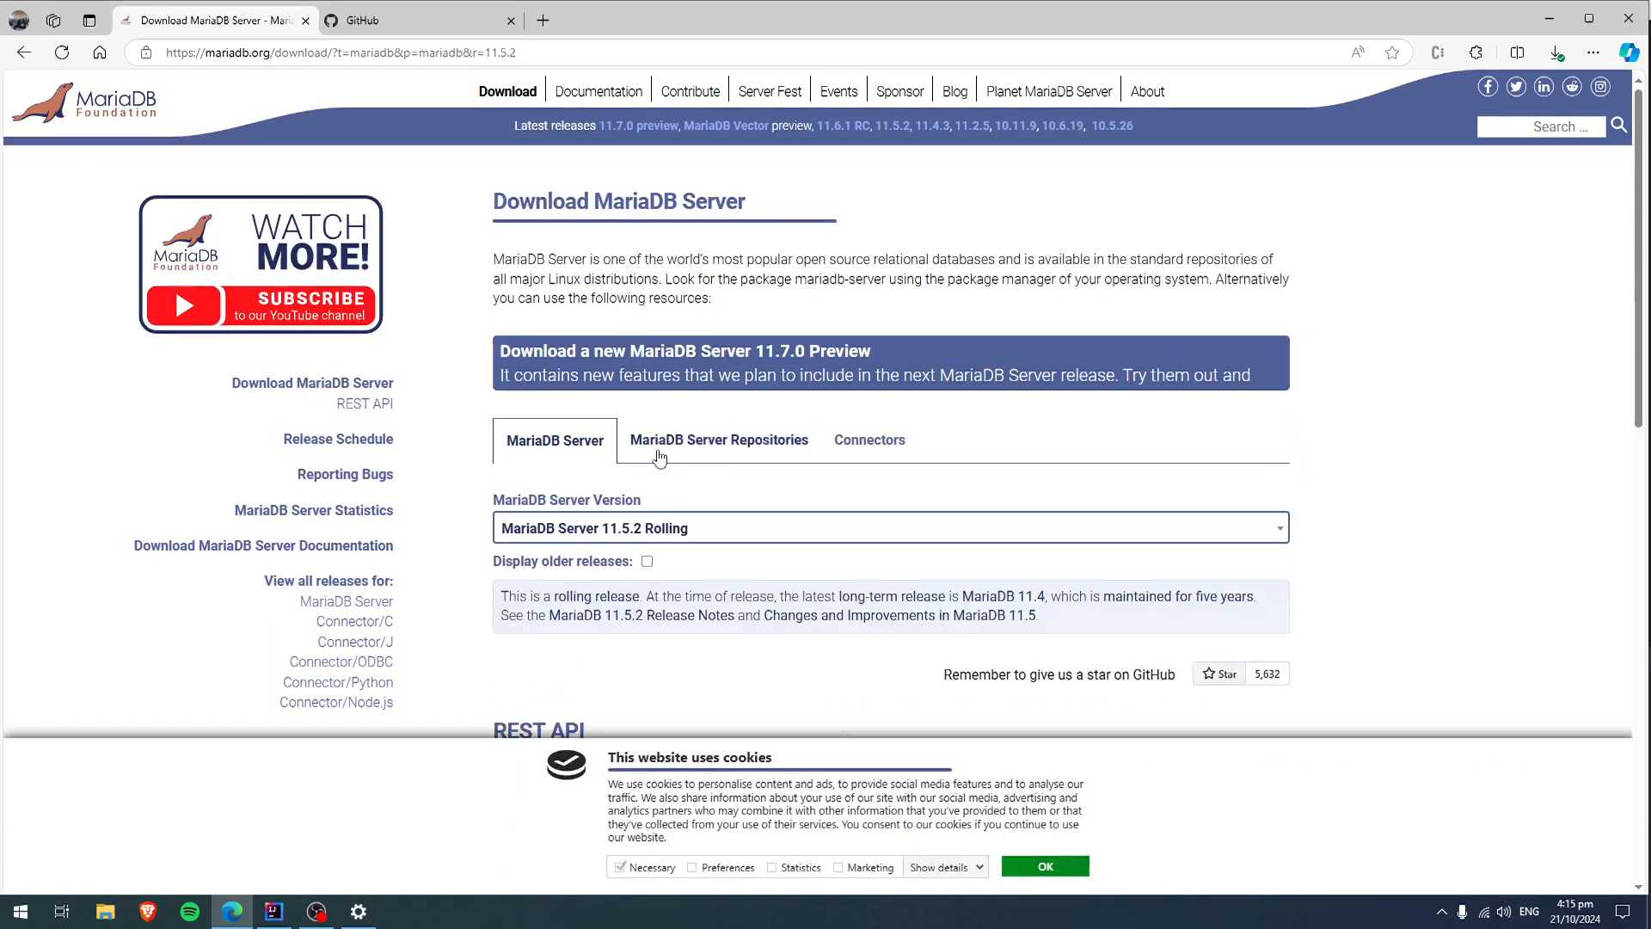
left_click(639, 604)
scroll(639, 602, "down", 2)
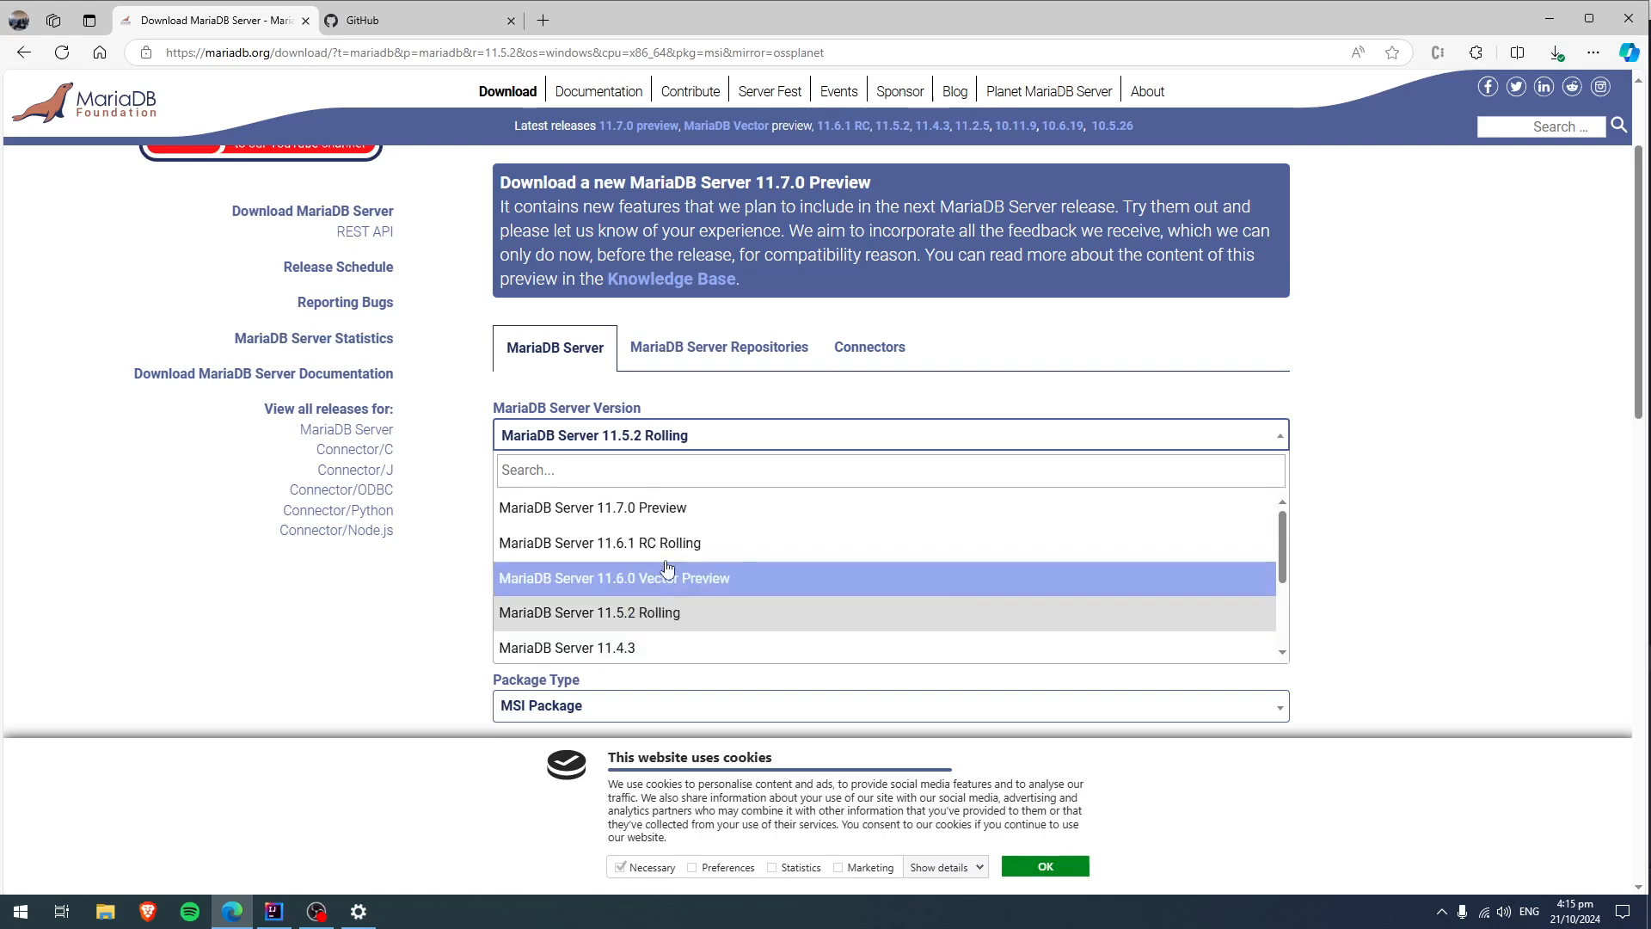
left_click(1361, 410)
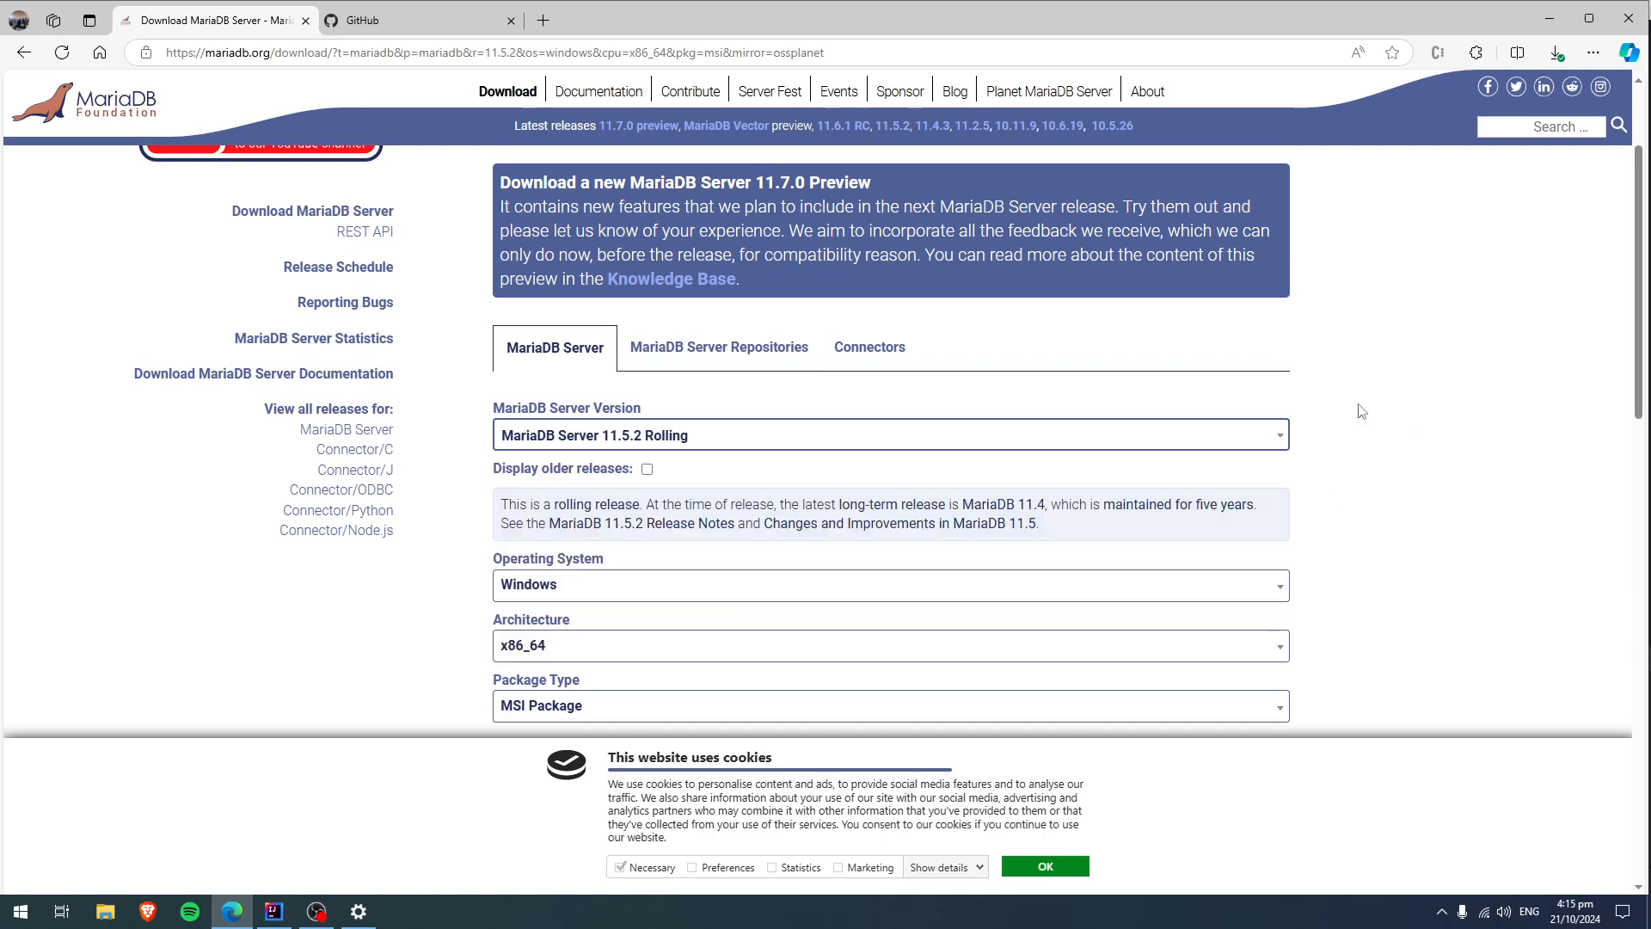
Run the downloaded installer mariadb-11.4.3-winx64.msi from the browser's downloads.
left_click(1557, 54)
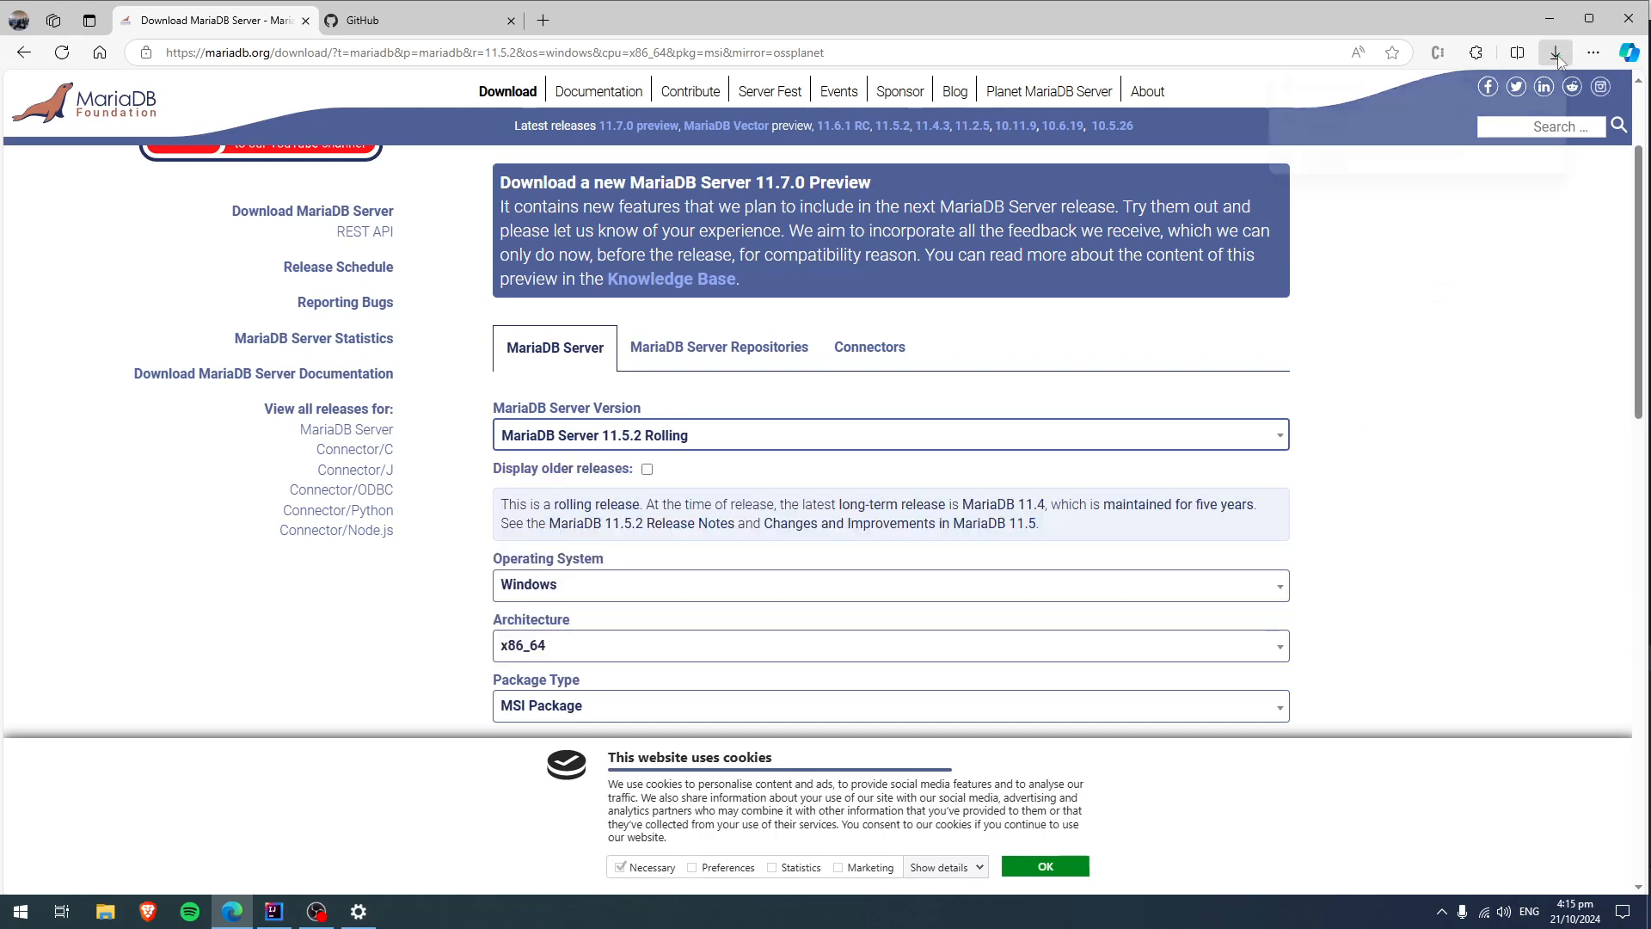
left_click(1363, 127)
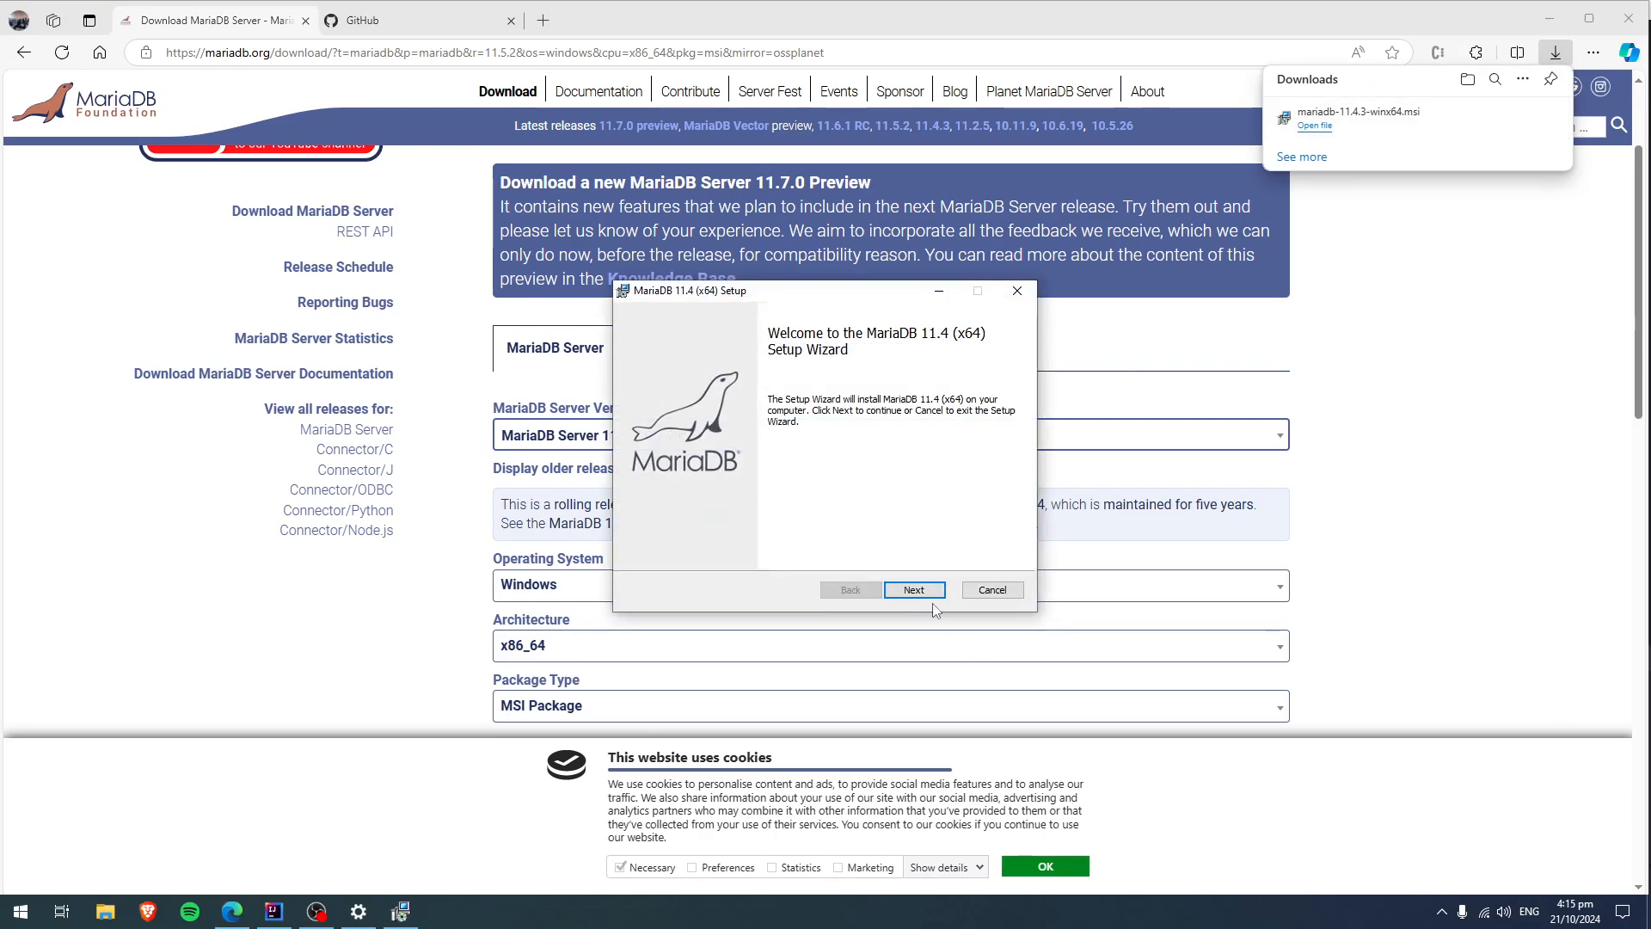
left_click(1550, 19)
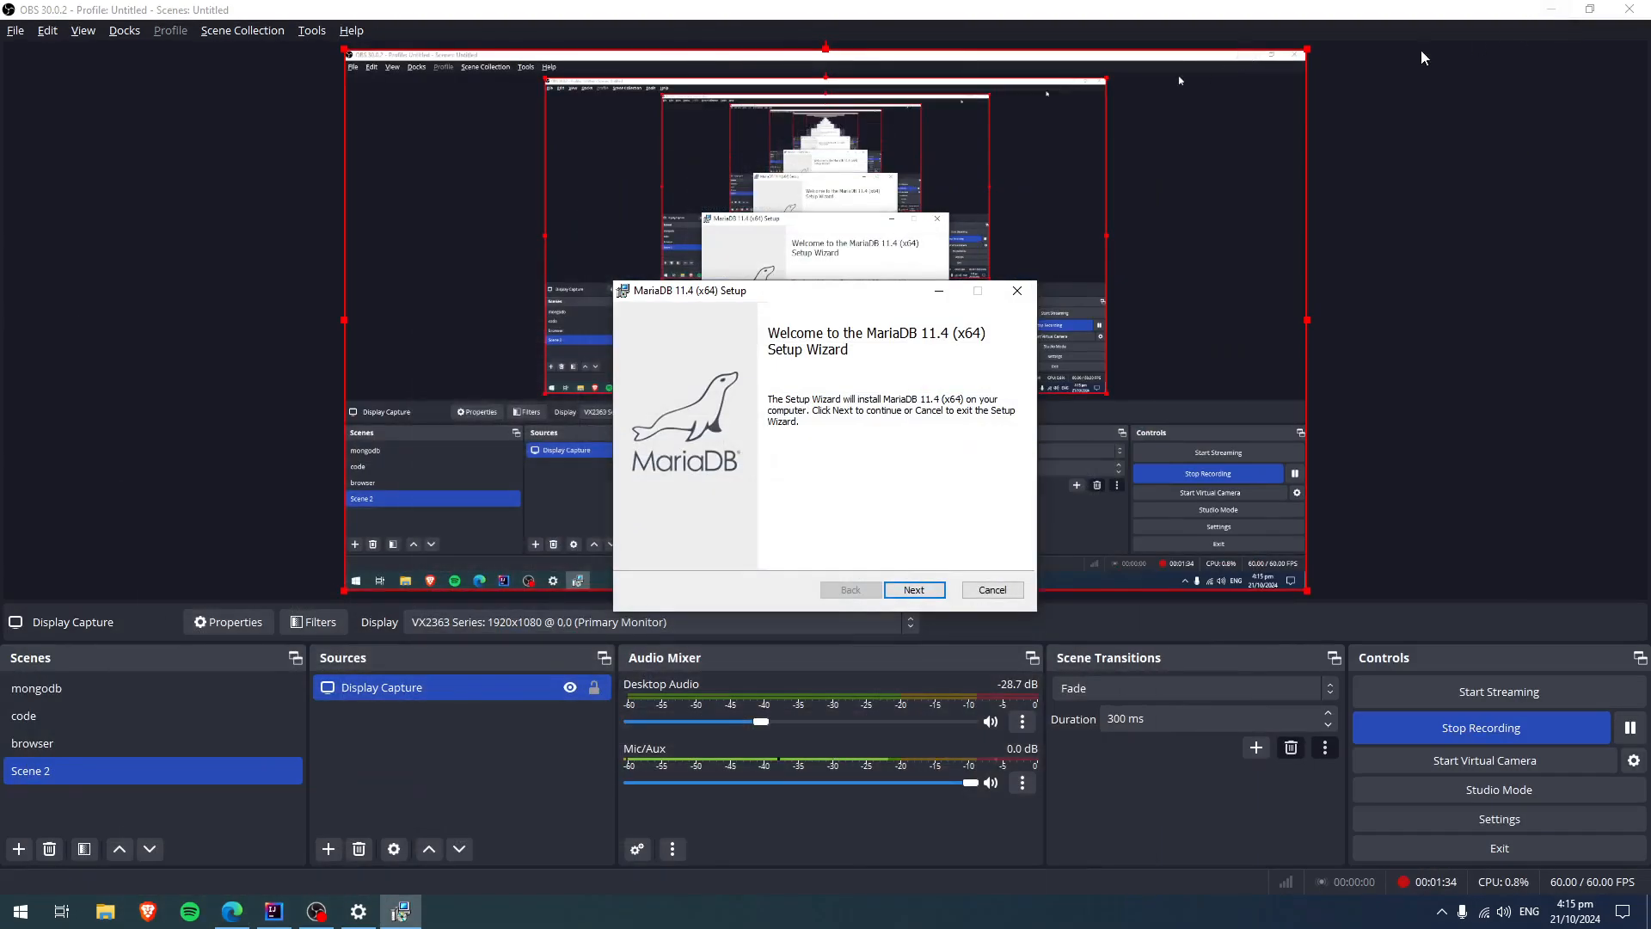
left_click(1550, 10)
left_click(1549, 17)
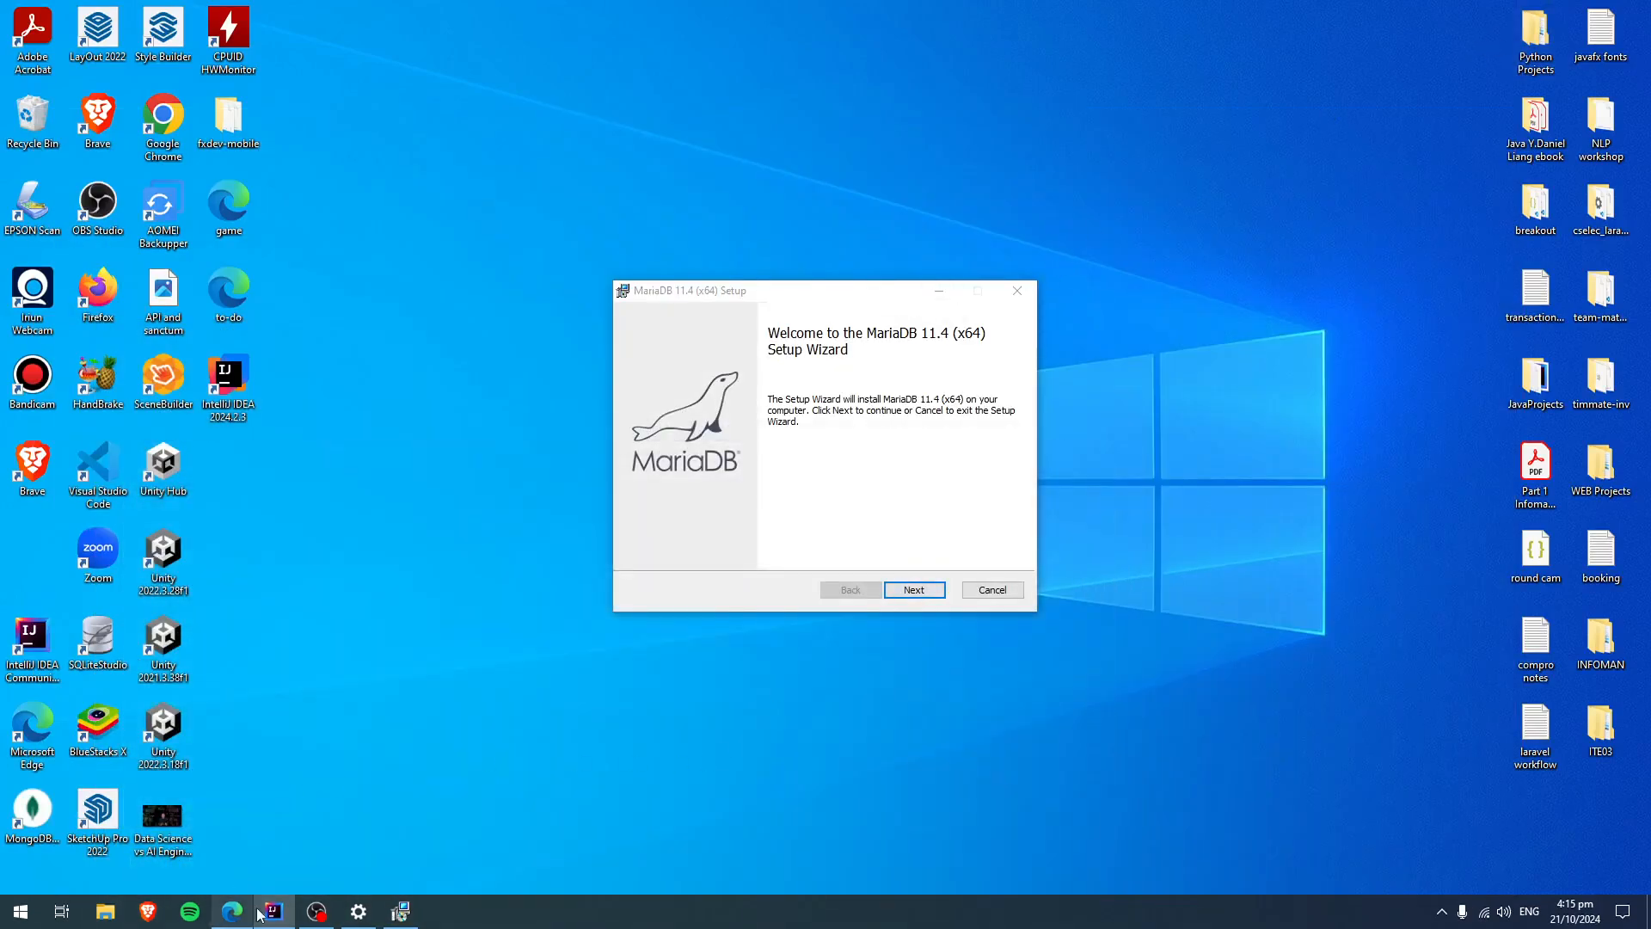
left_click(226, 920)
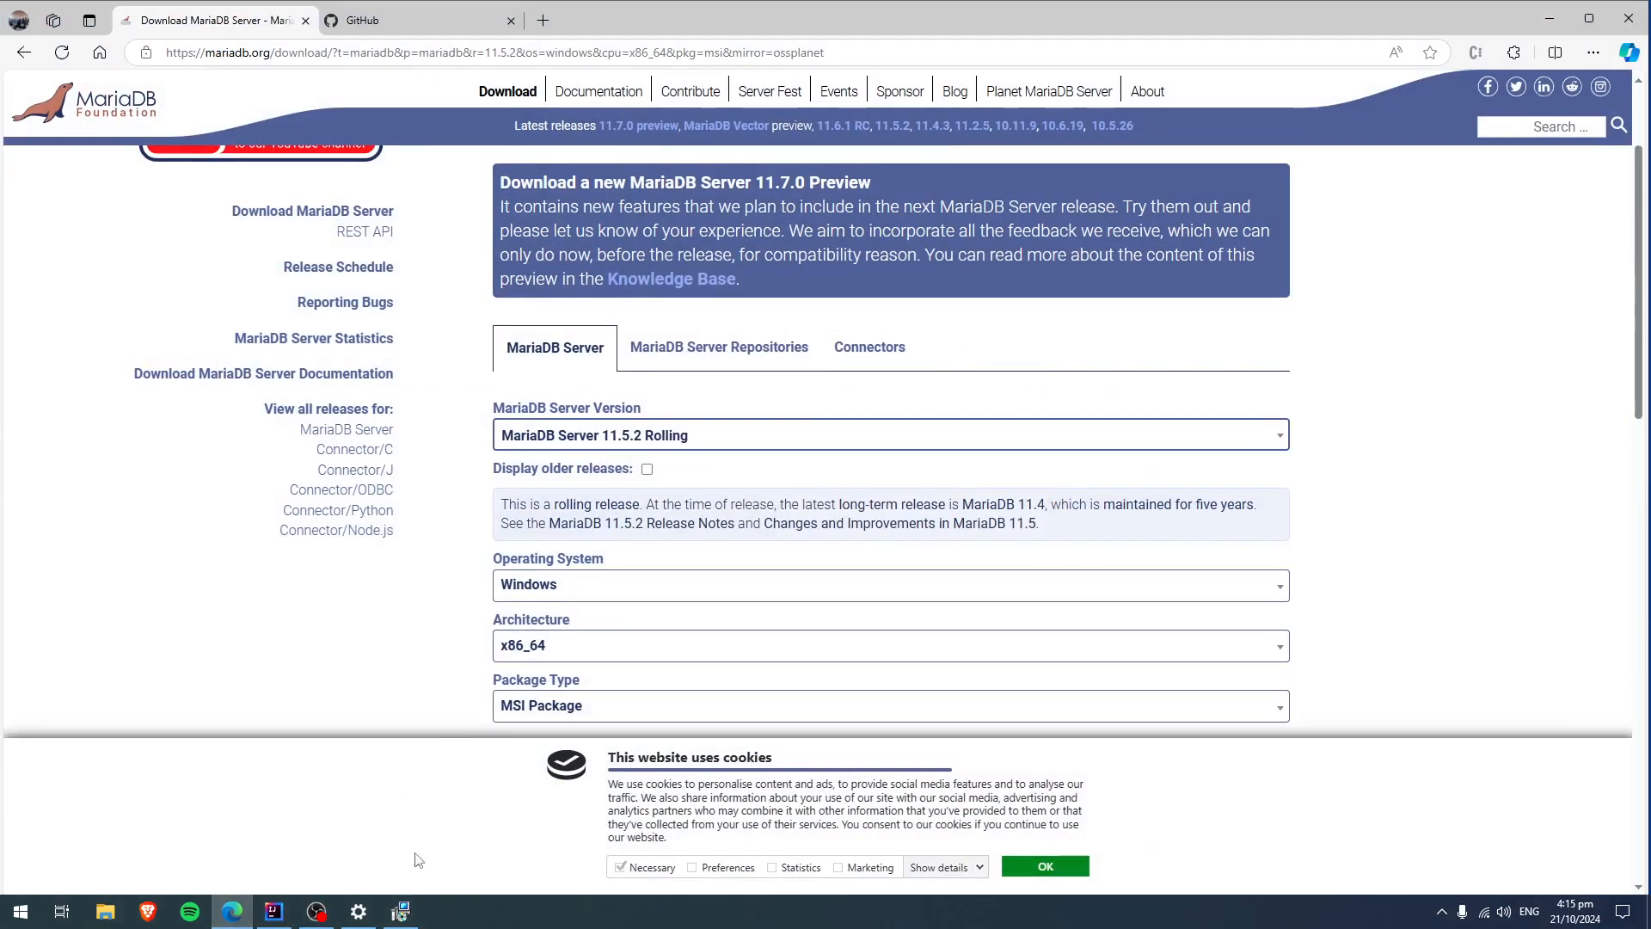
left_click(400, 911)
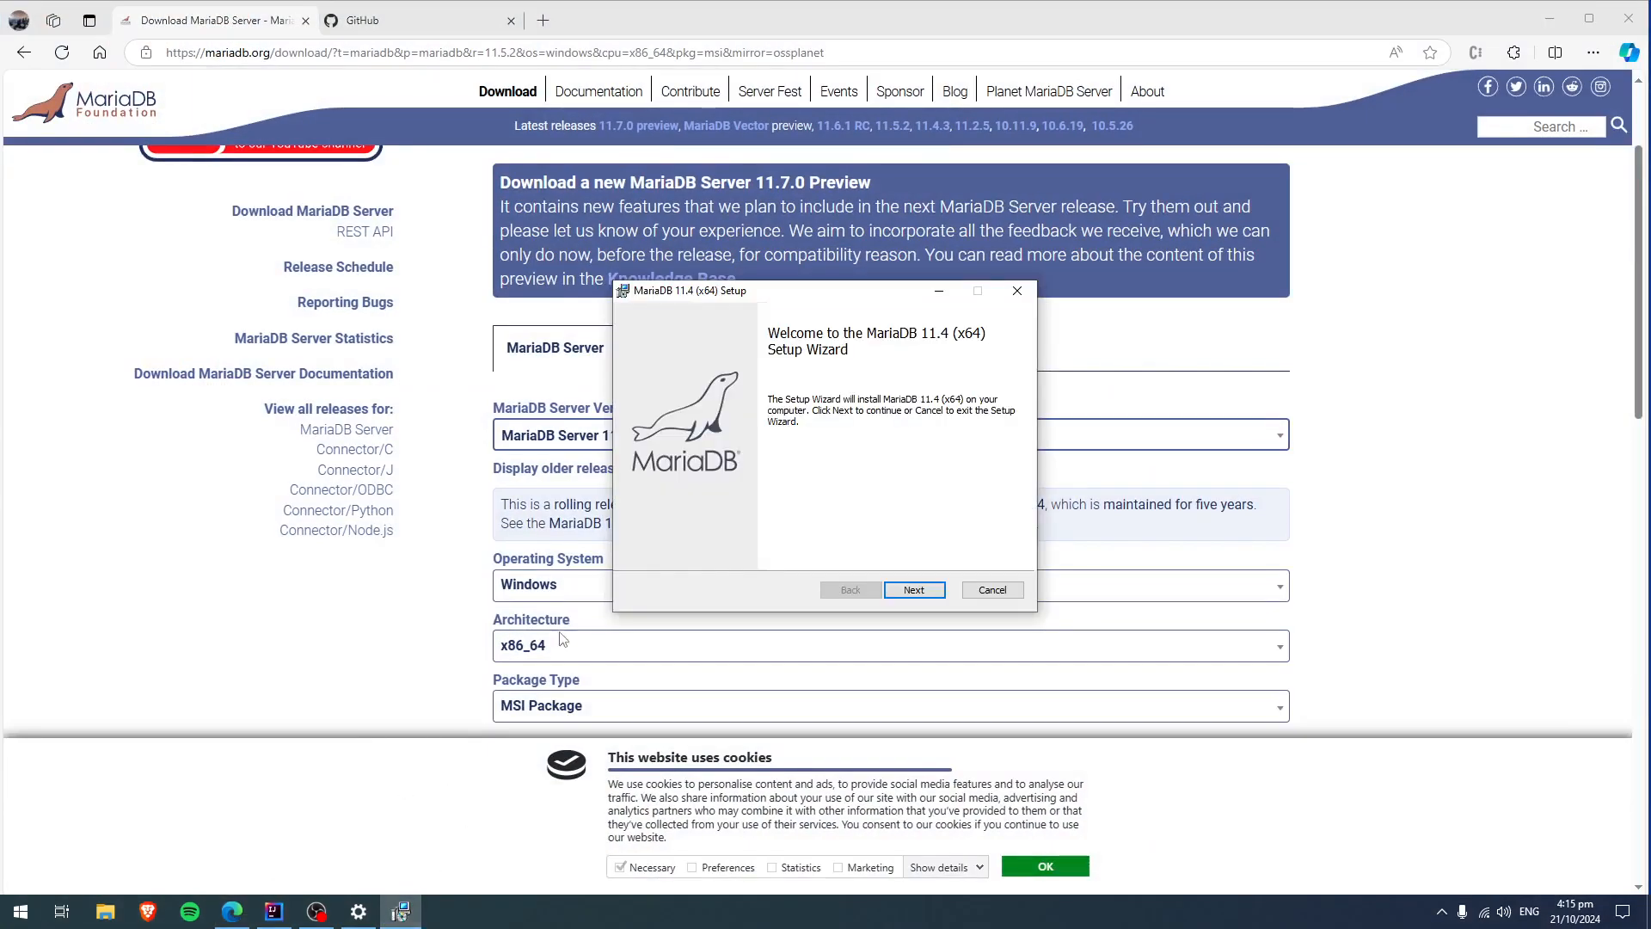
Accept the MariaDB license agreement and keep the default features and install location in the custom setup.
left_click(911, 589)
left_click(740, 551)
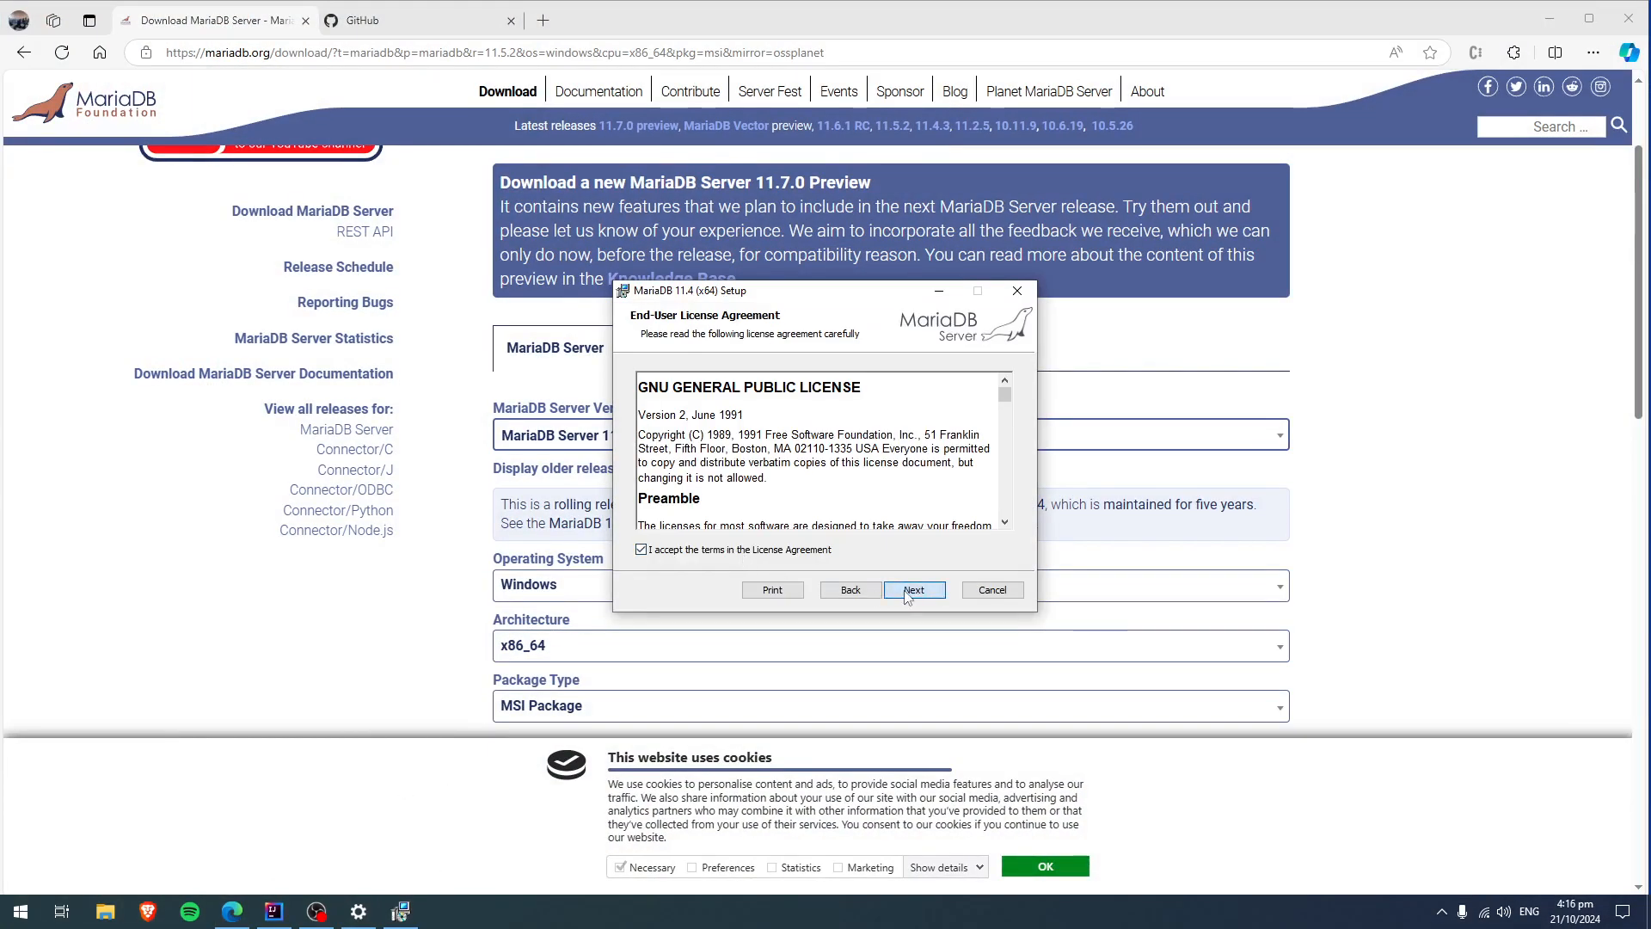
left_click(908, 592)
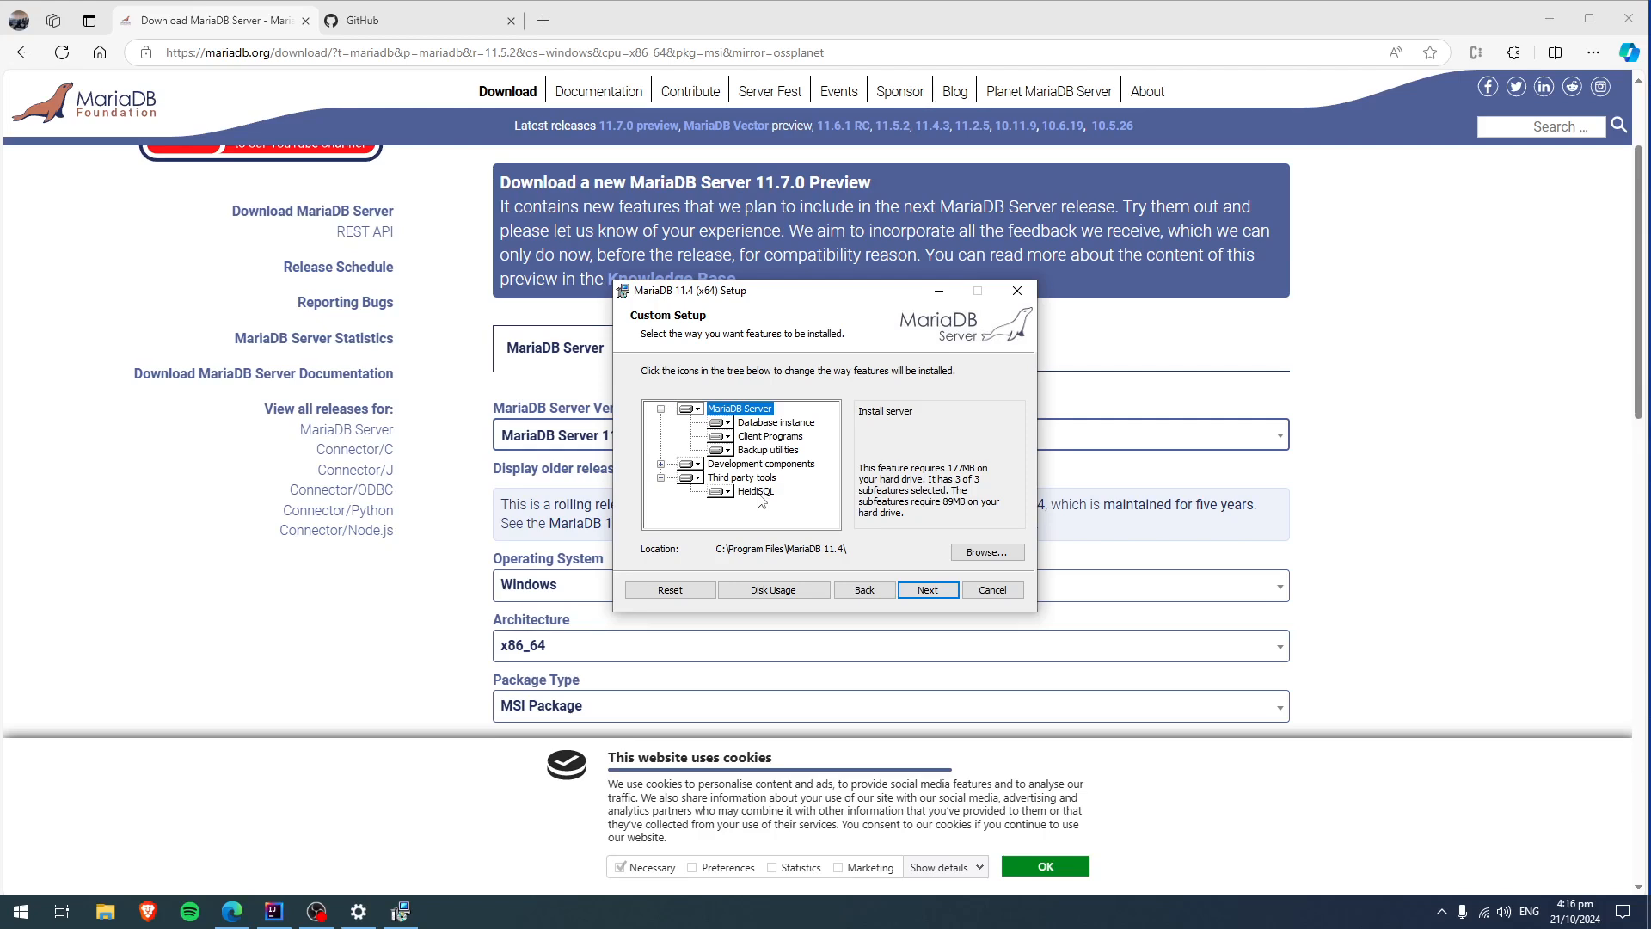
left_click(927, 589)
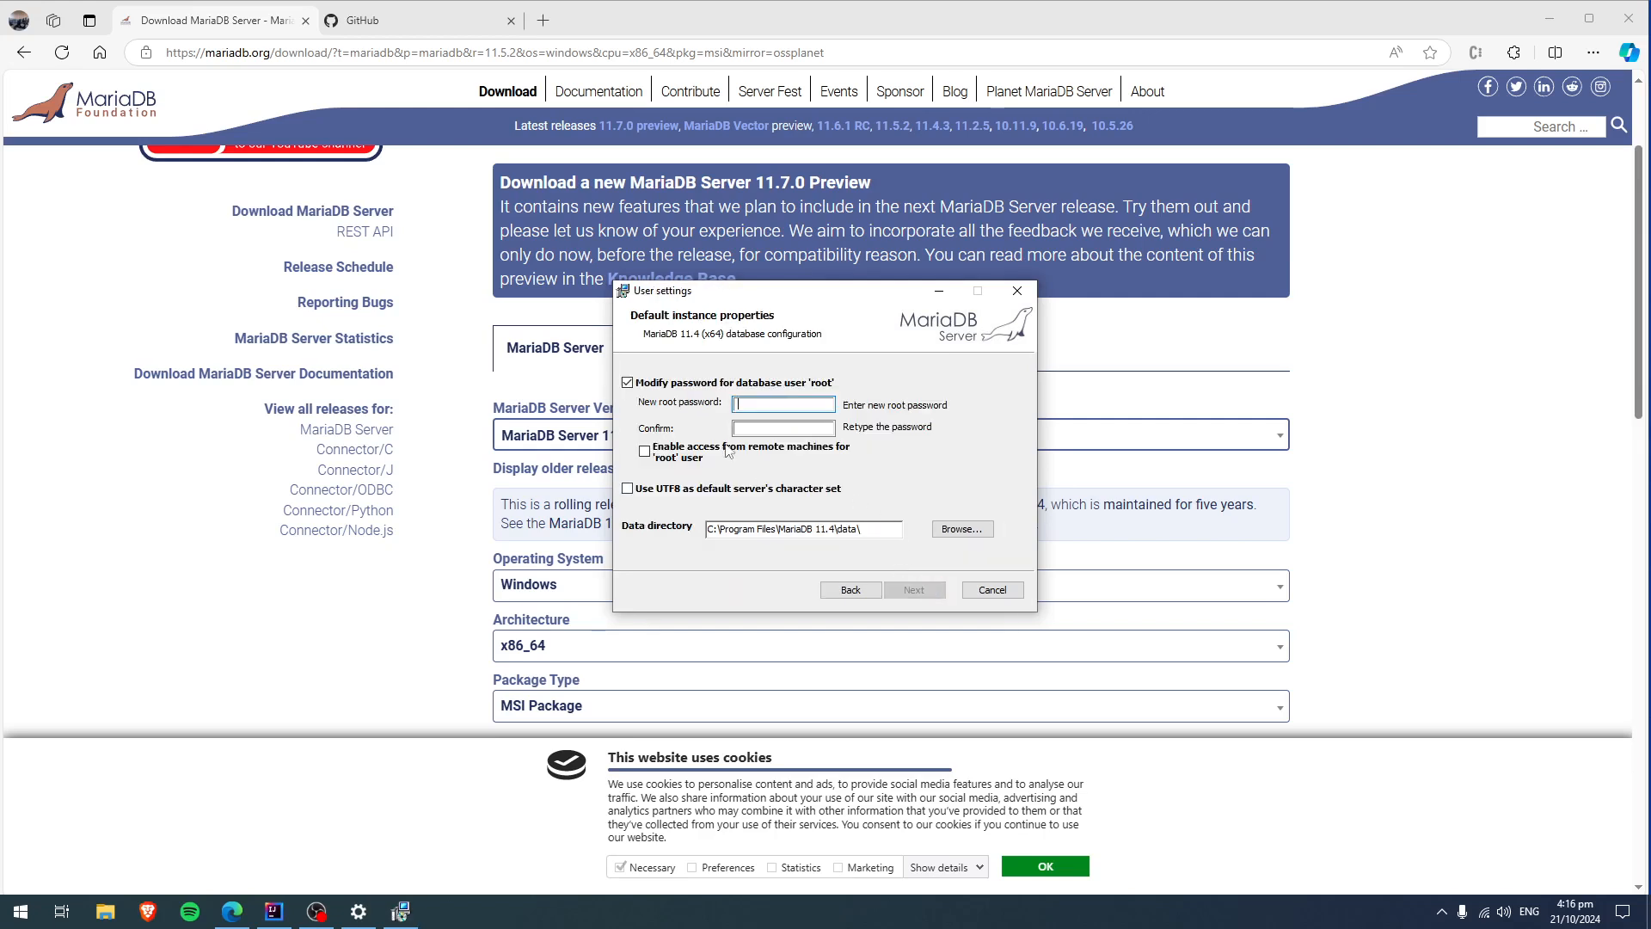
Turn off modifying the root user's password and use UTF8 as the default server's character set.
left_click(629, 384)
left_click(628, 383)
left_click(747, 404)
left_click(662, 383)
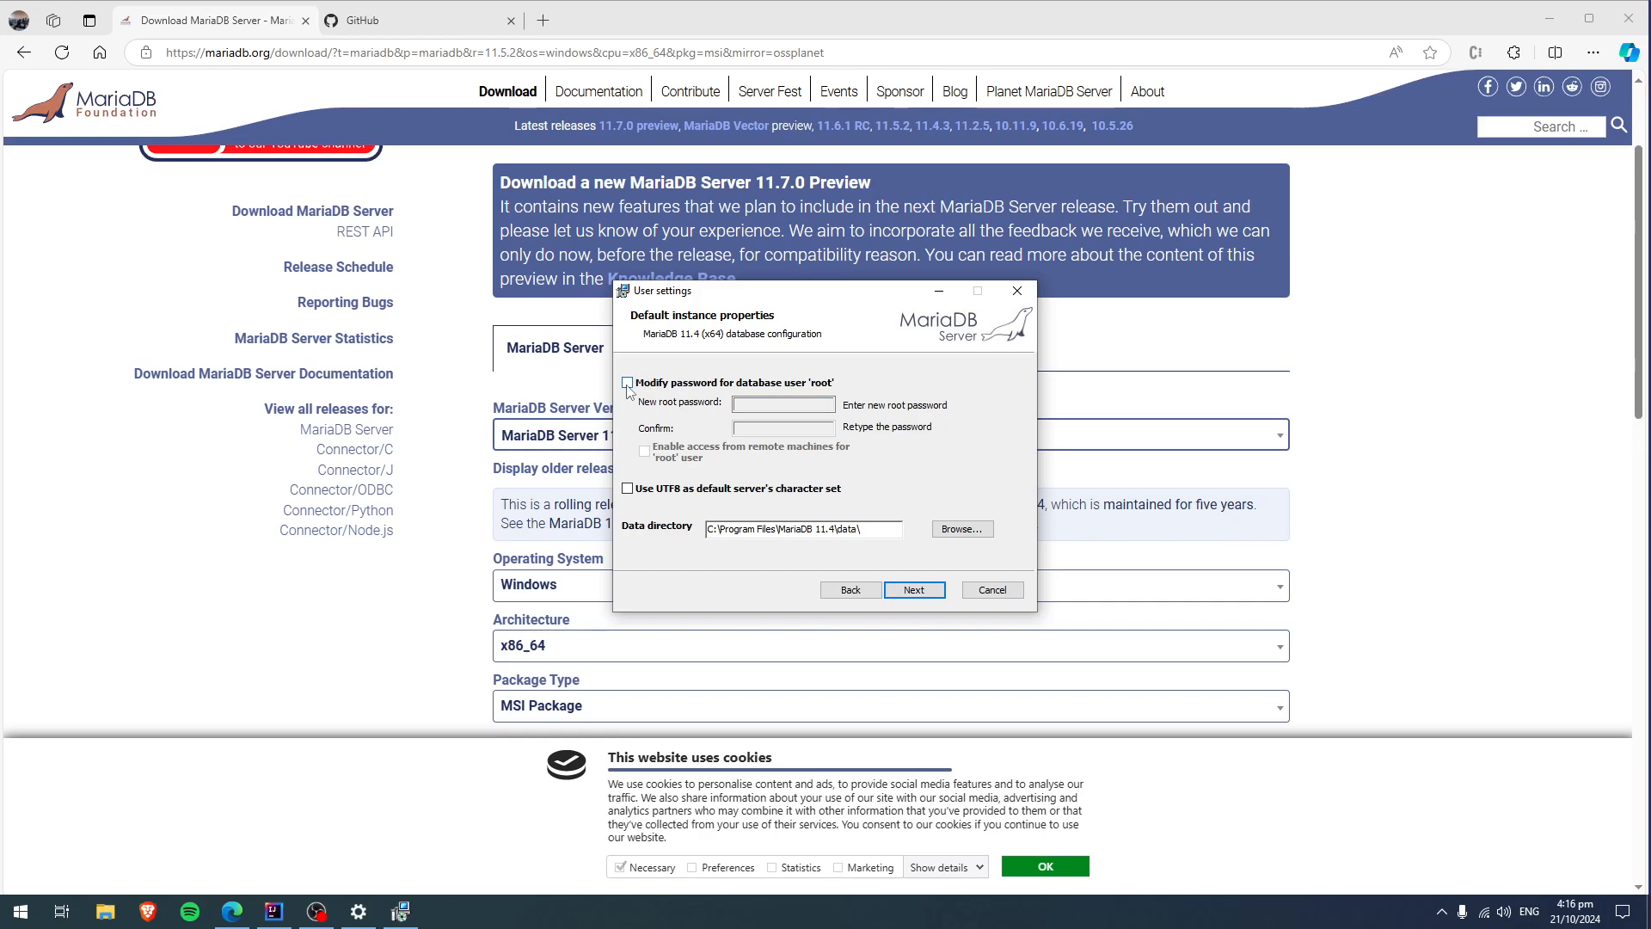
left_click(656, 489)
left_click(914, 590)
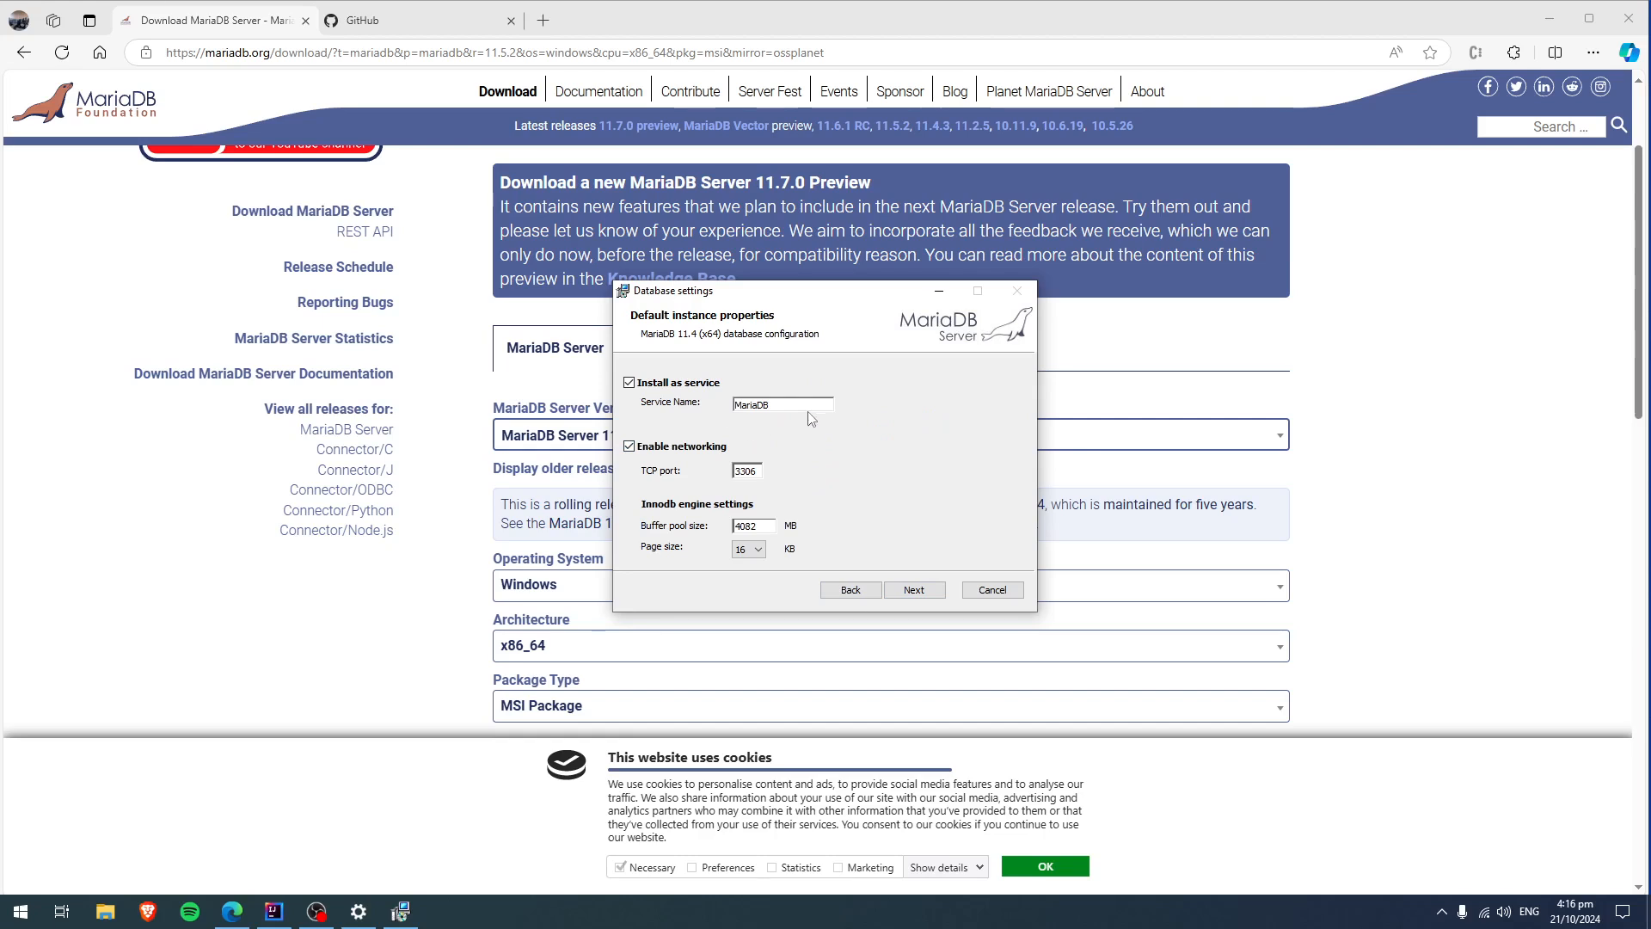
Keep the service name MariaDB, set the TCP port to 3340, and continue to the installation page.
left_click_drag(768, 403, 738, 398)
left_click(776, 406)
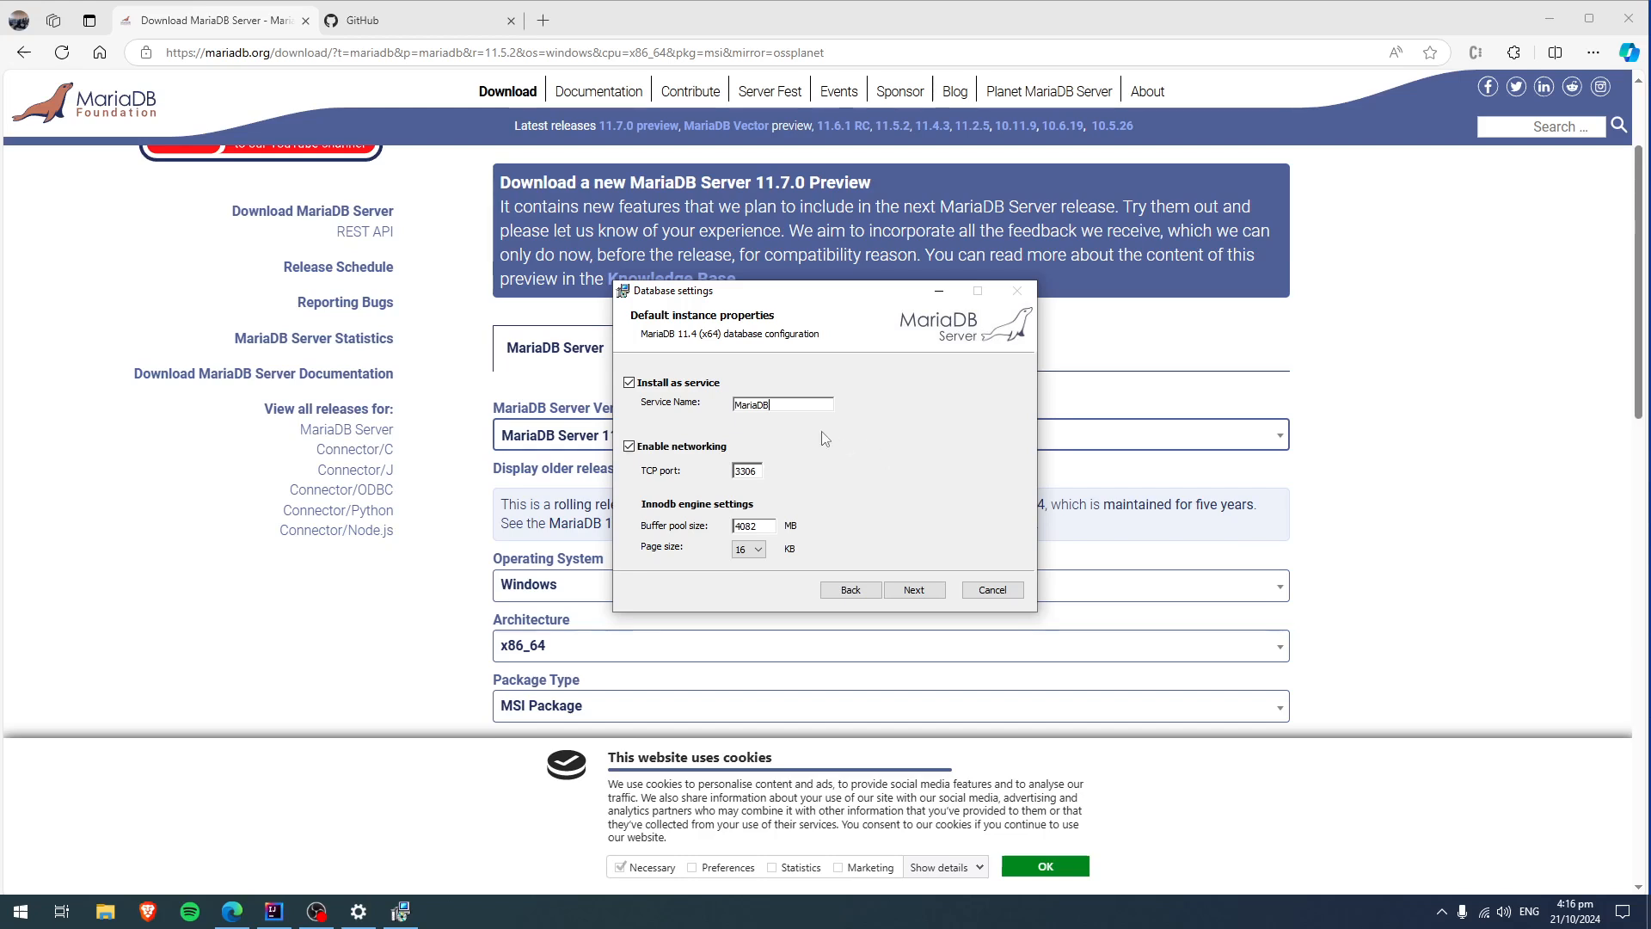
left_click_drag(778, 403, 721, 402)
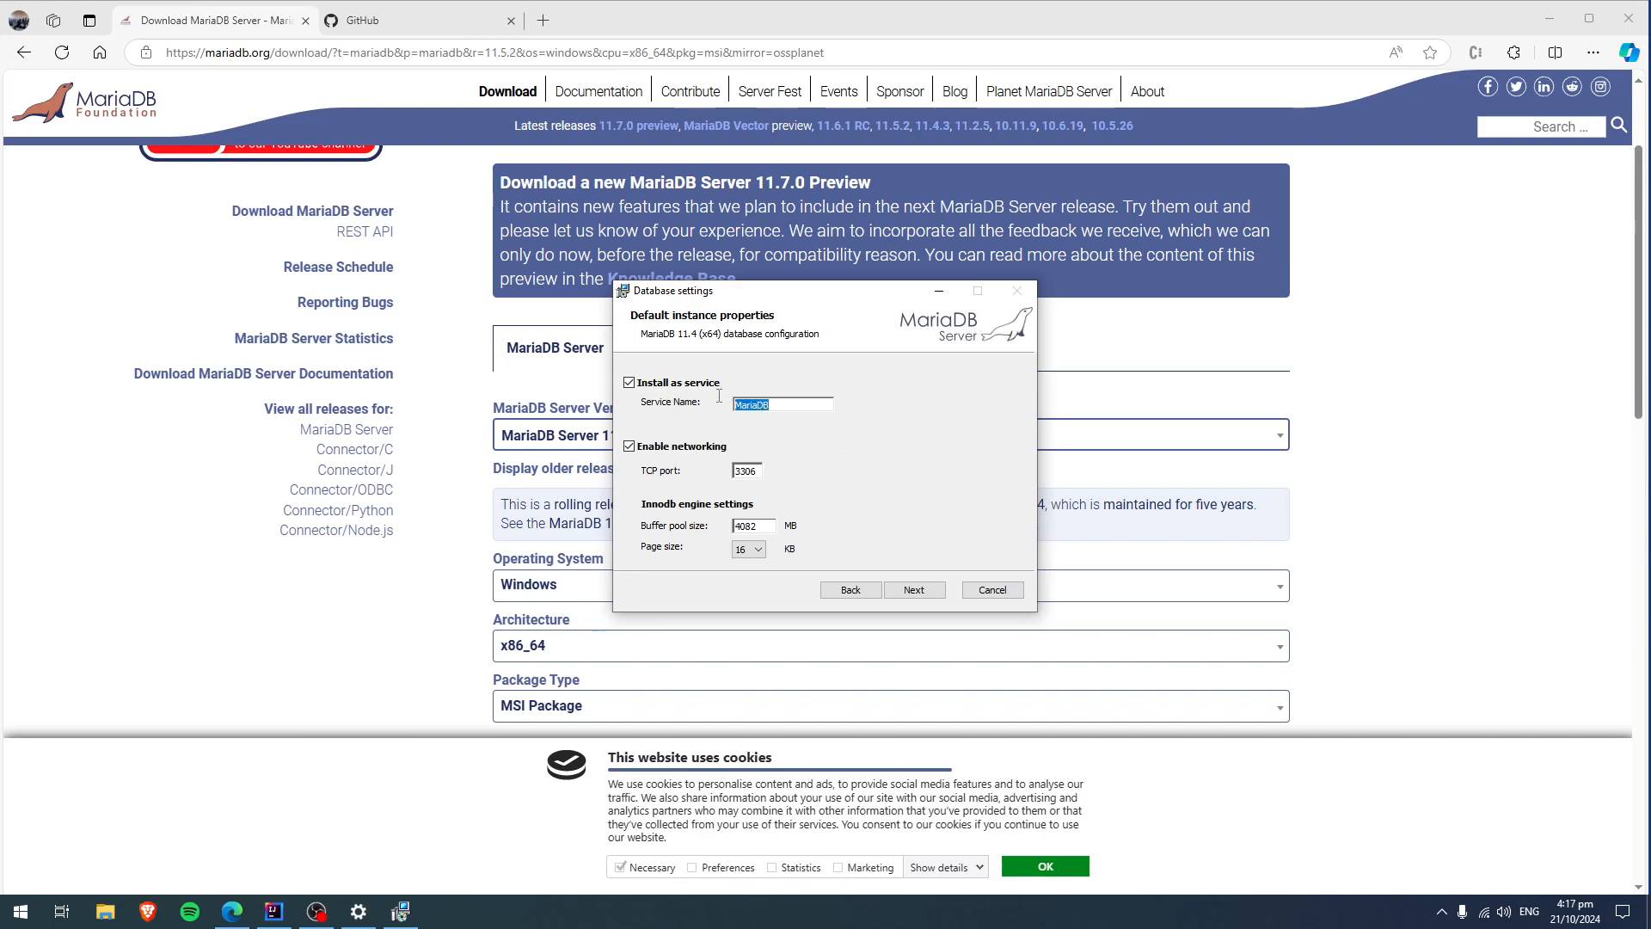
left_click(793, 403)
type("4")
key("BackSpace")
key("BackSpace")
type("07")
type("40")
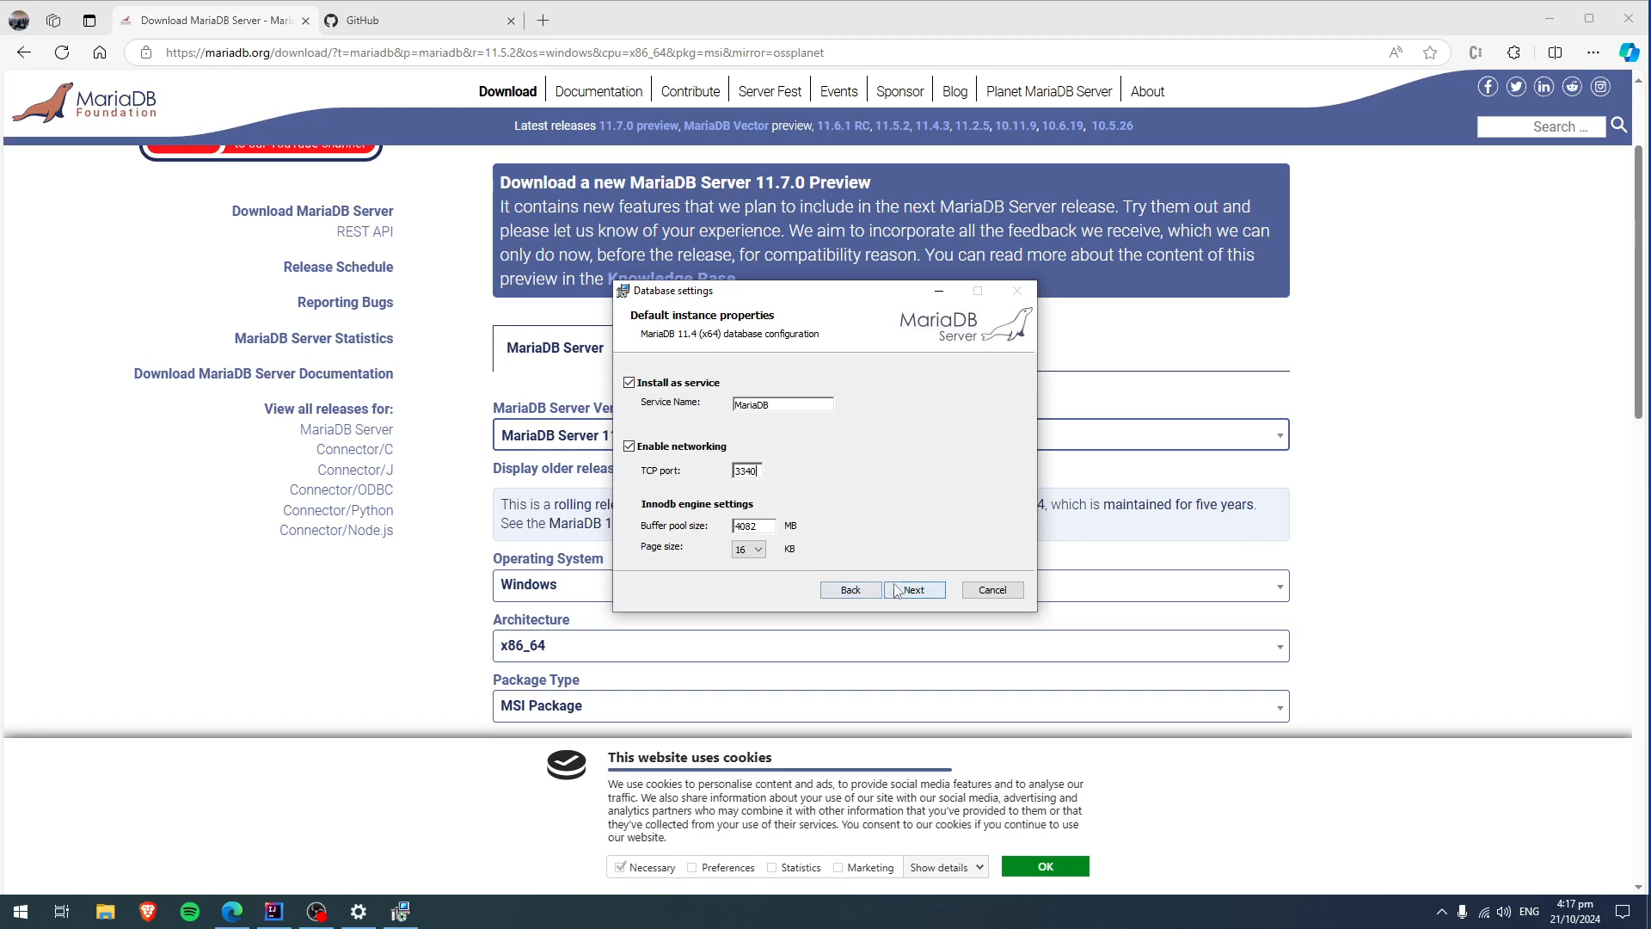
double_click(747, 471)
left_click(920, 594)
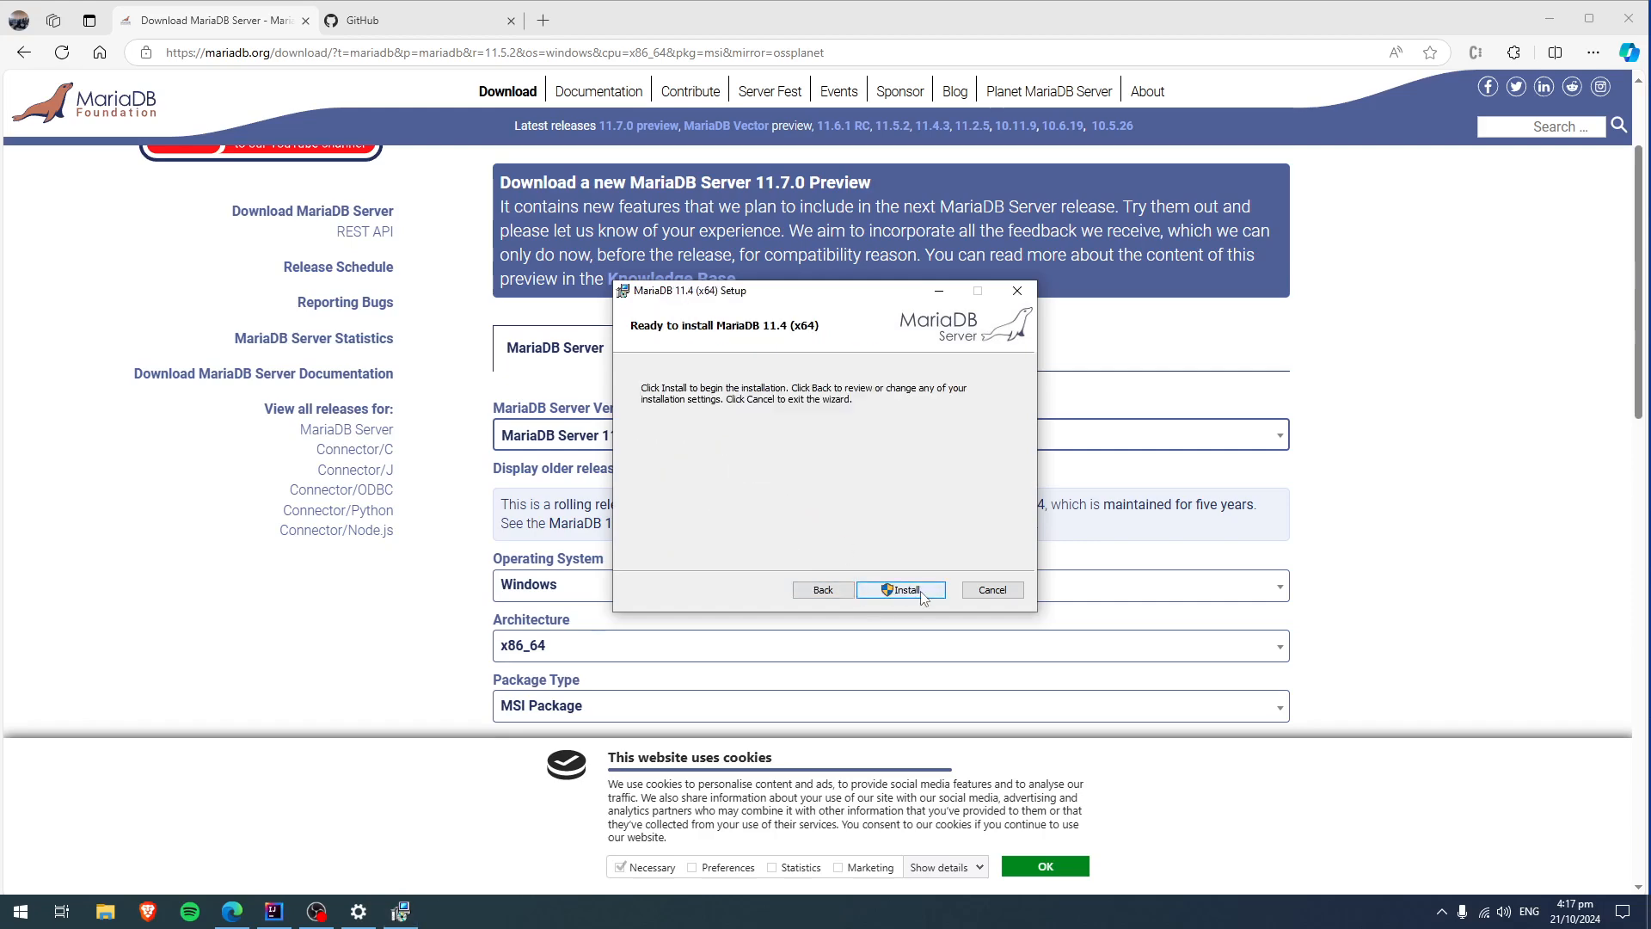
Install MariaDB 11.4, authorizing it with the other administrator account and its password, and close the finished setup wizard.
left_click(901, 590)
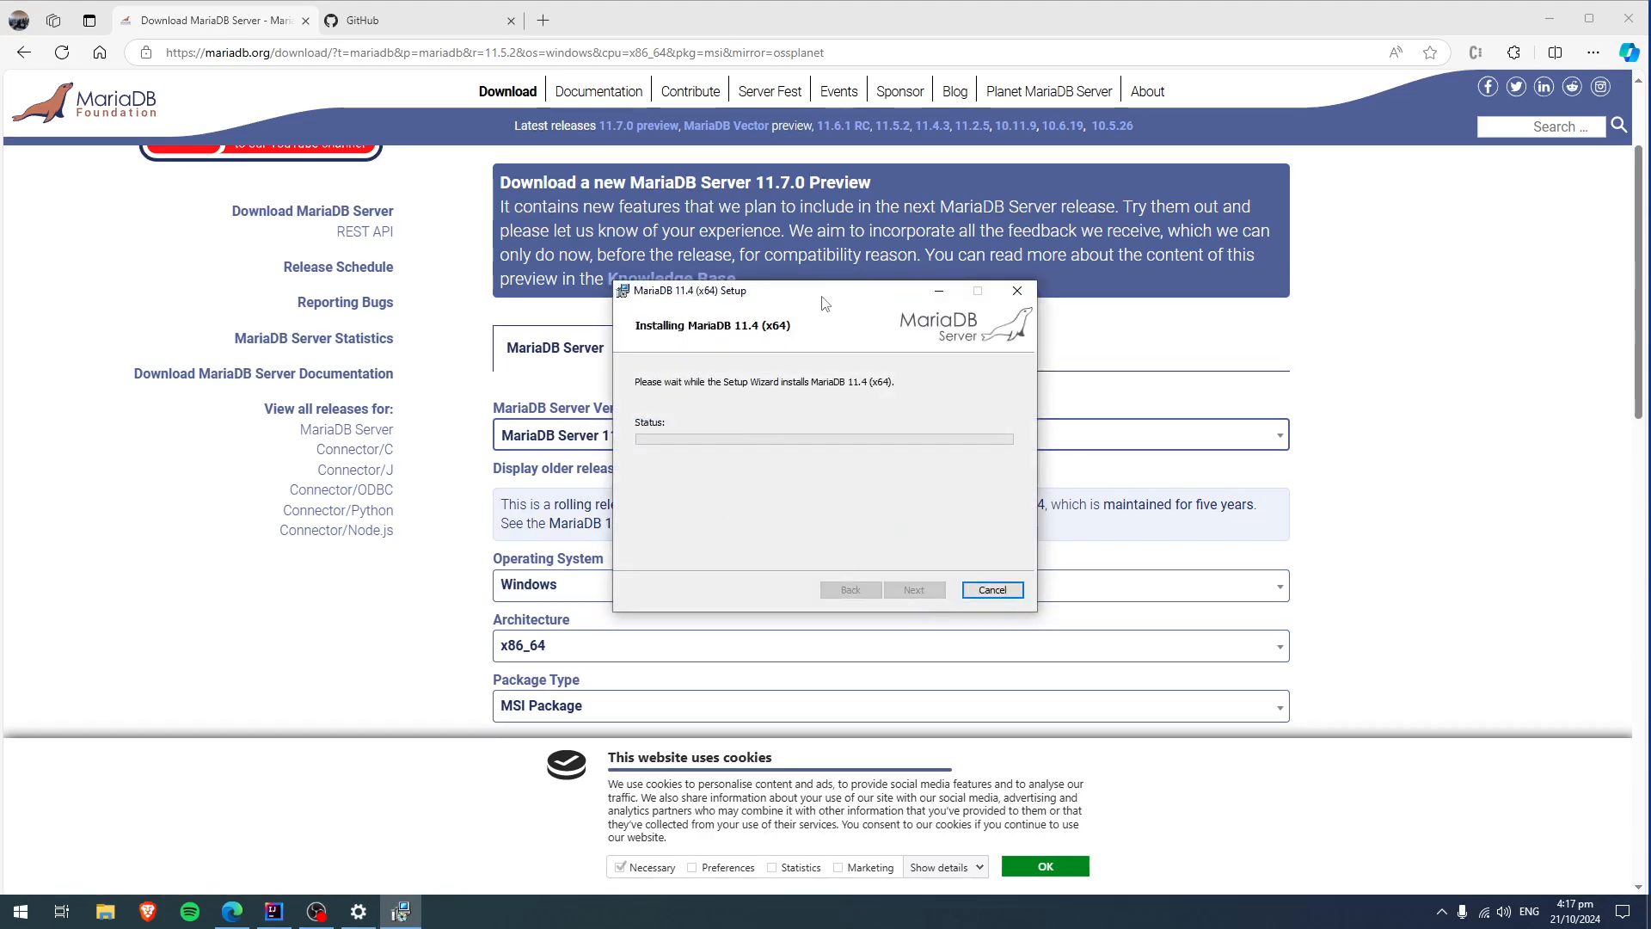
left_click_drag(821, 306, 857, 288)
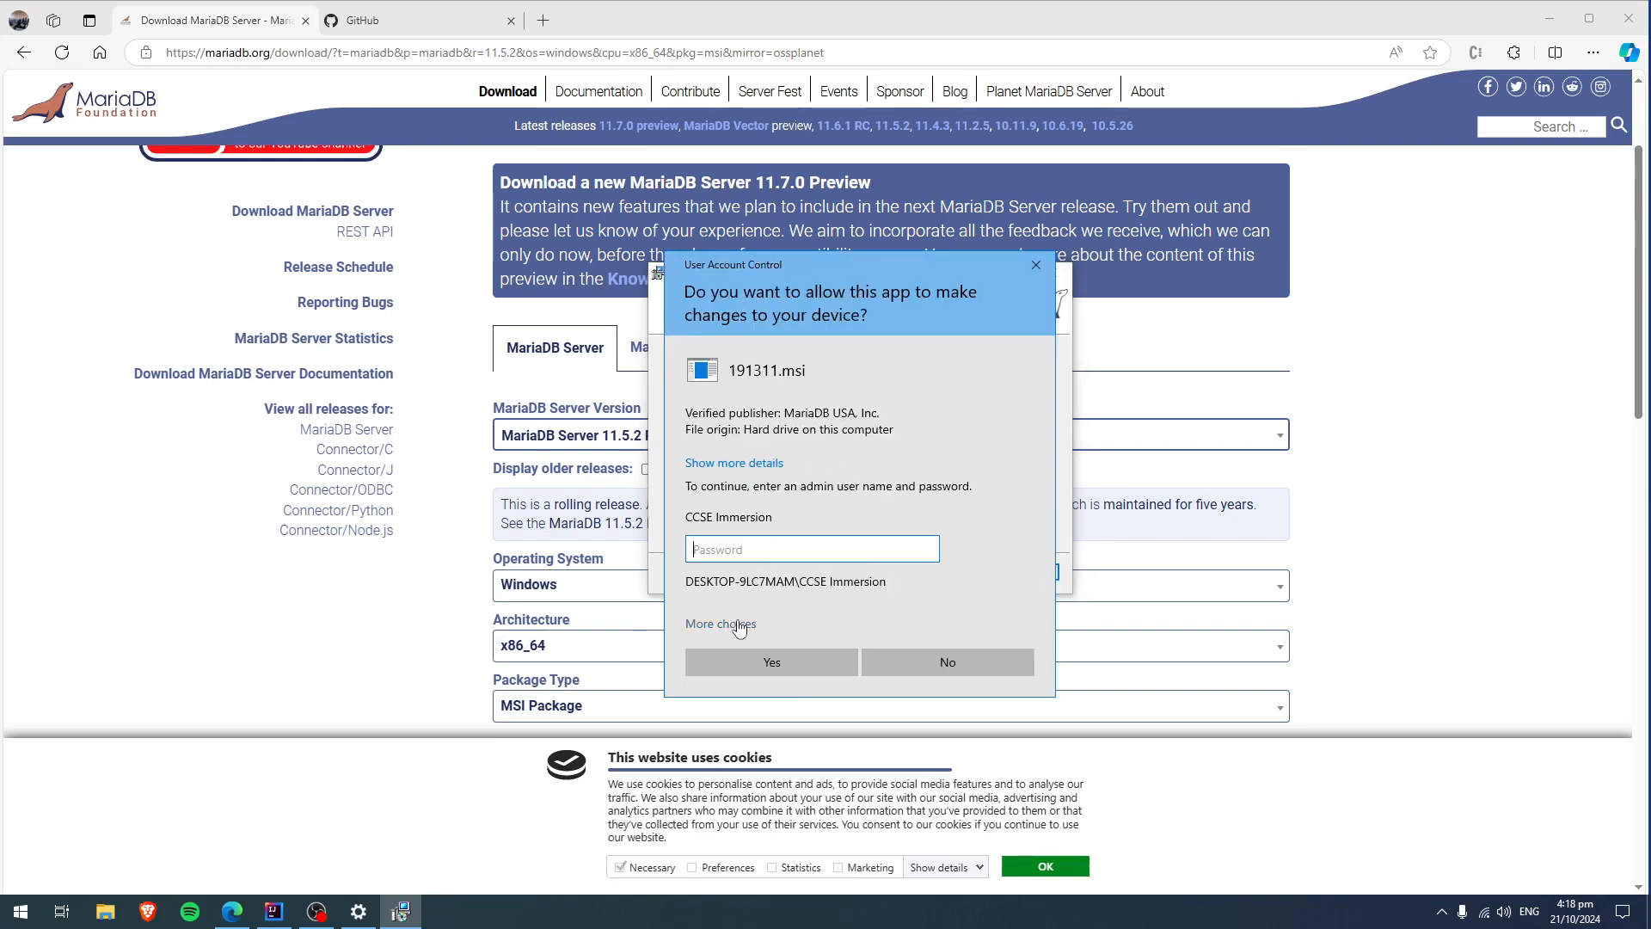
left_click(740, 625)
left_click(759, 708)
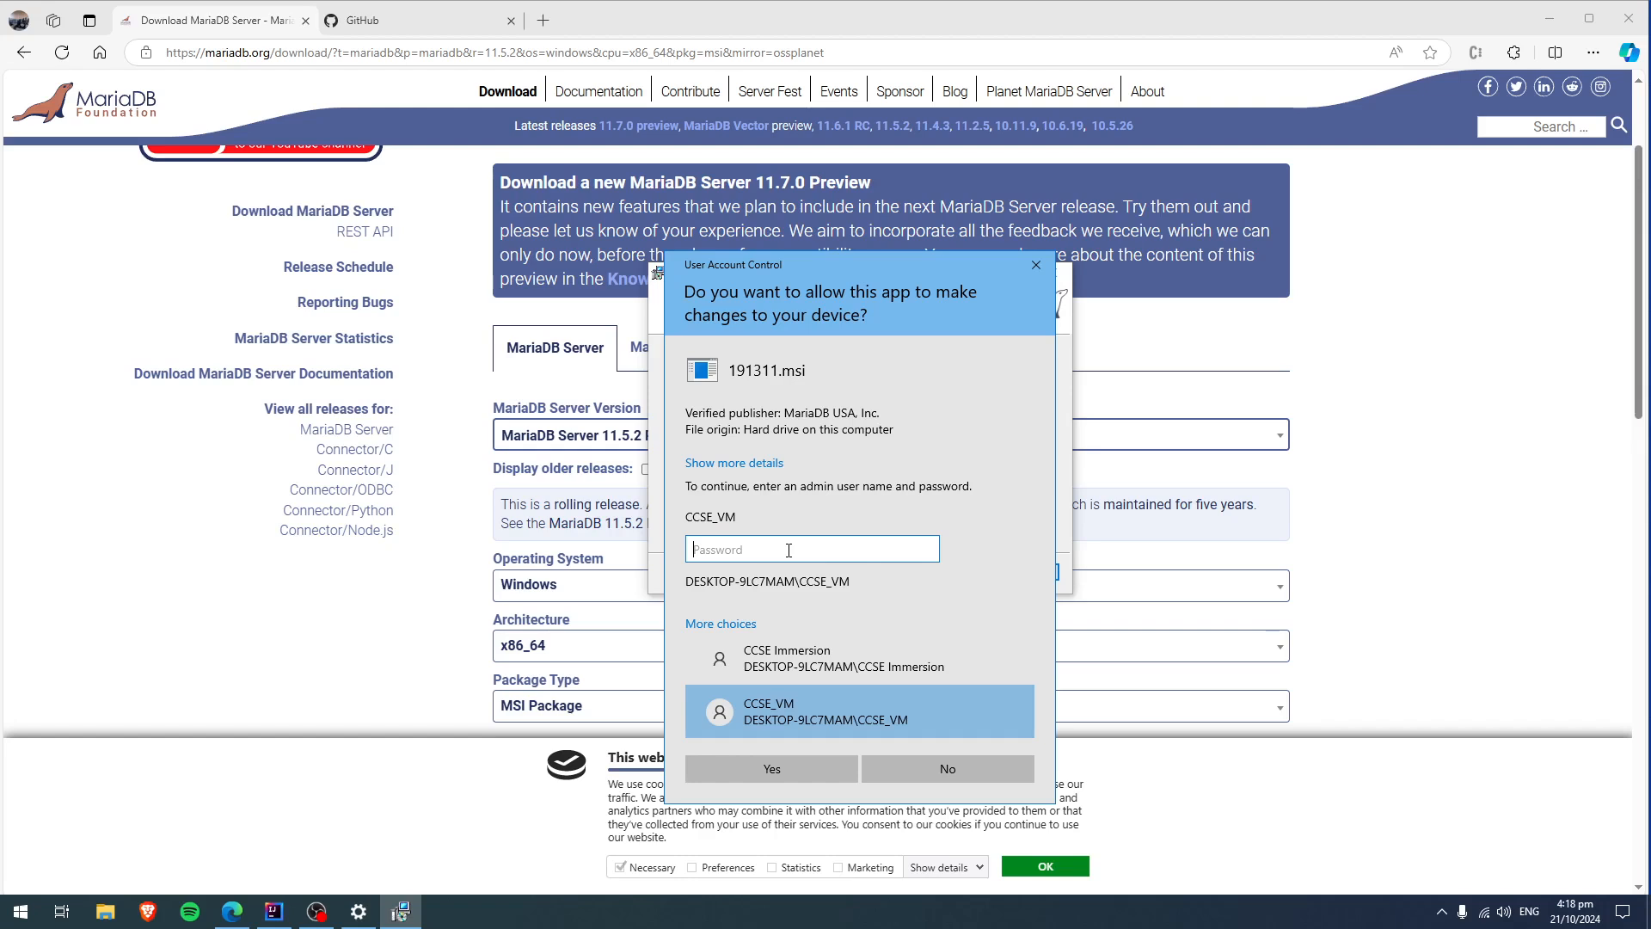
type("••••")
key("BackSpace")
key("BackSpace")
type("•")
key("BackSpace")
type("••••••••")
key("Return")
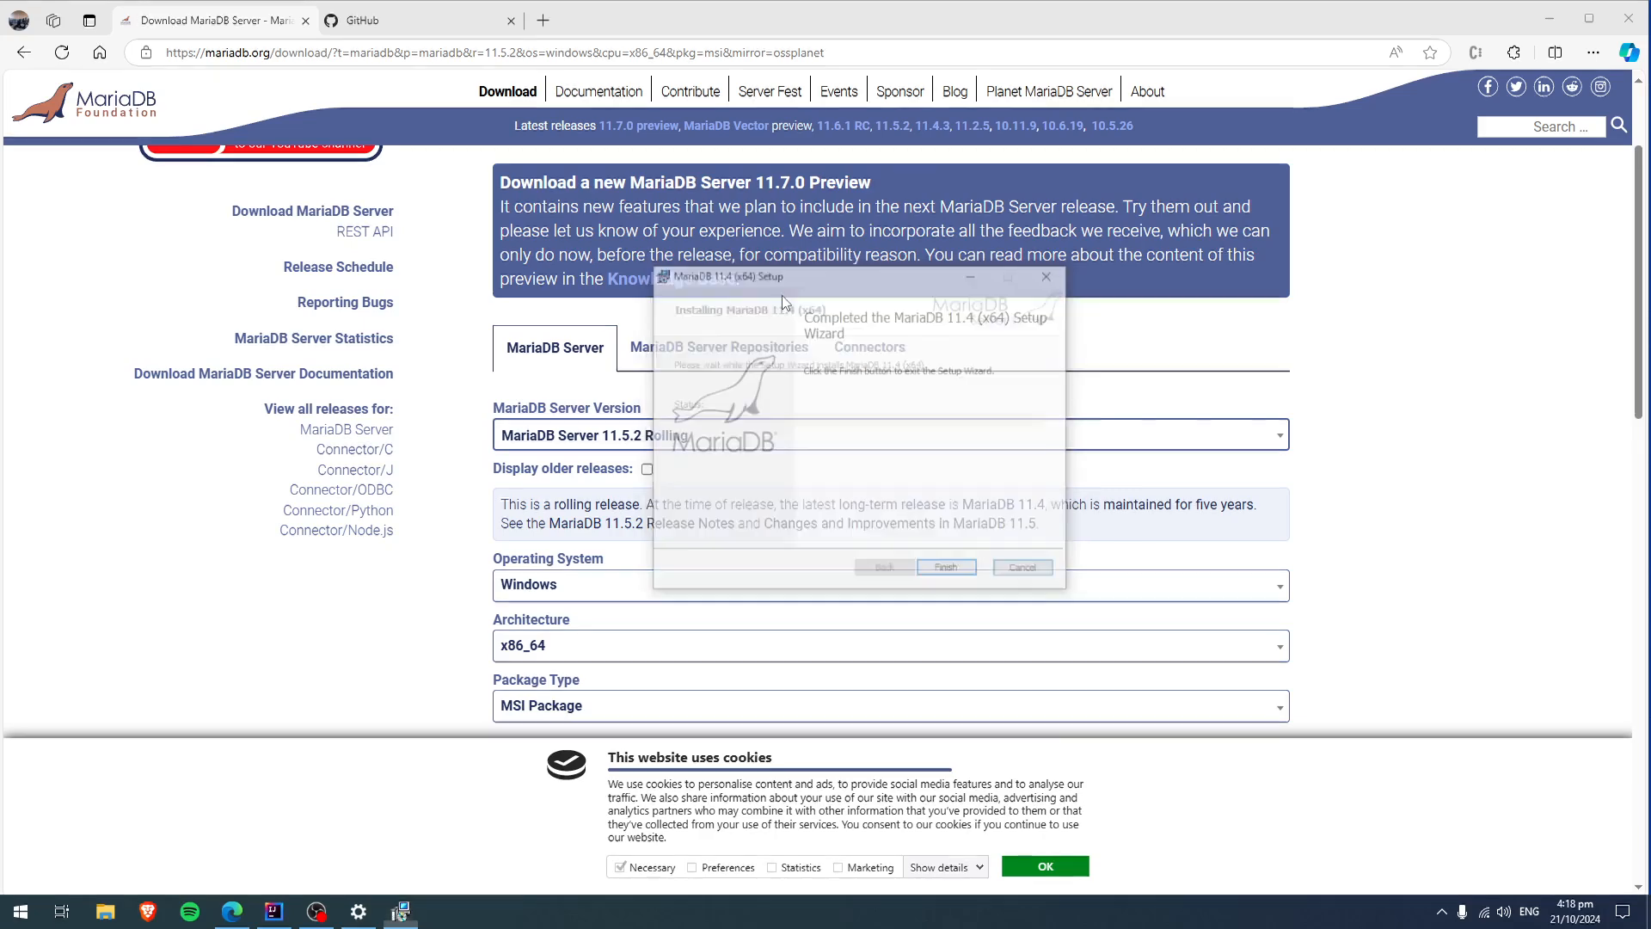
left_click(949, 571)
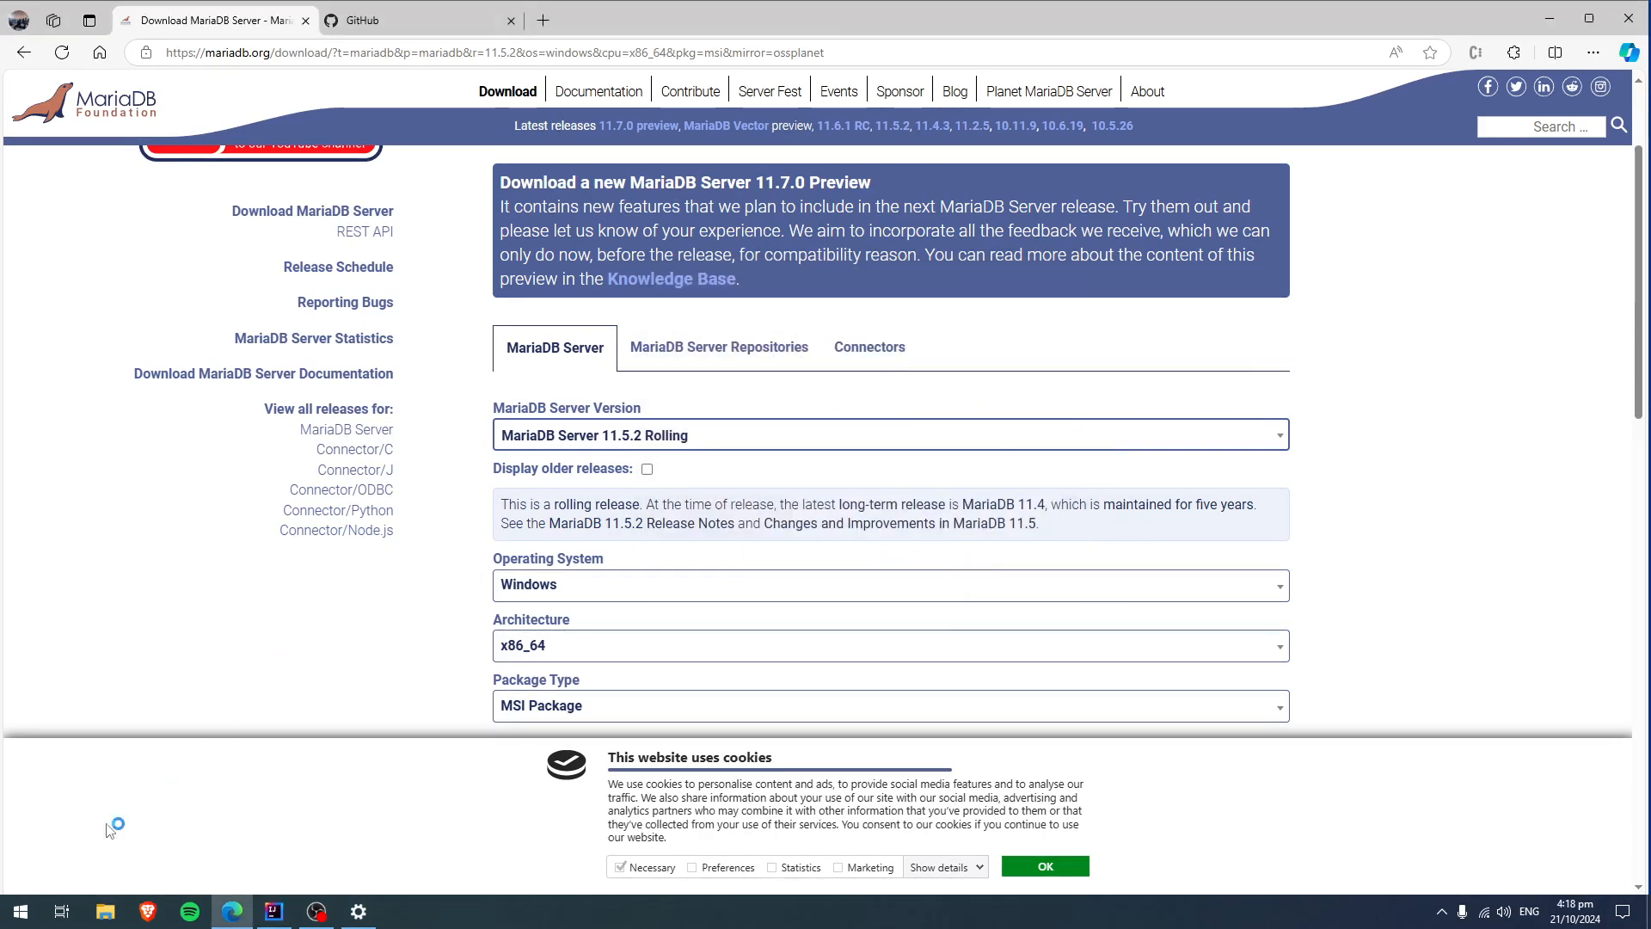
Launch HeidiSQL and reposition its session manager window over the download page.
key("super")
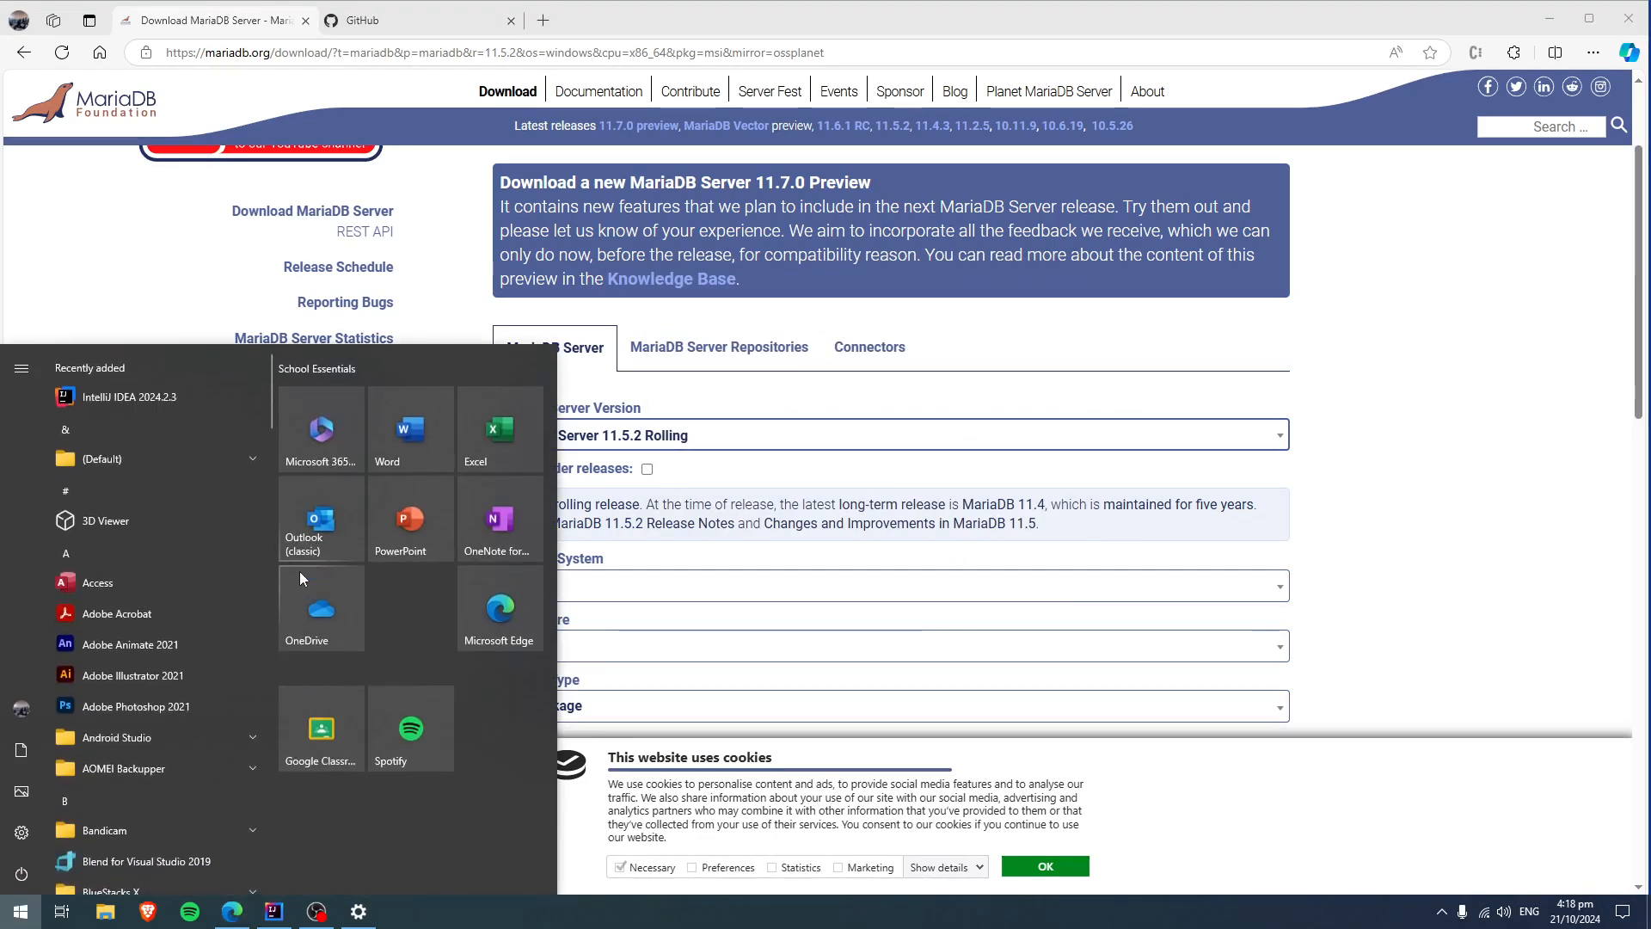
type("hei")
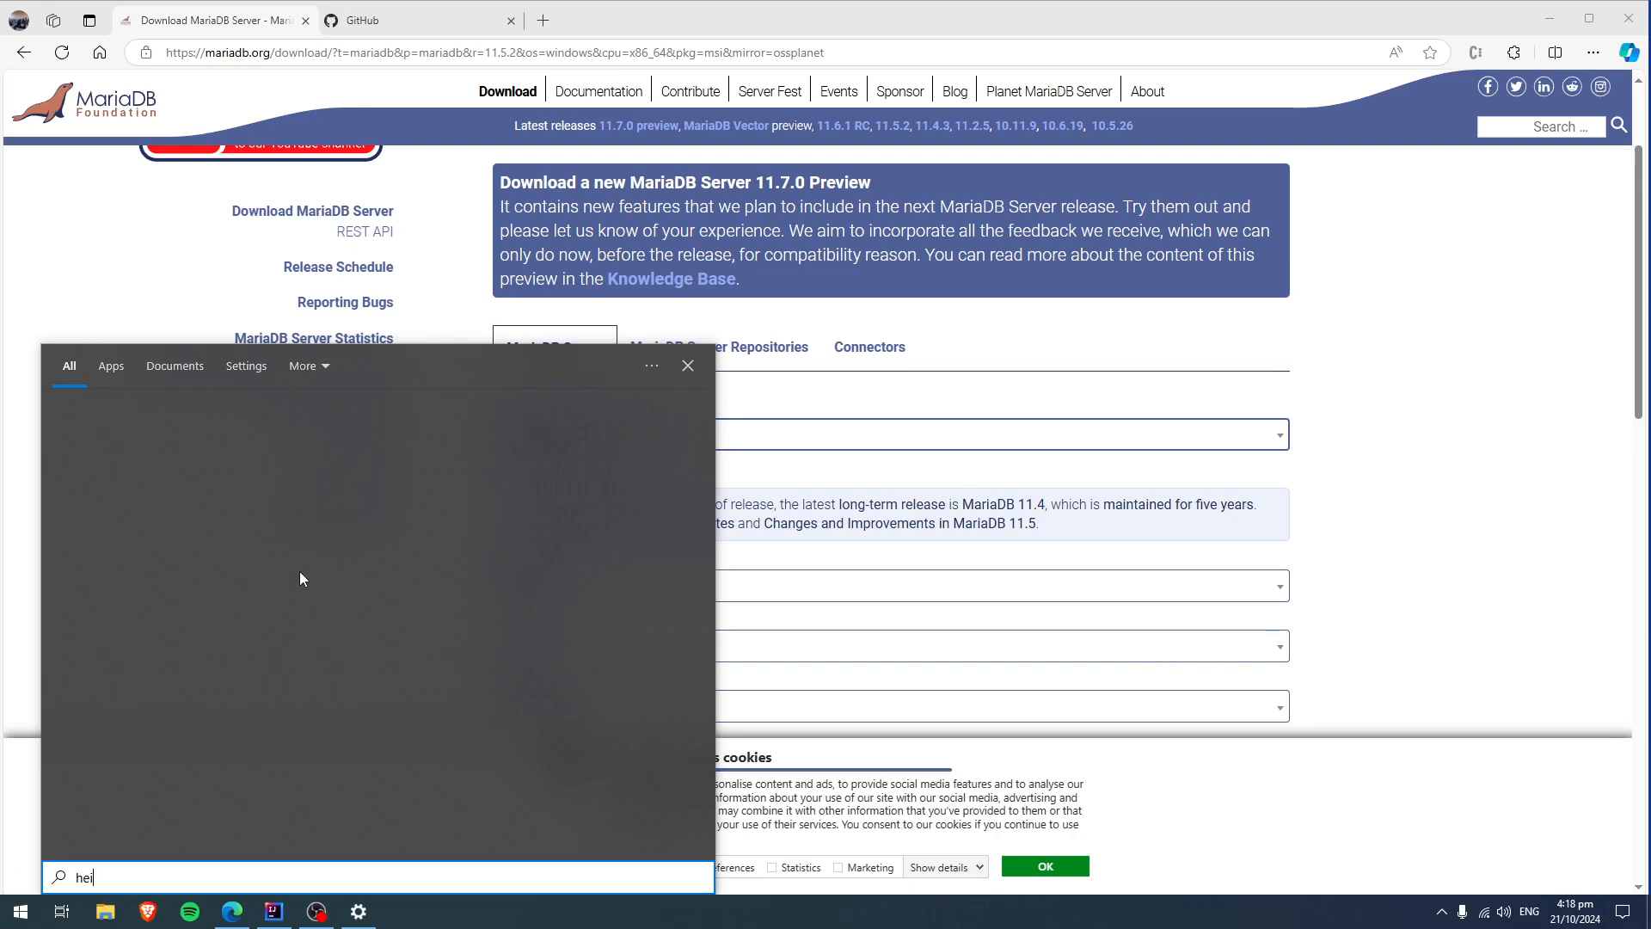
type("di")
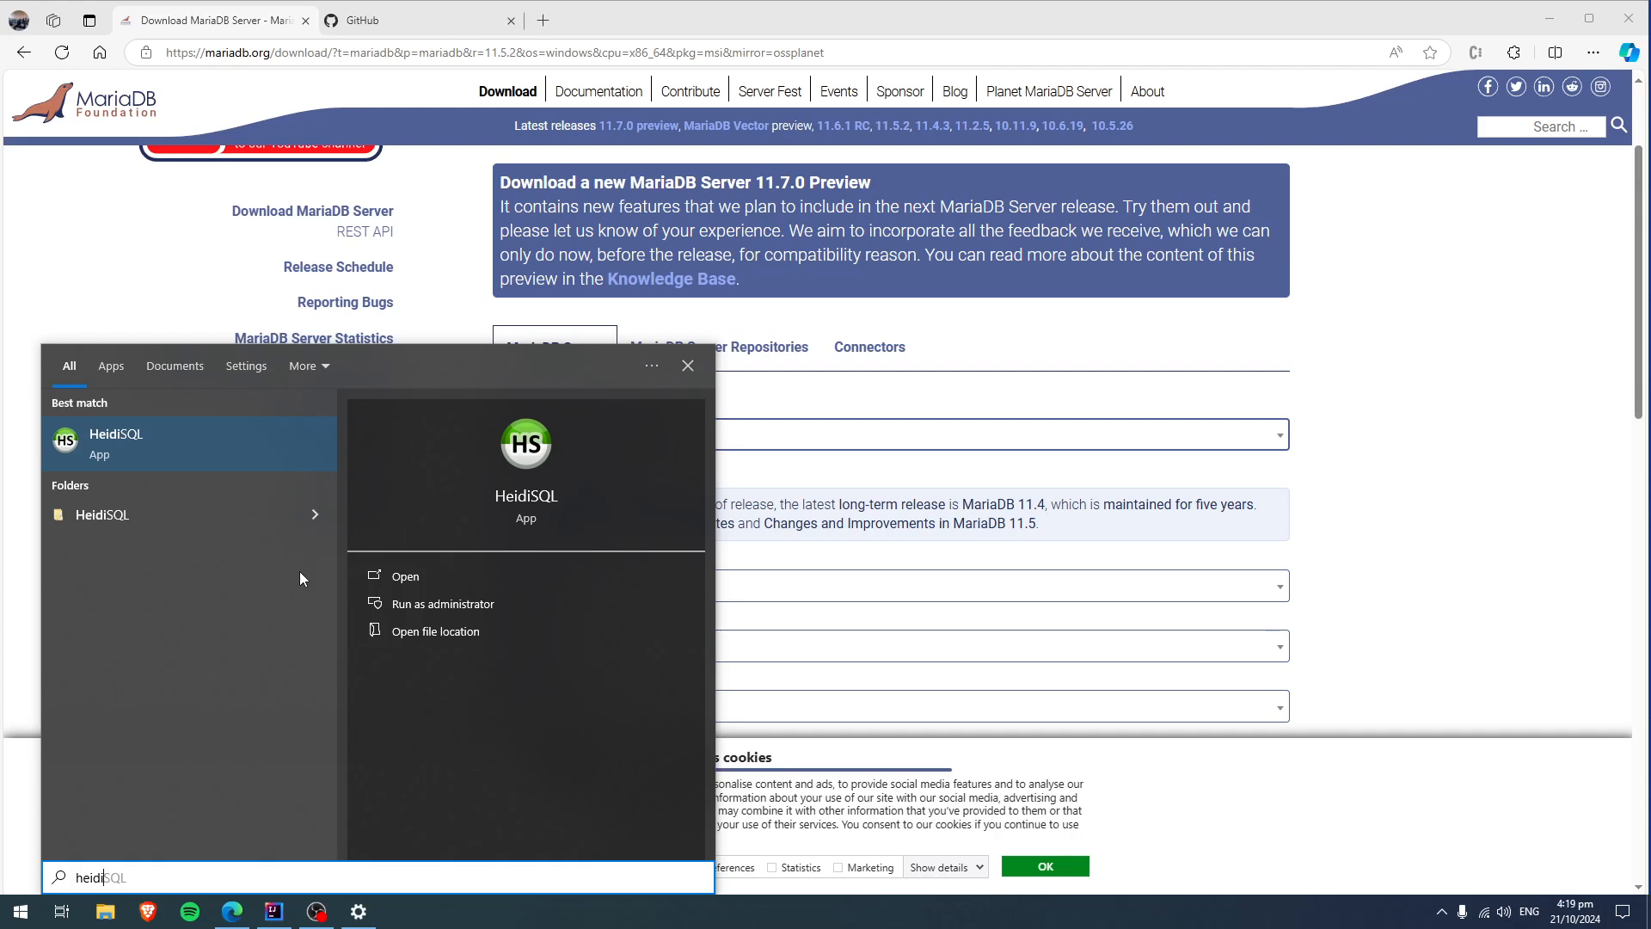
key("Return")
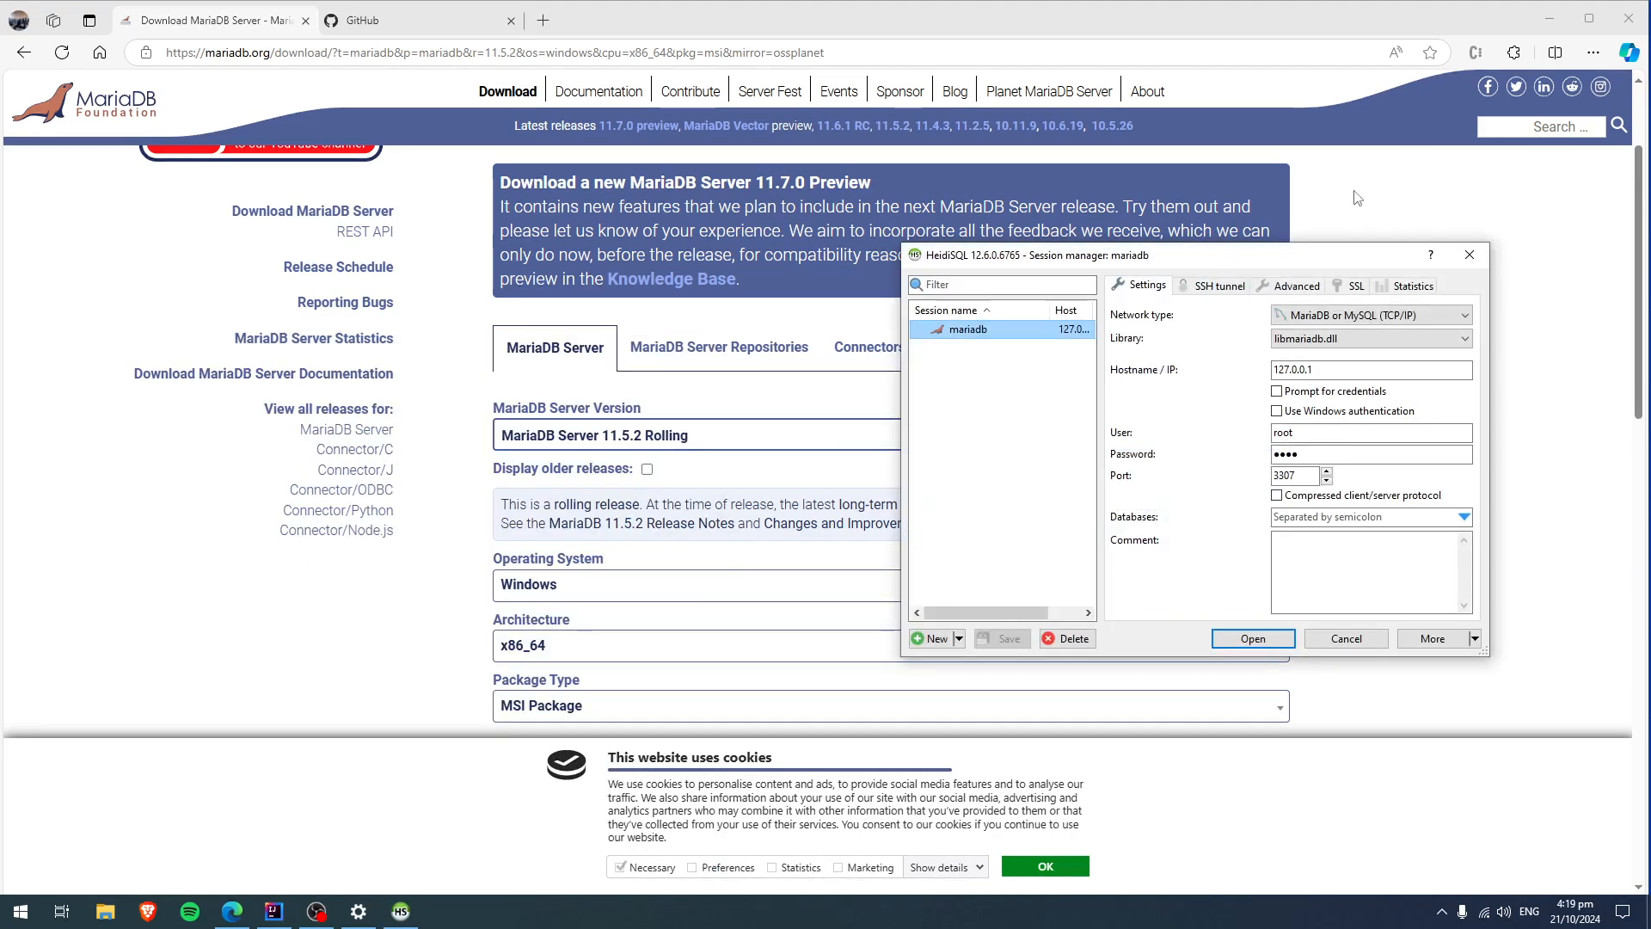
left_click_drag(1326, 253, 874, 219)
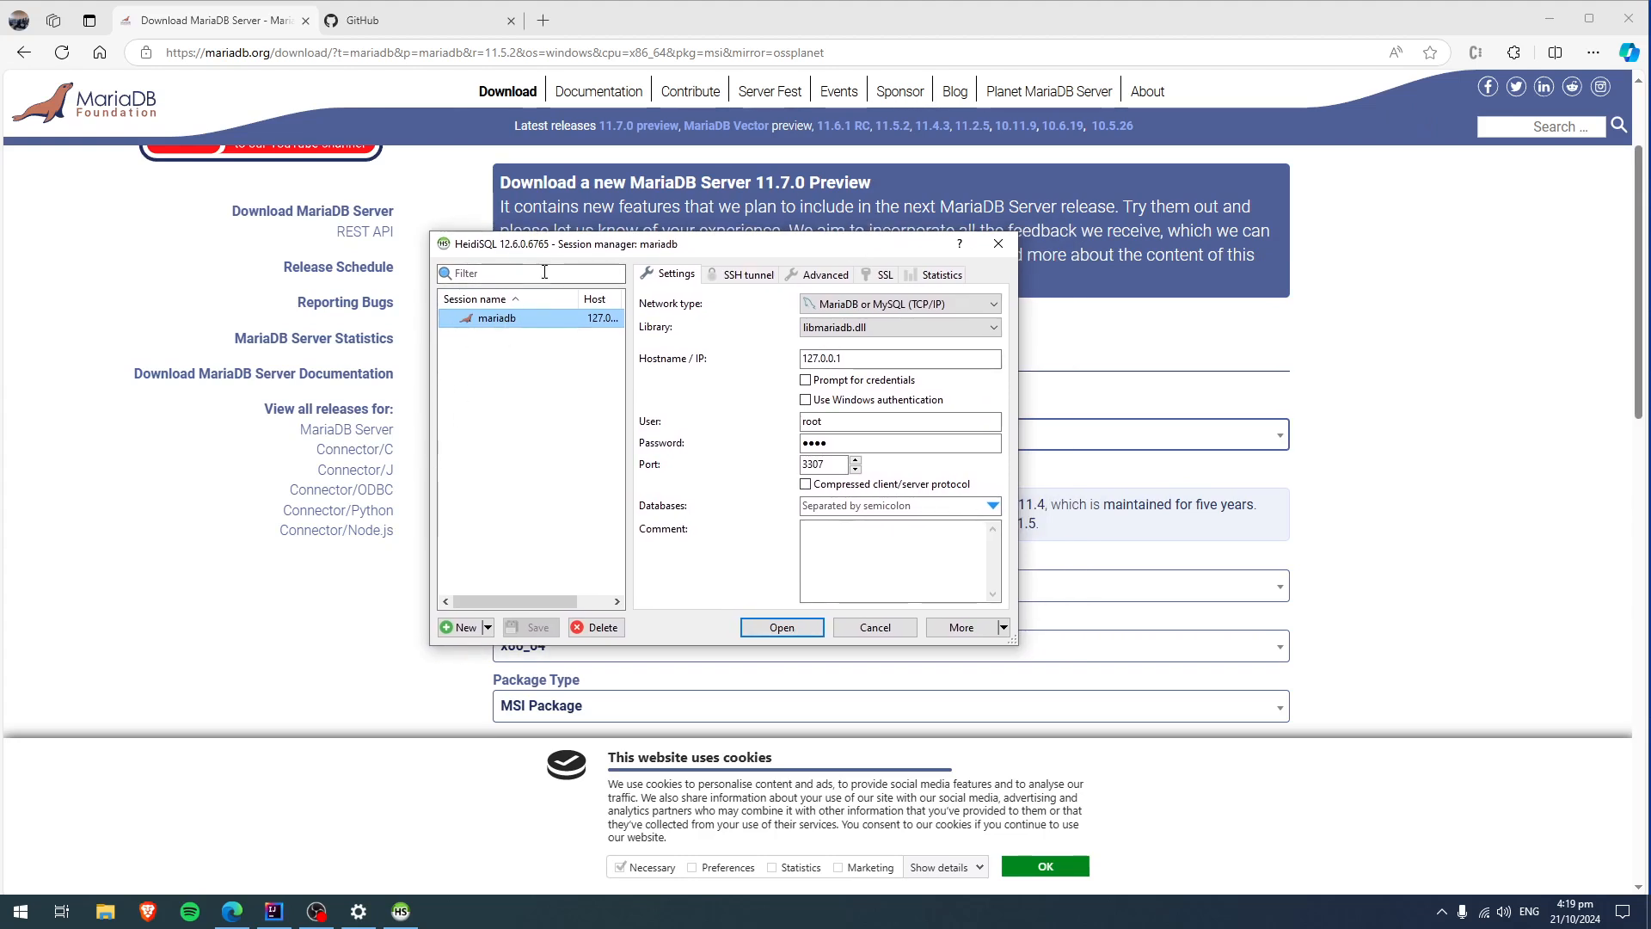
Clear the saved password of the mariadb session, keep the user root, and set its port to 3340.
left_click_drag(557, 252, 557, 278)
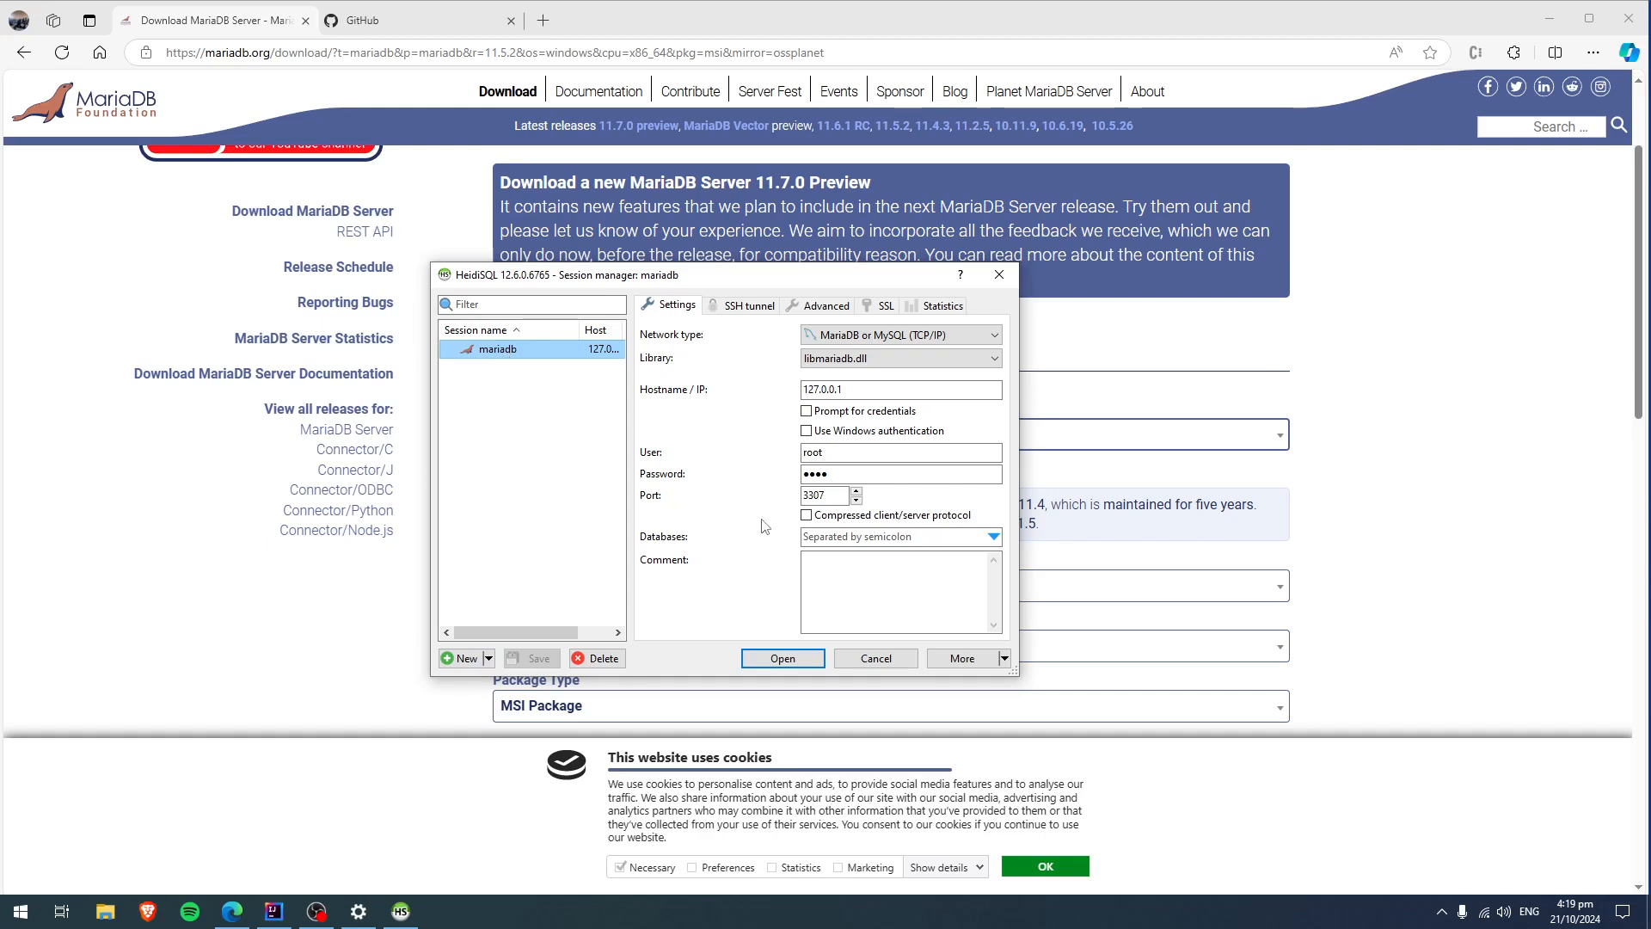
double_click(827, 474)
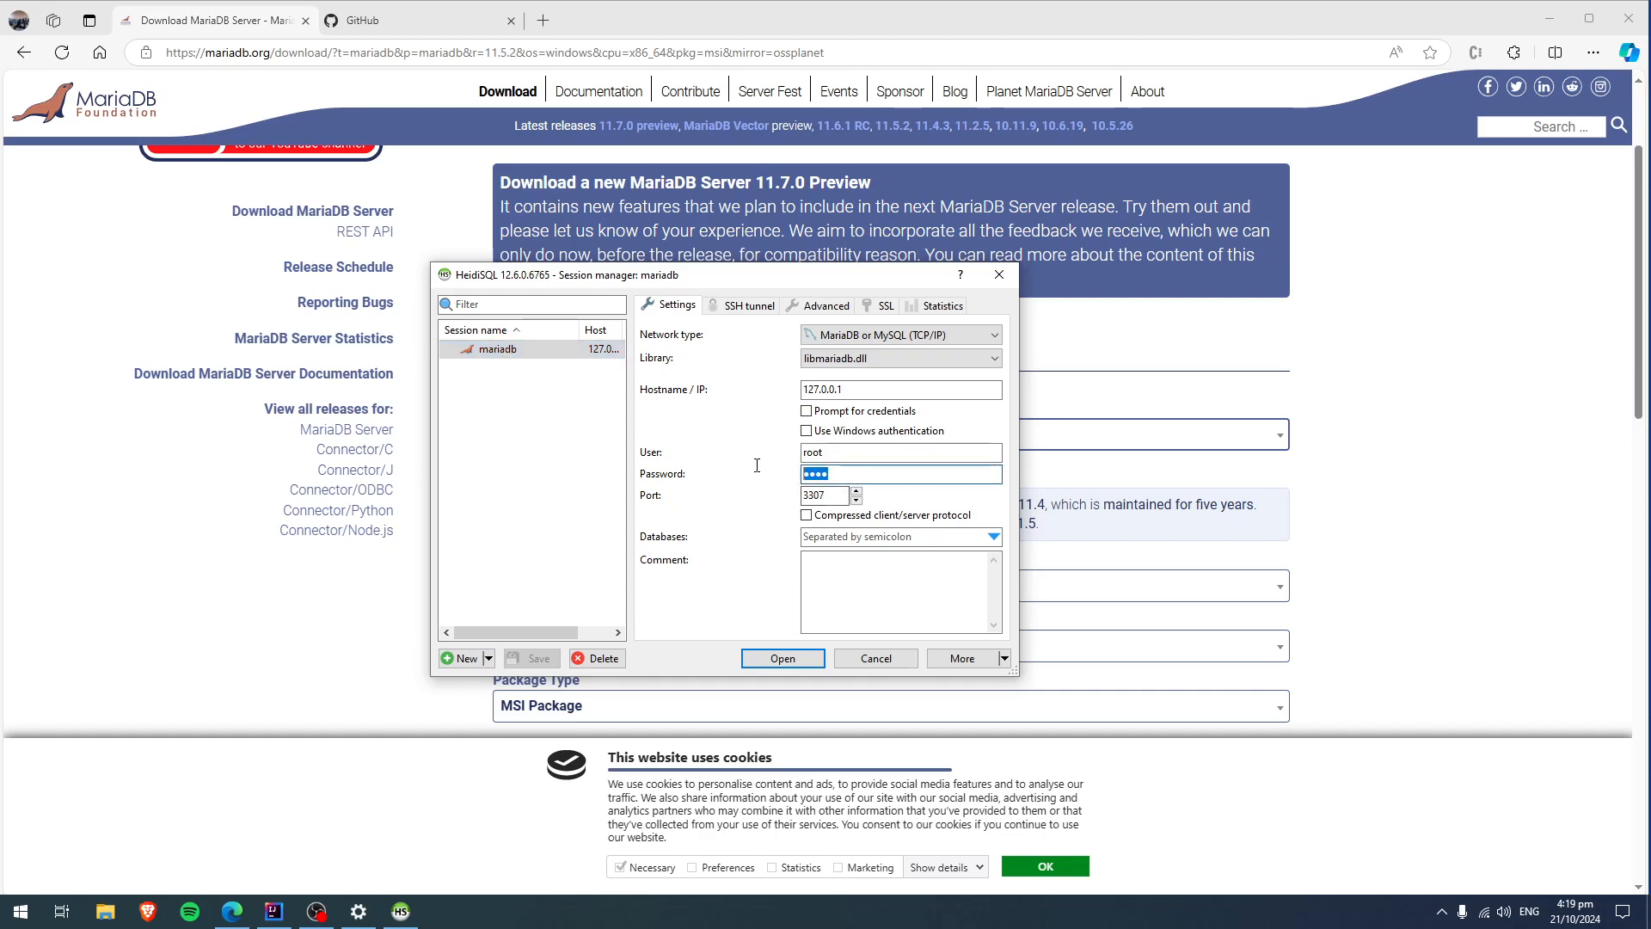
key("BackSpace")
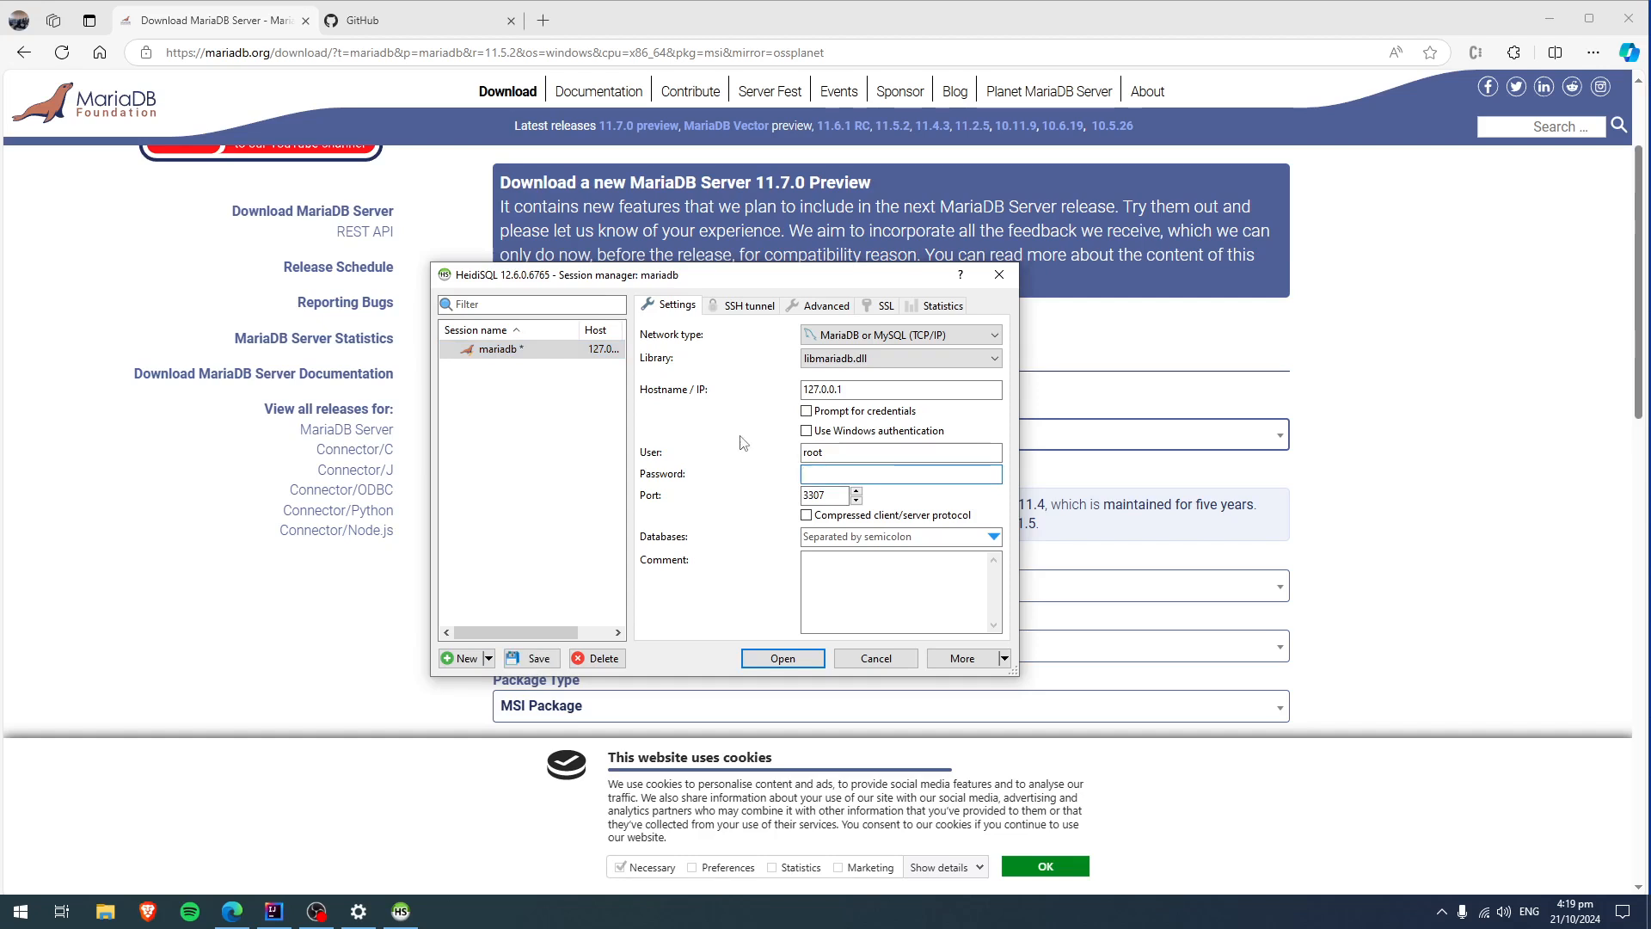
left_click(865, 452)
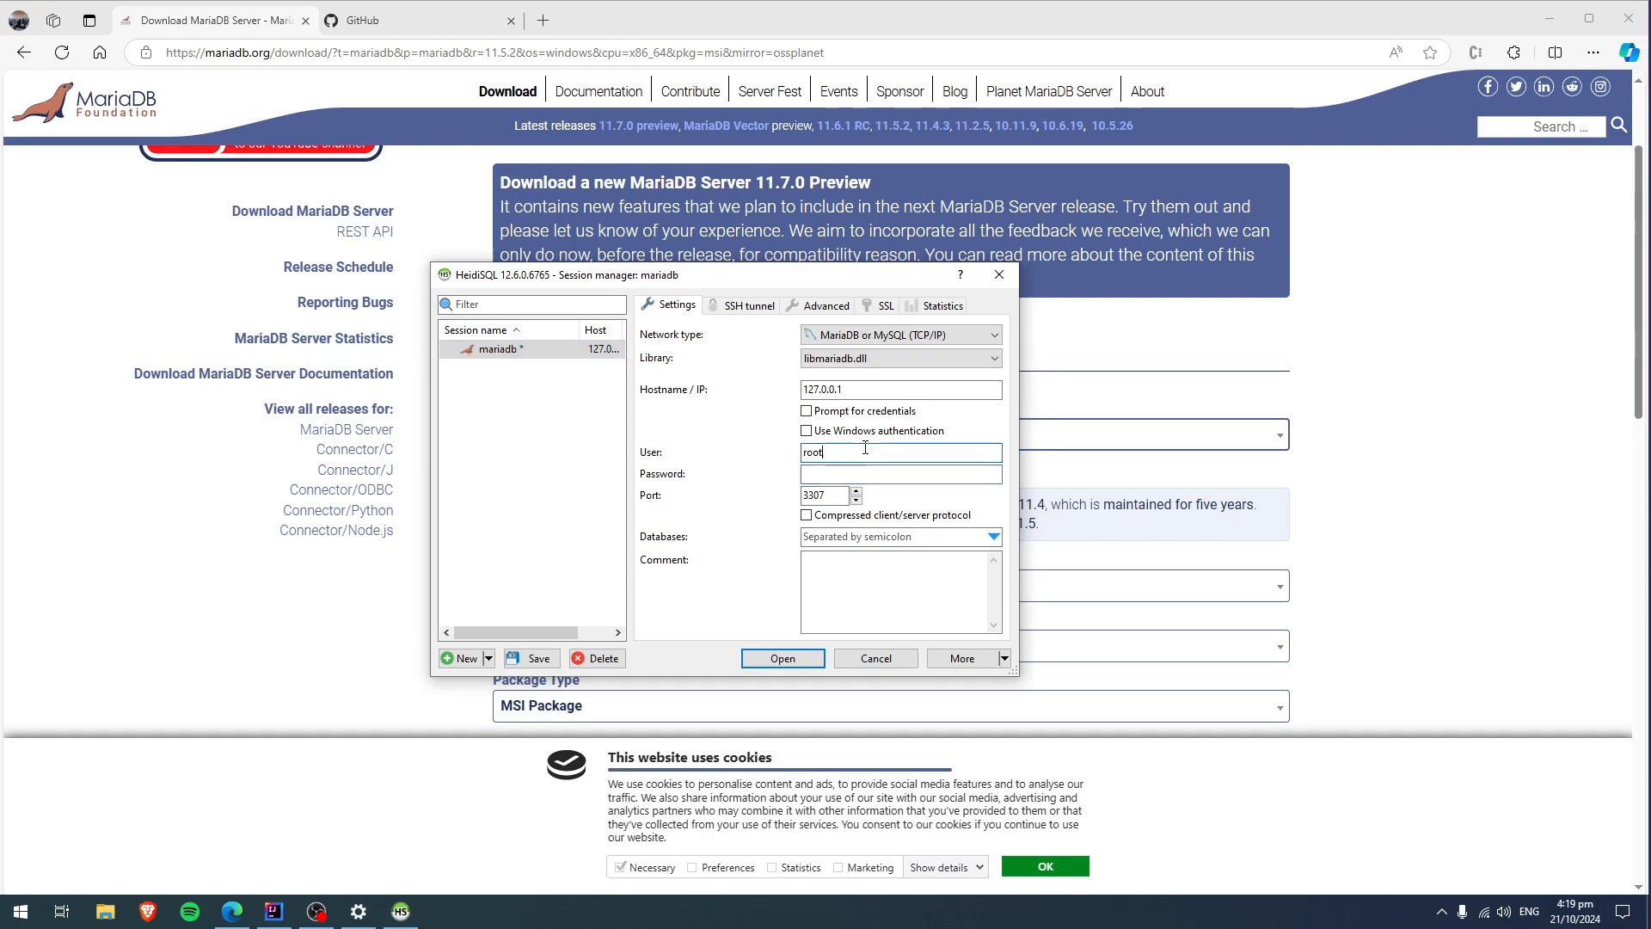
left_click(839, 494)
key("BackSpace")
key("BackSpace")
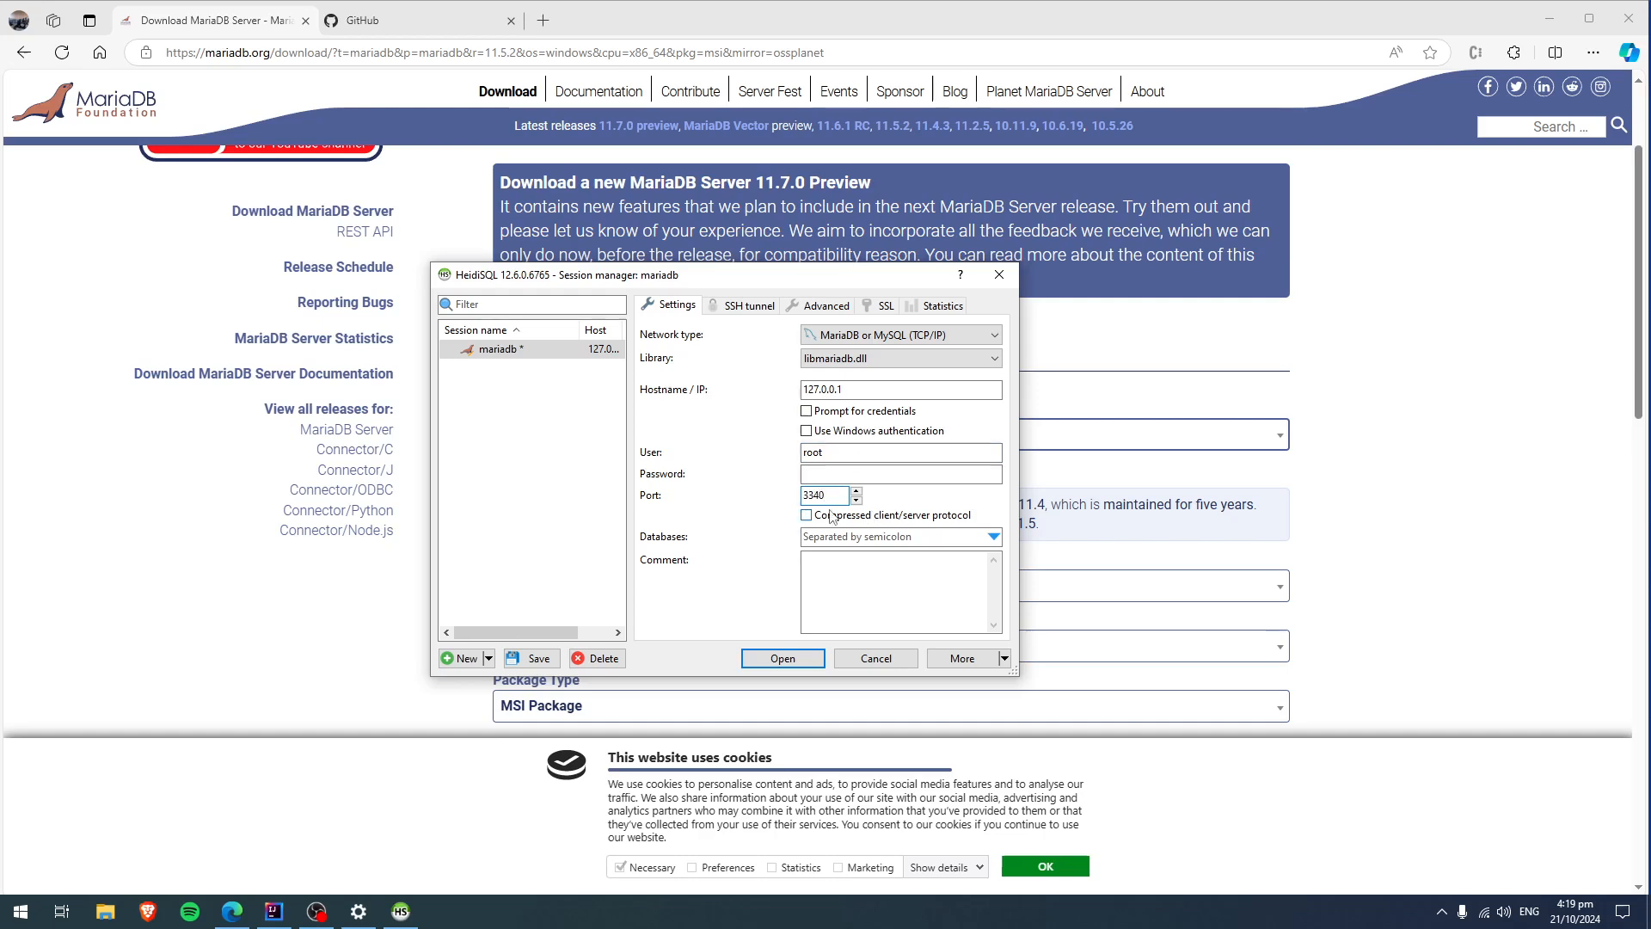
Open the mariadb session, saving the modified connection settings.
left_click(812, 658)
left_click(794, 462)
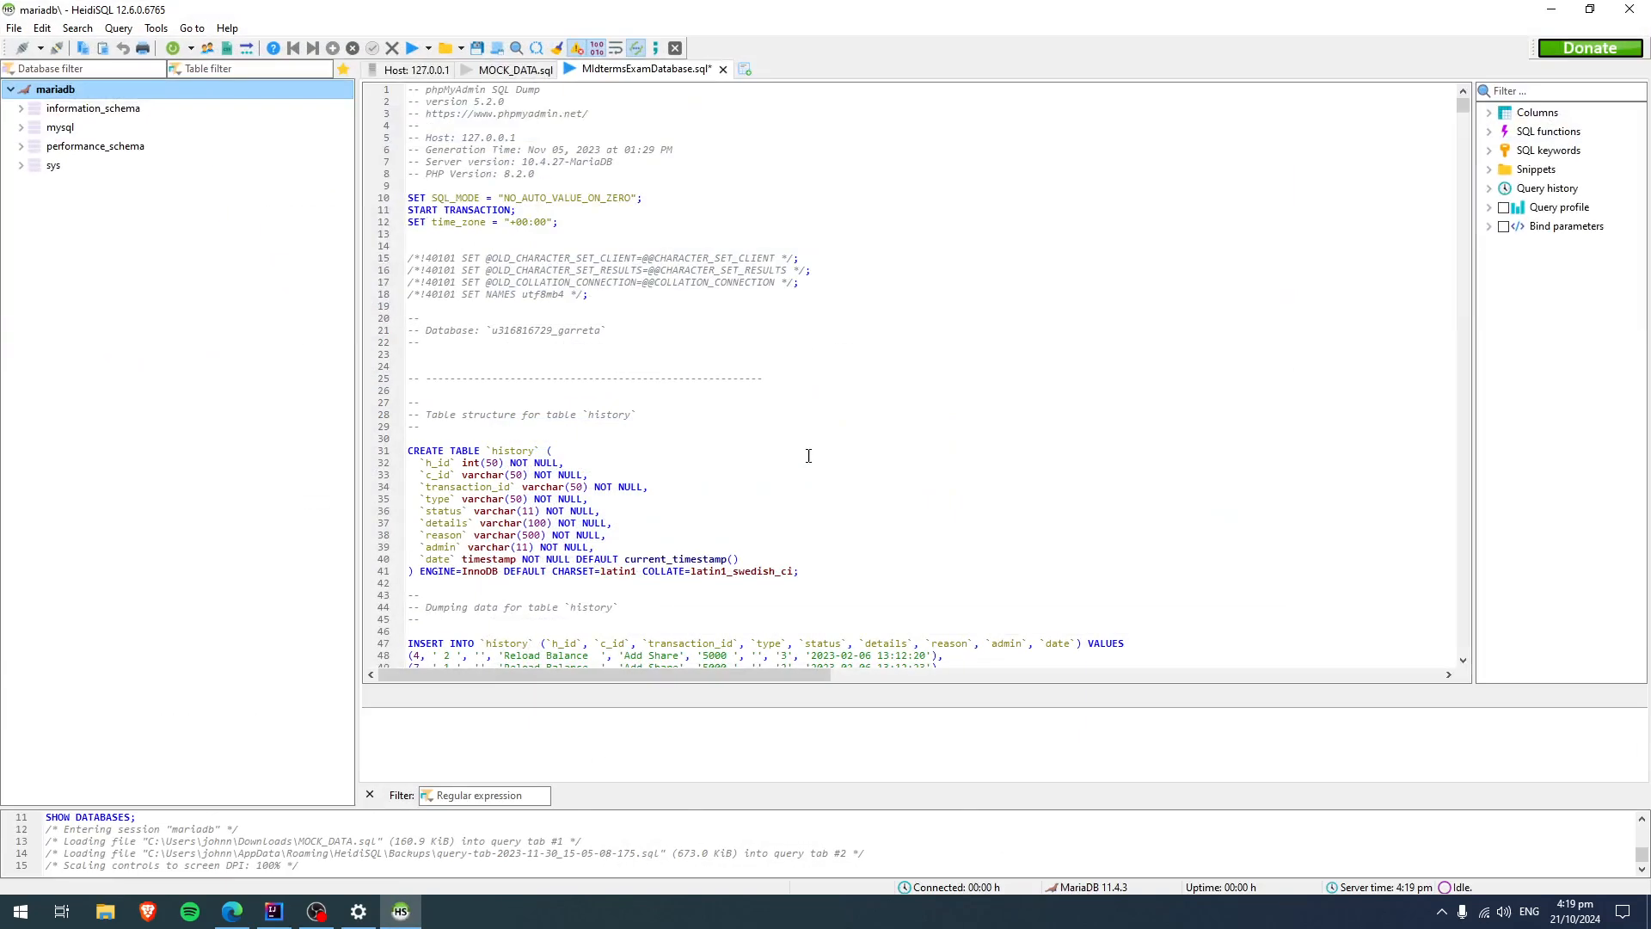
left_click_drag(917, 9, 791, 341)
left_click(1057, 299)
Try to run the MIdtermsExamDatabase.sql script and close its query tab without saving changes.
left_click(414, 49)
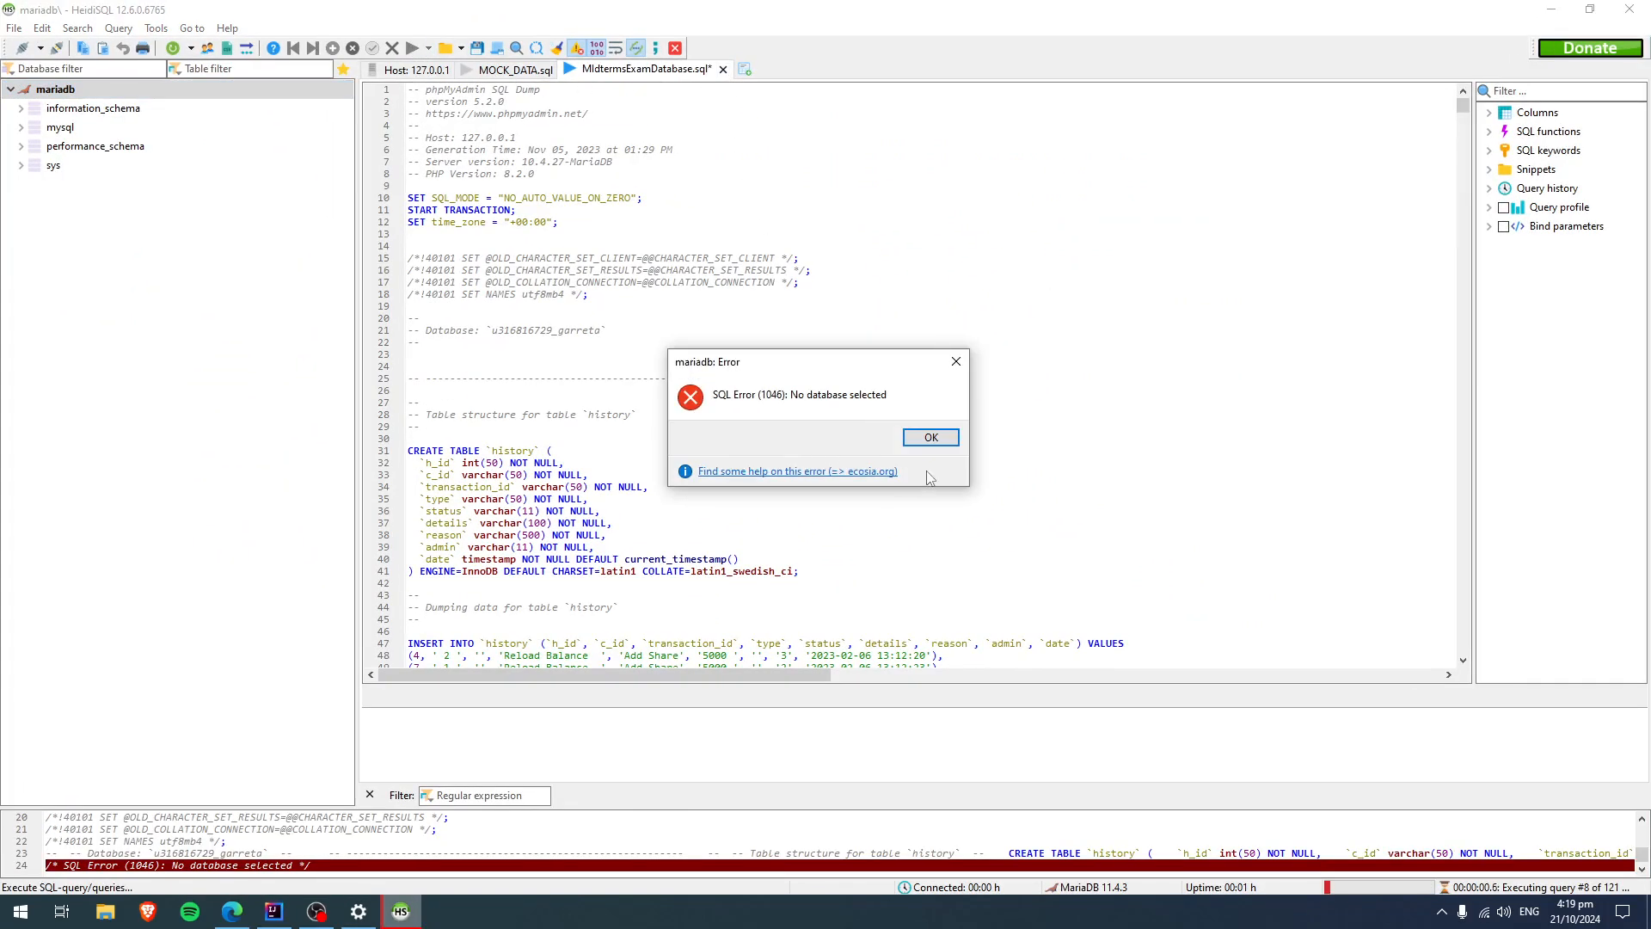
left_click(955, 361)
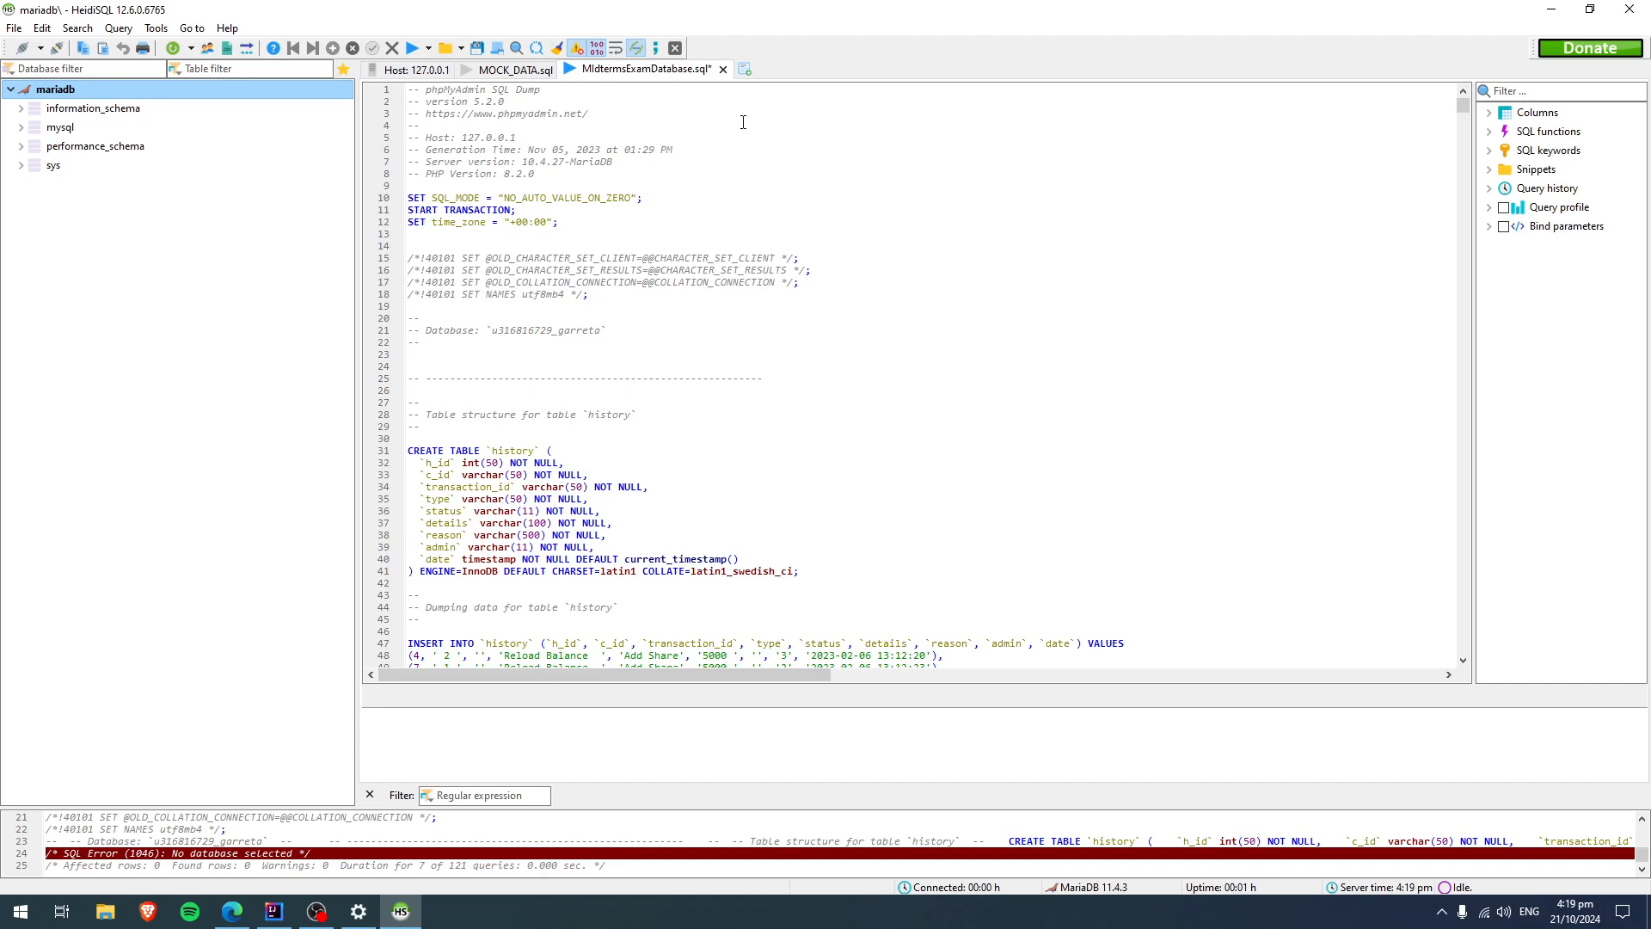
left_click(724, 69)
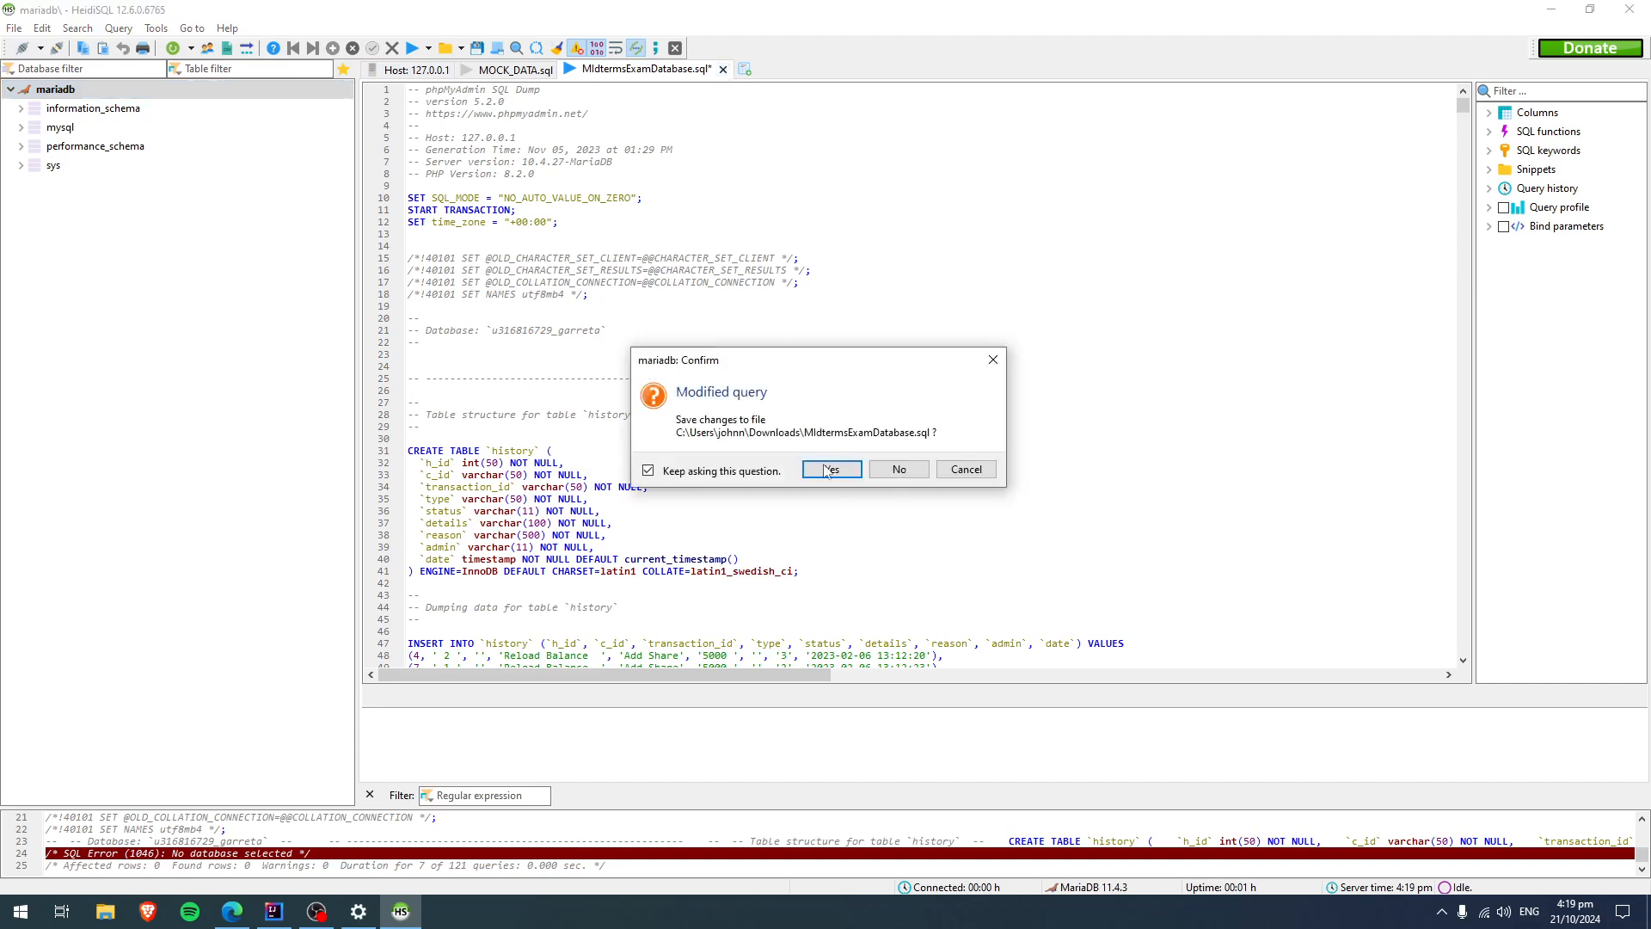
left_click(894, 476)
Add a new query tab and shrink its editor to leave more room for the results area.
right_click(521, 70)
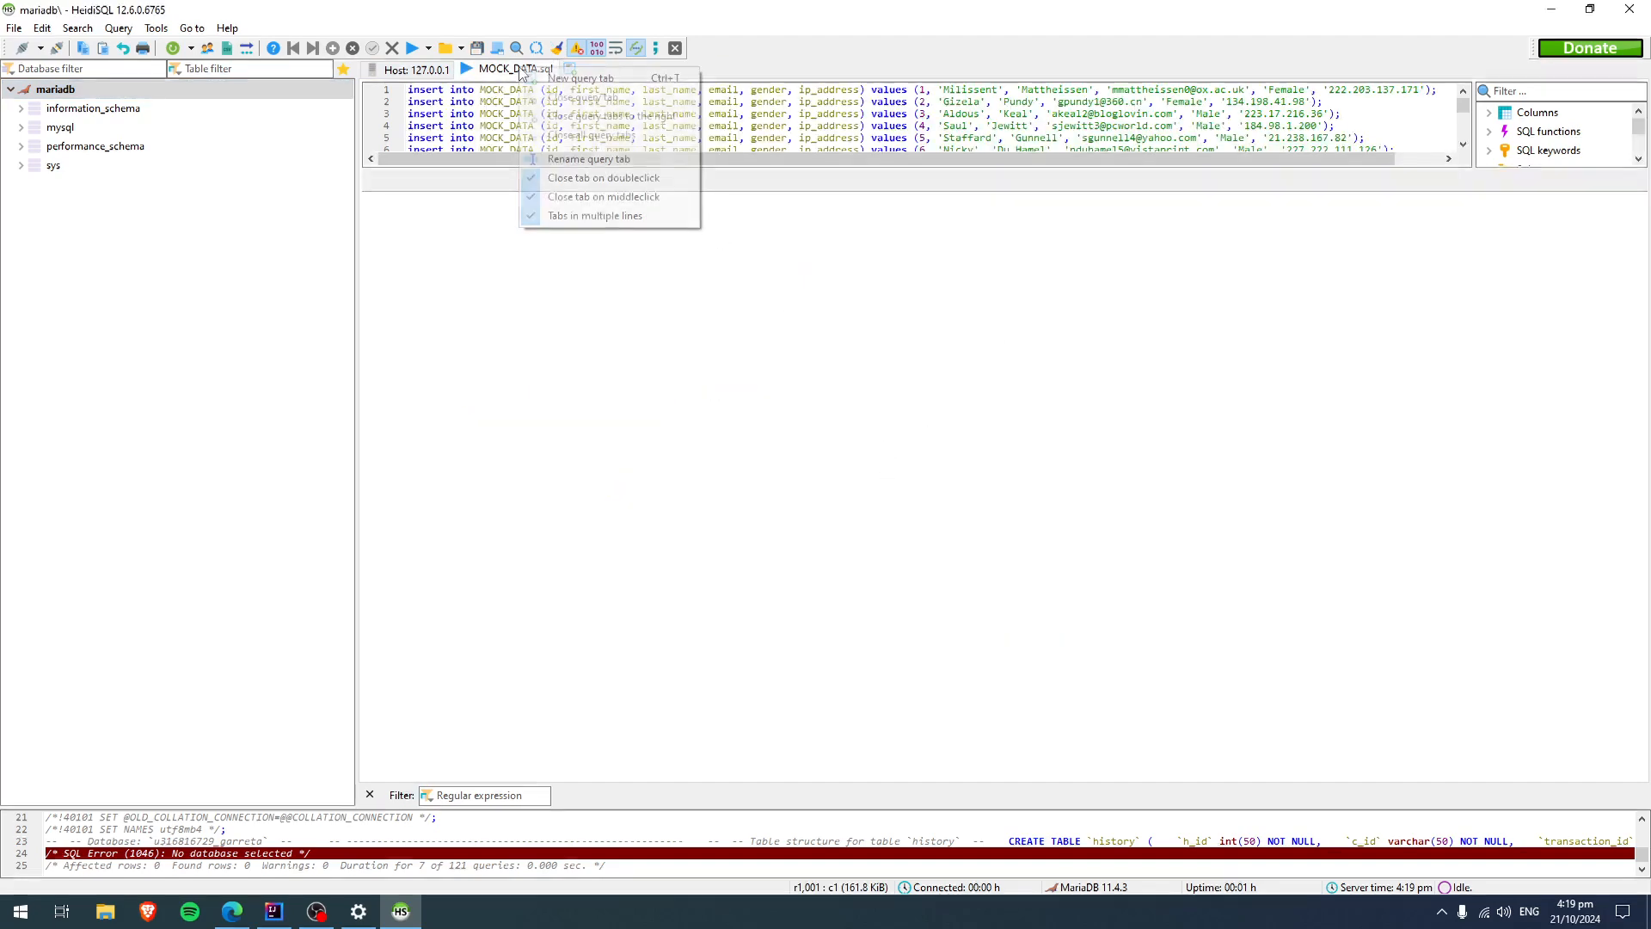
left_click(567, 79)
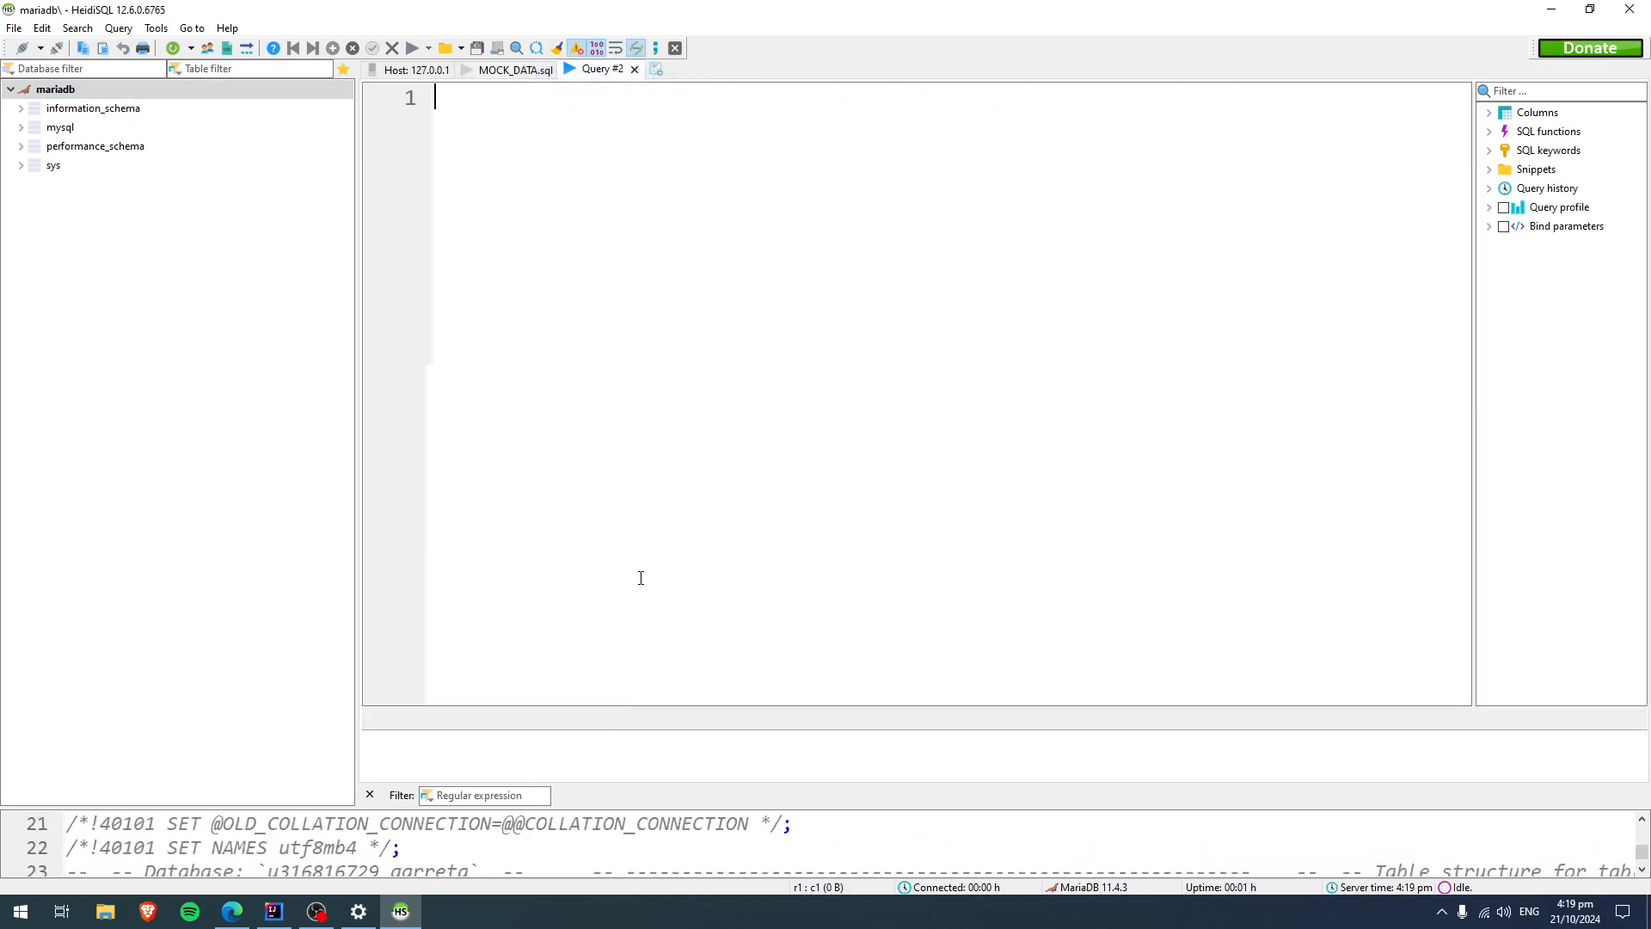
left_click_drag(664, 710, 757, 326)
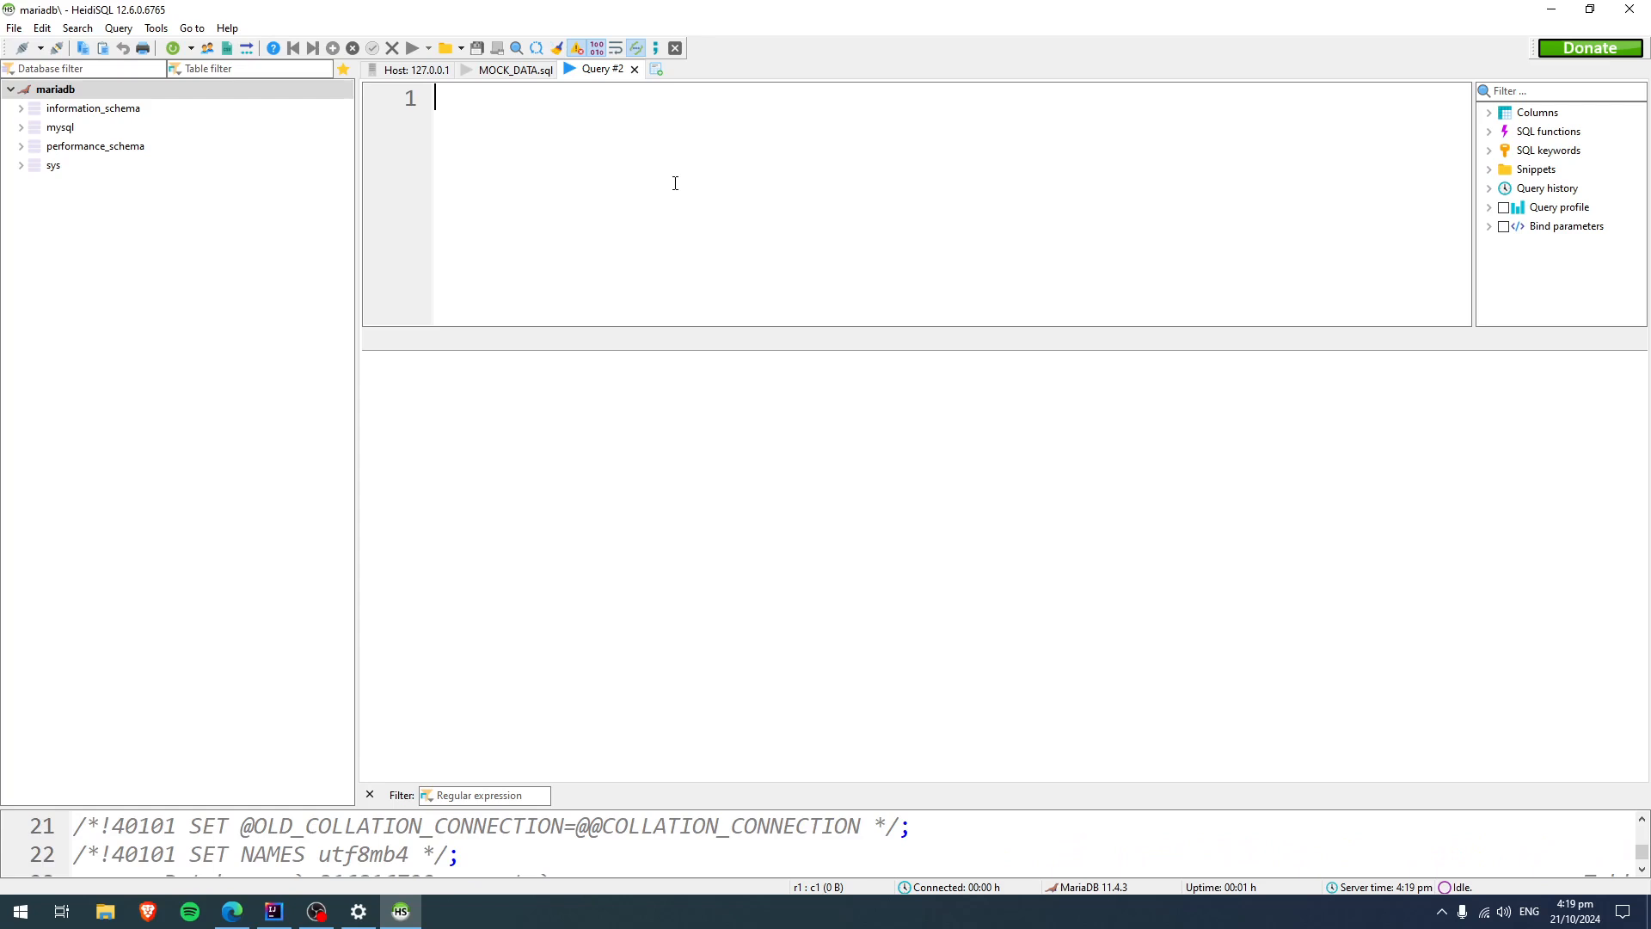
Write the statement CREATE DATABASE fxapp; in the new query.
type("create datab")
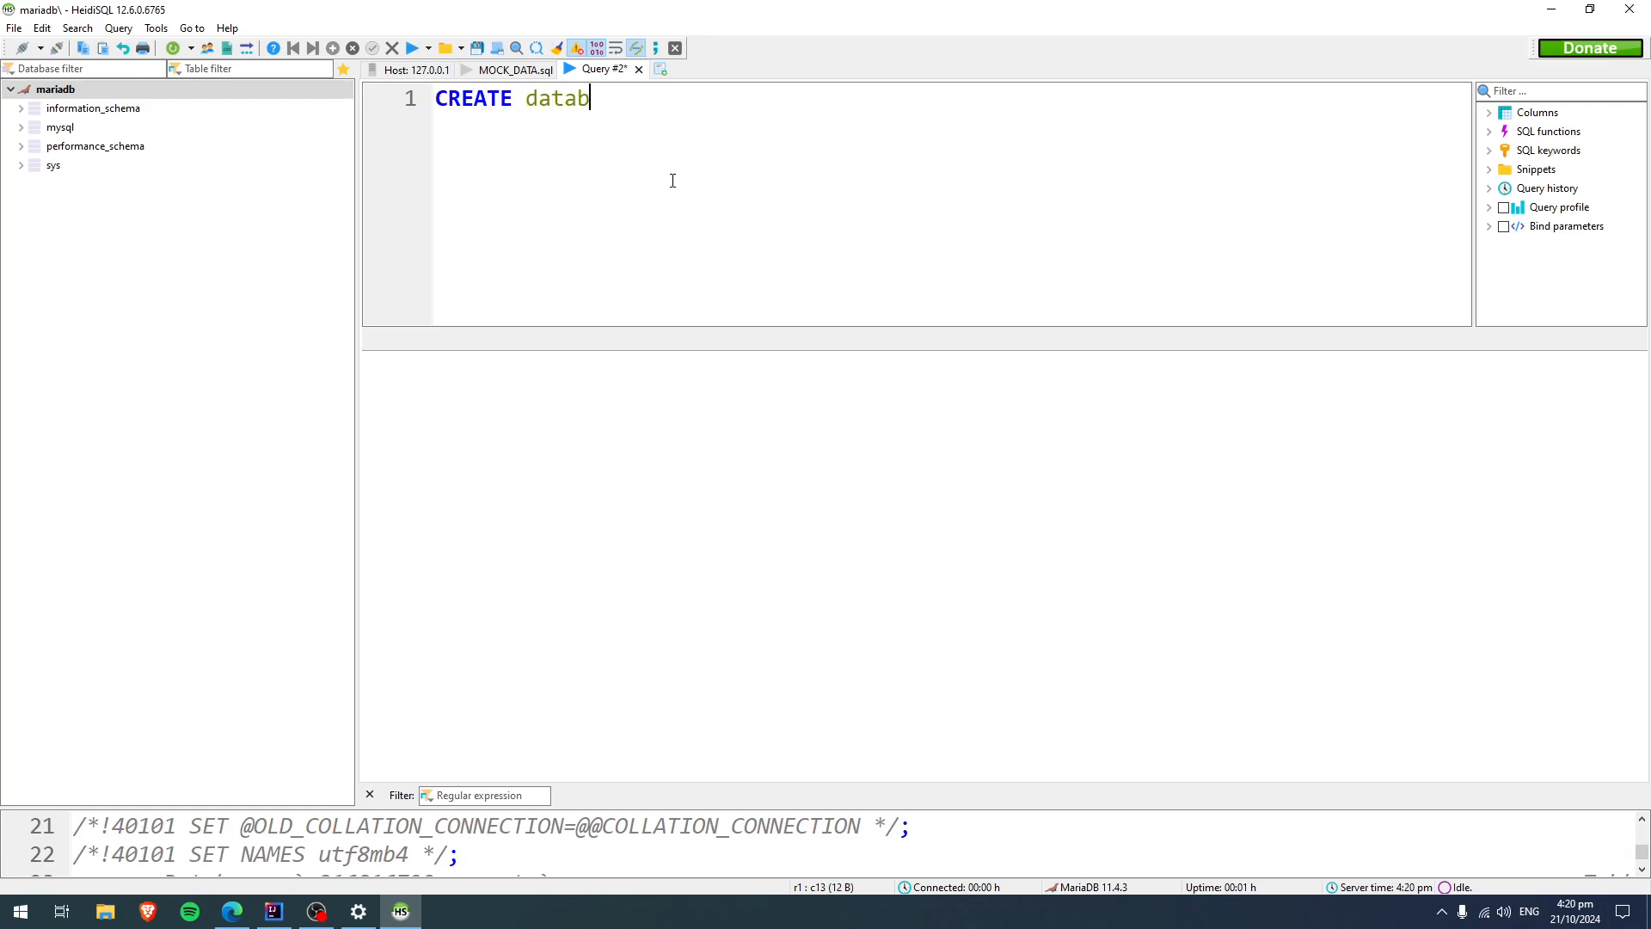
type("ase app")
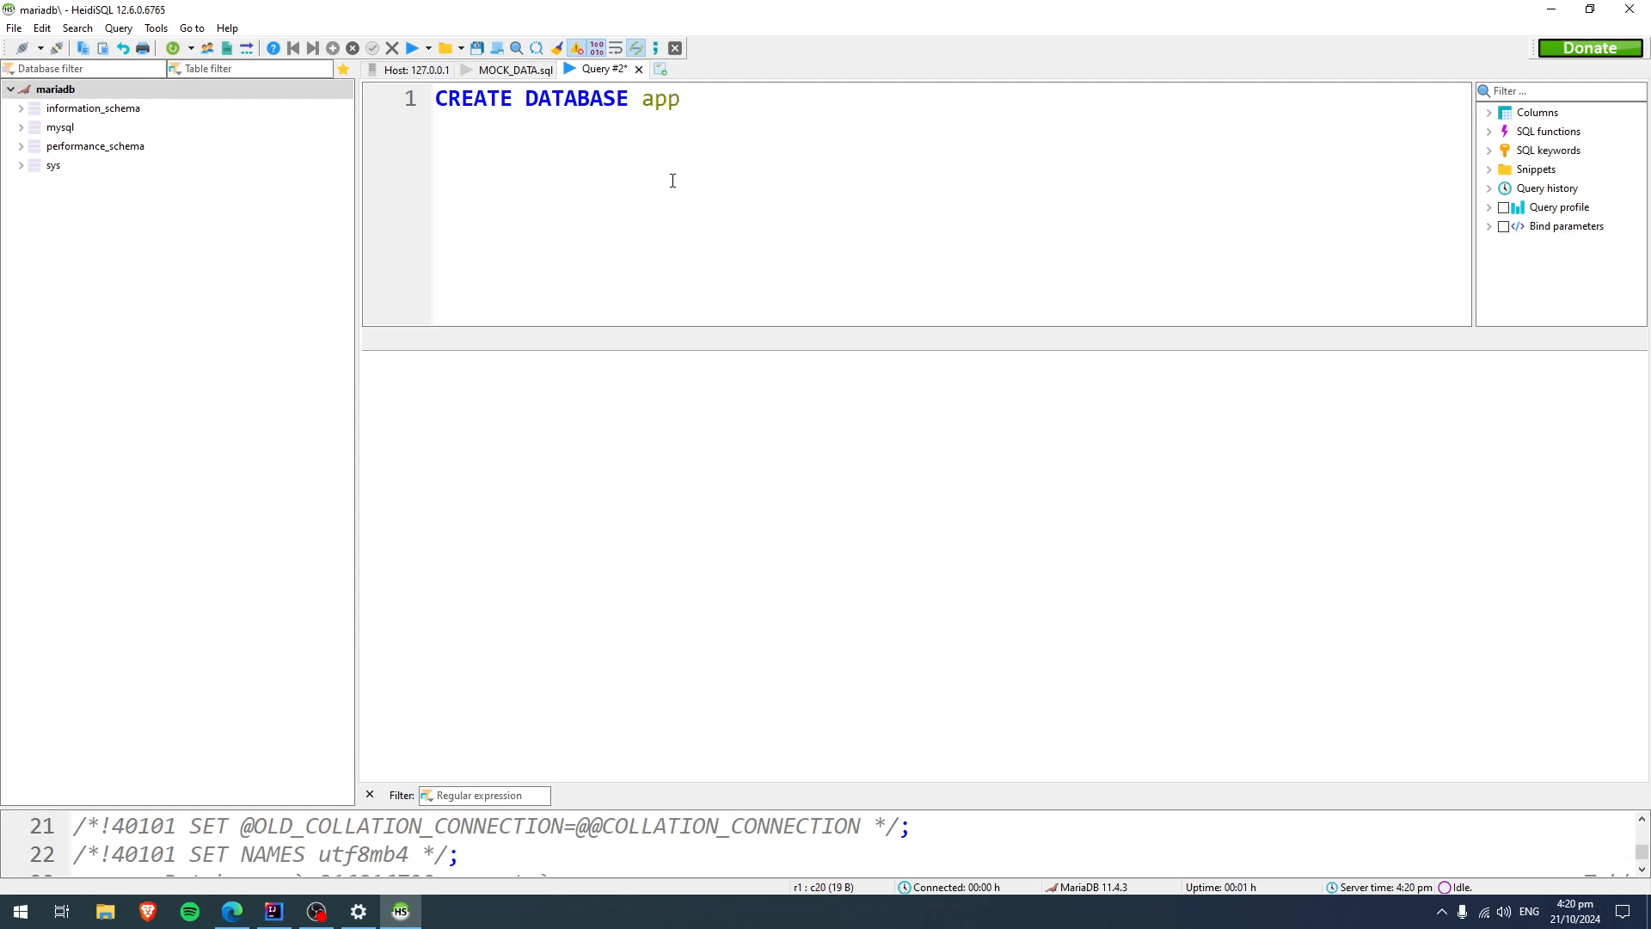
key("BackSpace")
key("BackSpace")
key("BackSpace")
type("fxapp;")
Begin a CREATE USER statement for 'app'@'localhost' below the database statement.
key("Return")
type("create ")
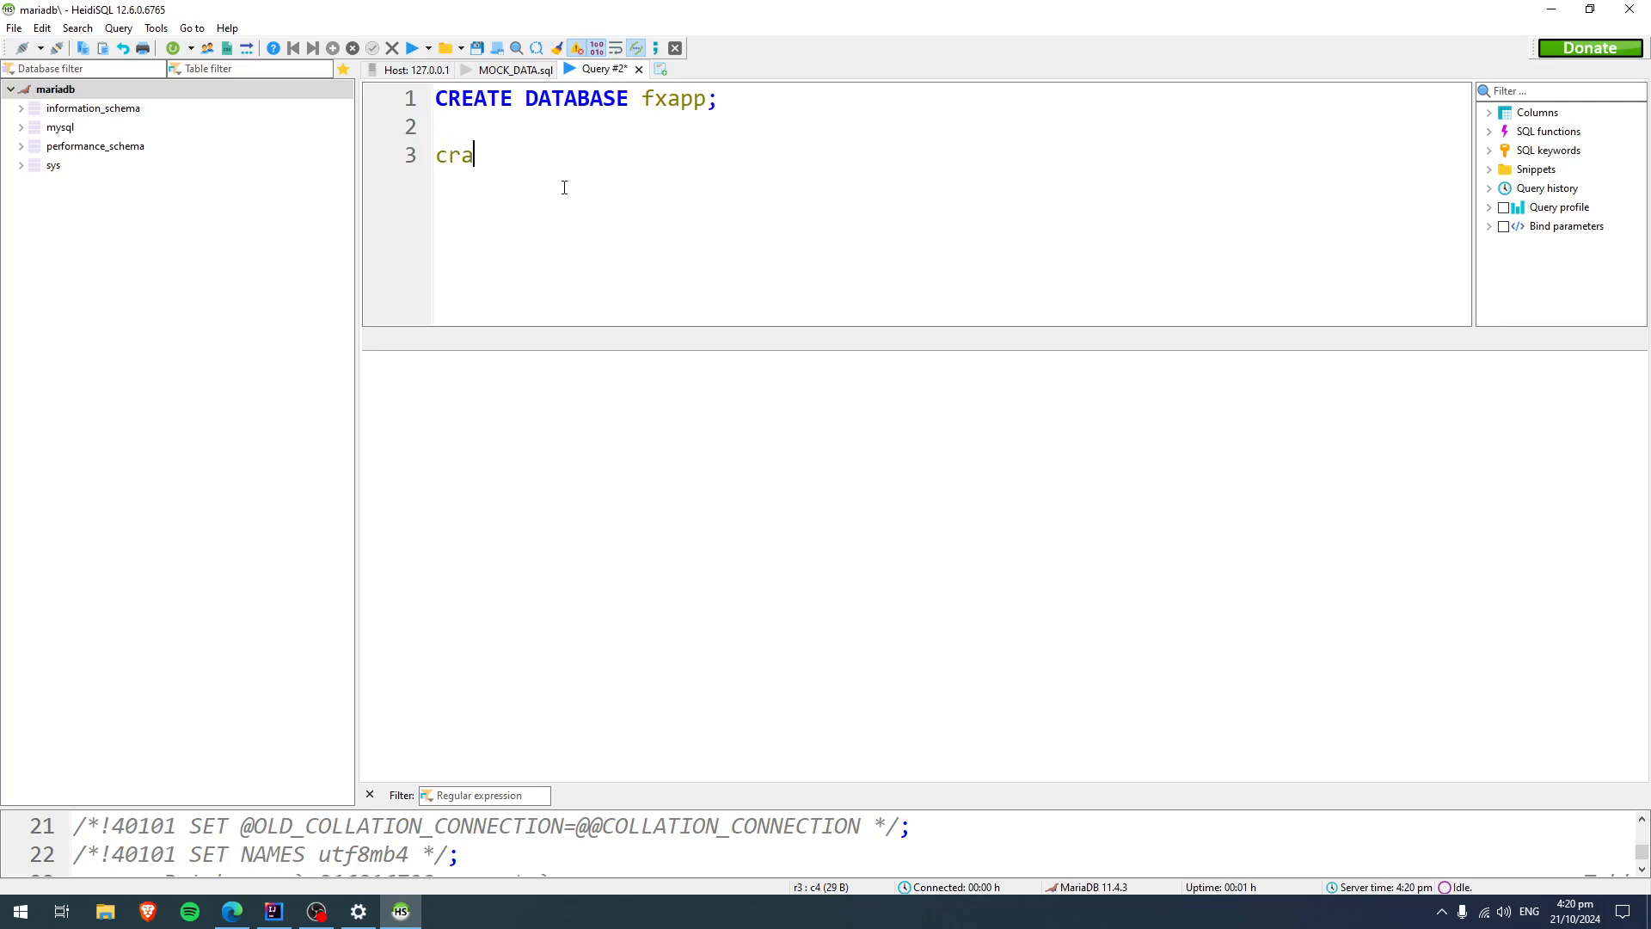
type("user app")
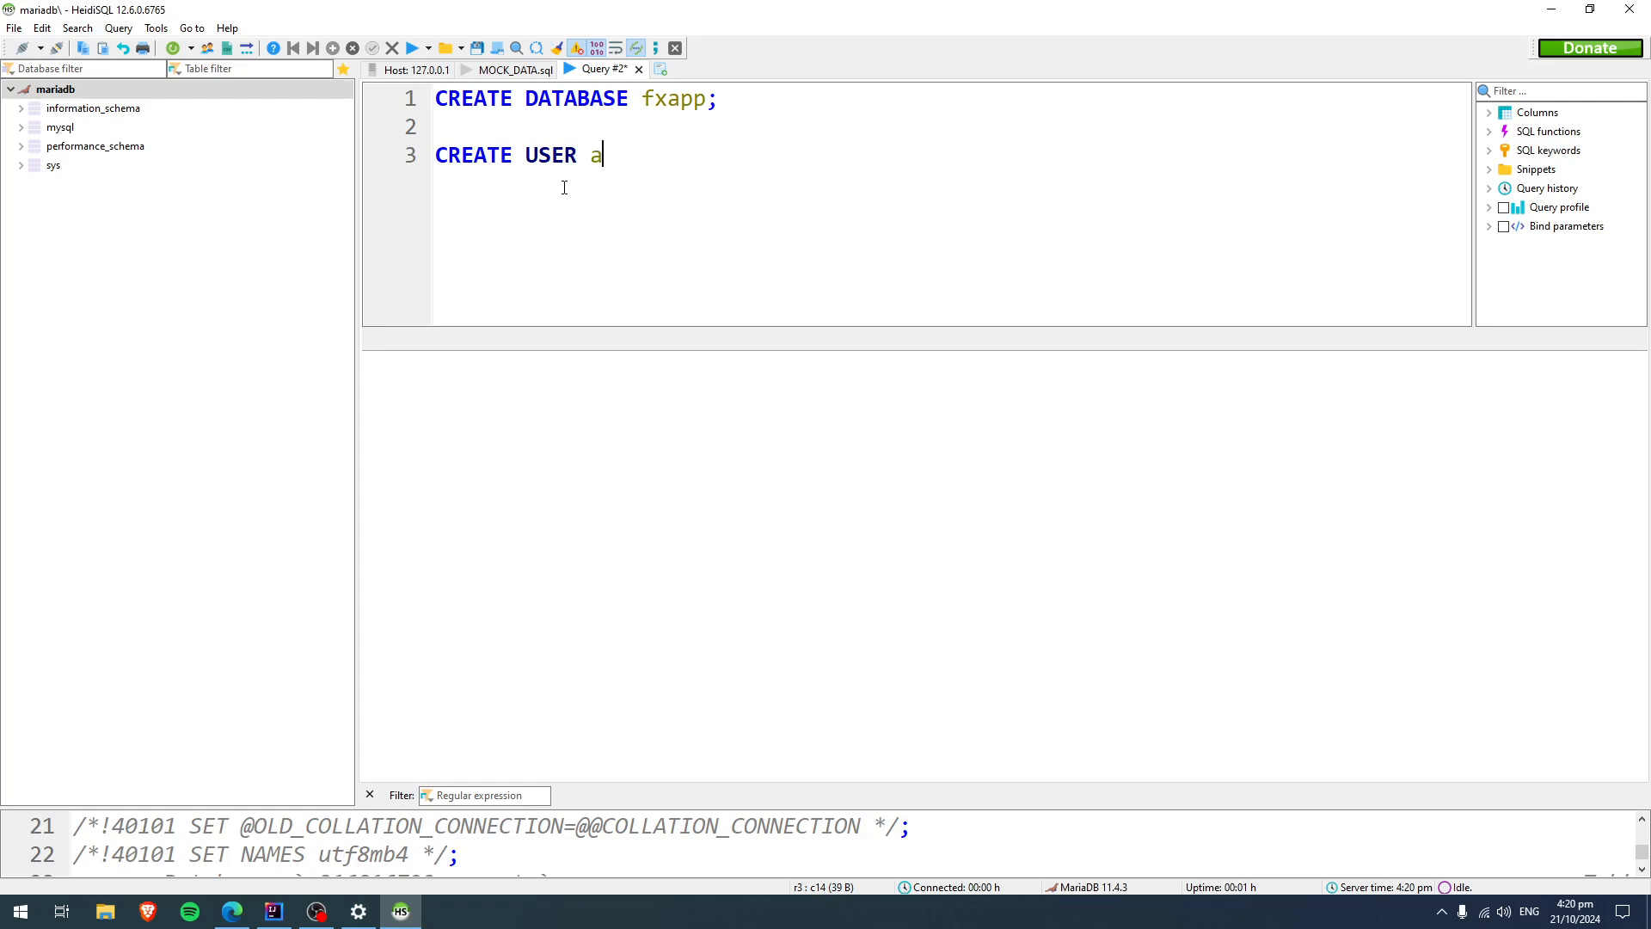
key("BackSpace")
key("BackSpace")
key("BackSpace")
type("a")
key("BackSpace")
type("'app'@'localhost")
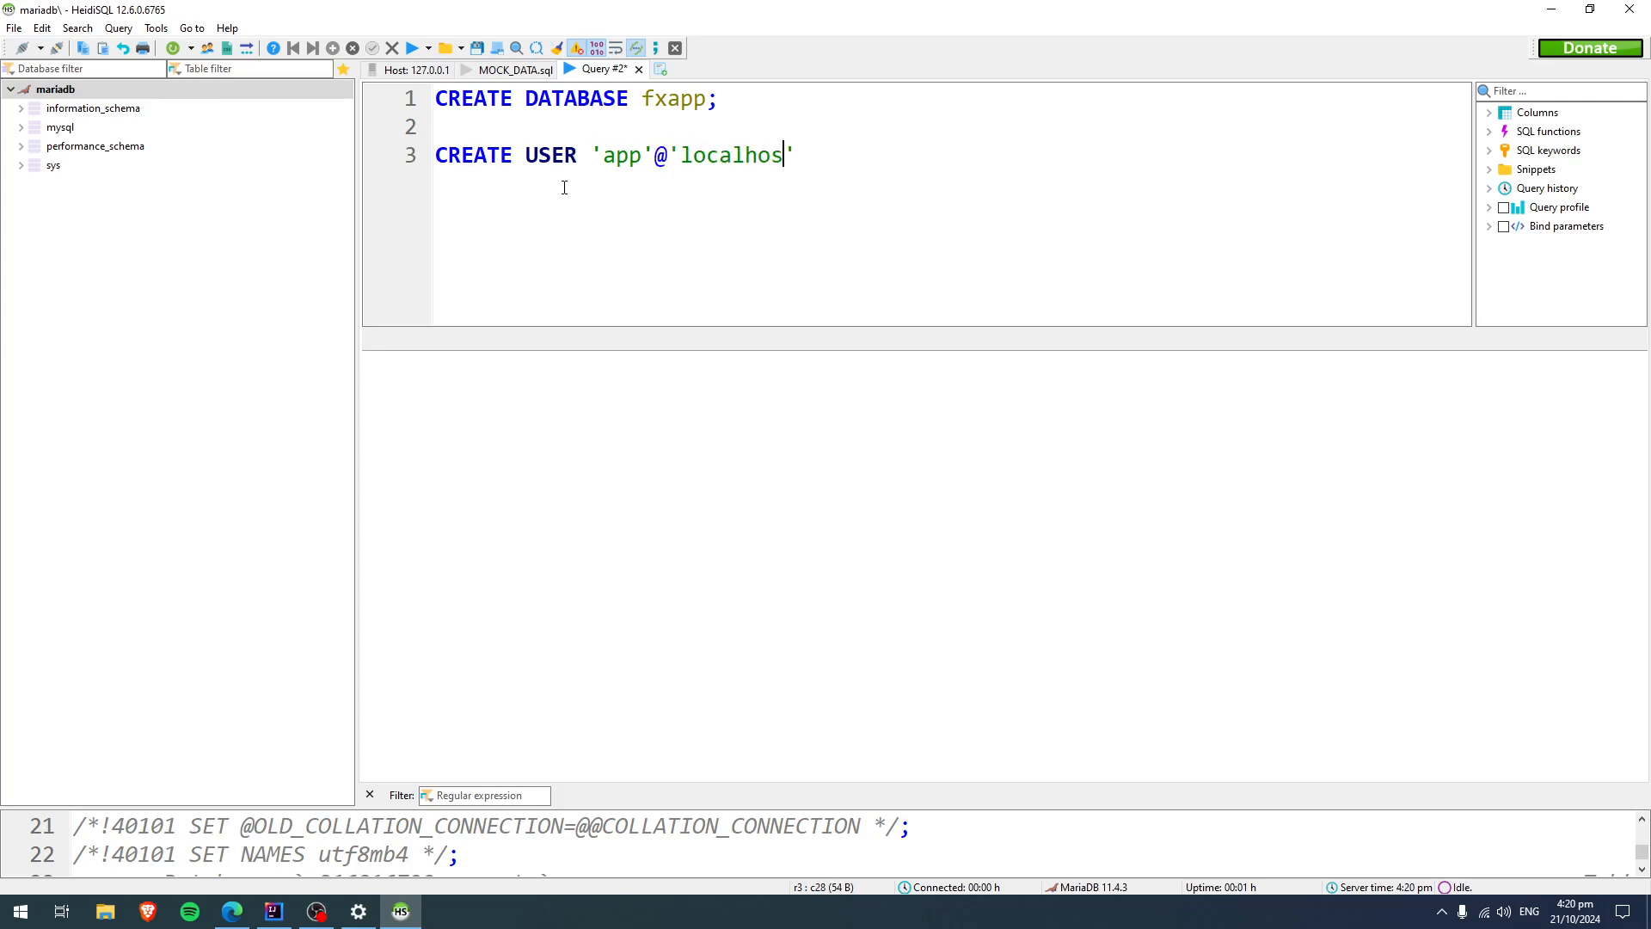
type("' identidfy")
Complete the CREATE USER statement with IDENTIFIED, the new account's quoted password and a semicolon.
key("BackSpace")
key("BackSpace")
key("BackSpace")
type("fied ")
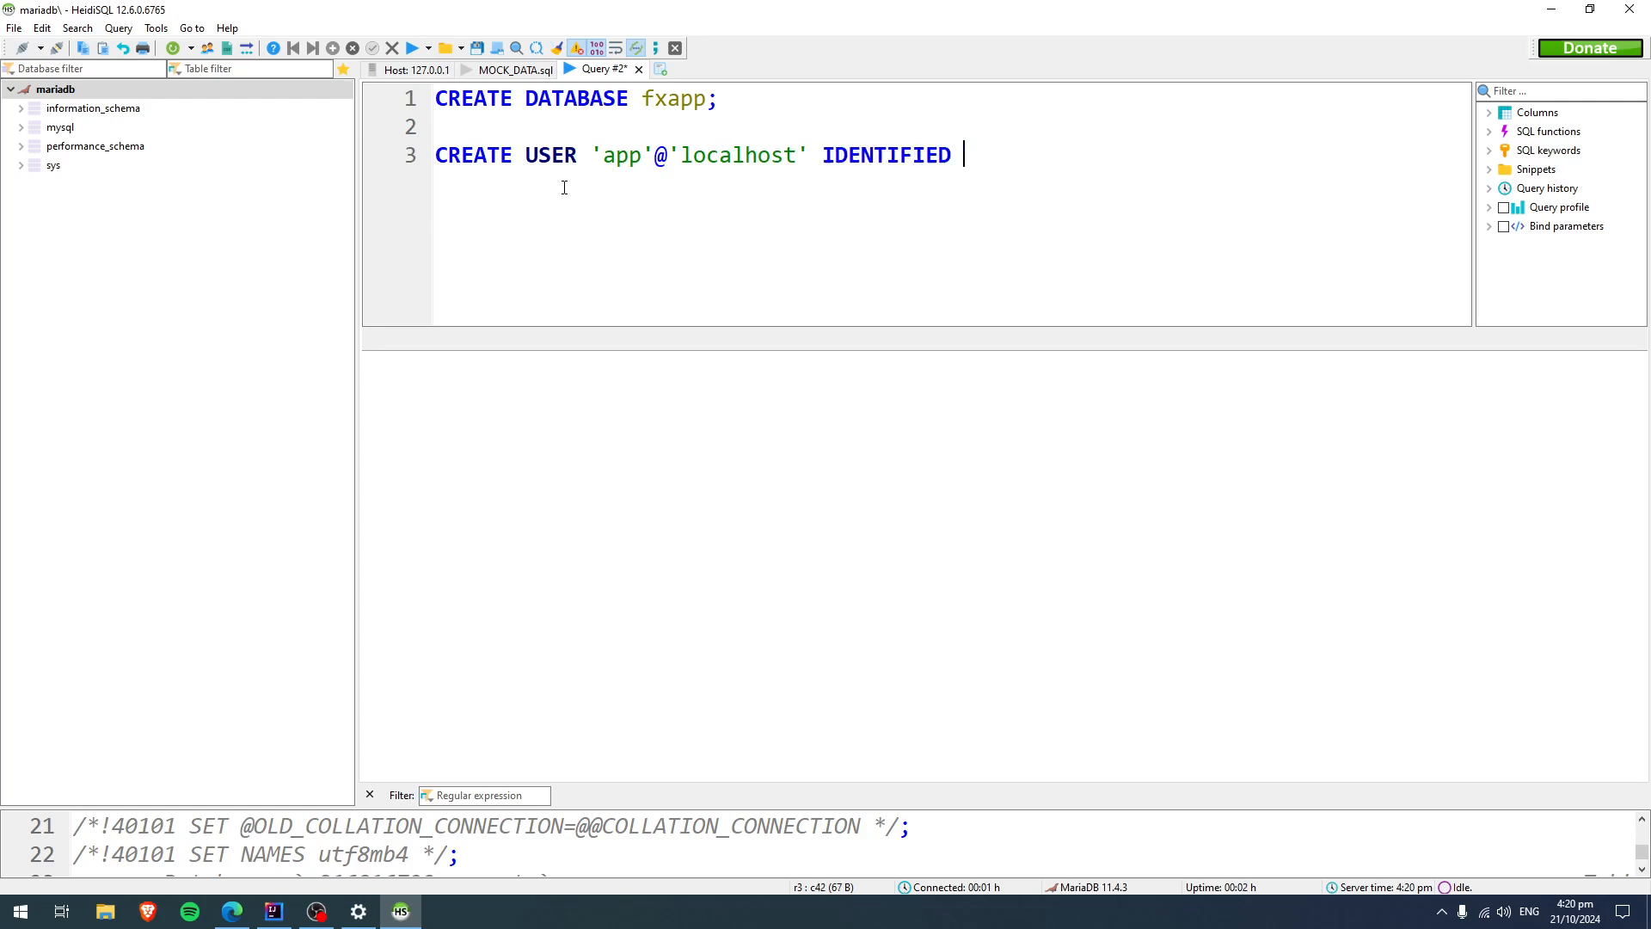
type("'1234';")
Begin a GRANT ALL PRIVILEGES ON statement two lines below the CREATE USER statement.
key("Return")
key("Return")
type("c")
key("BackSpace")
type("gran")
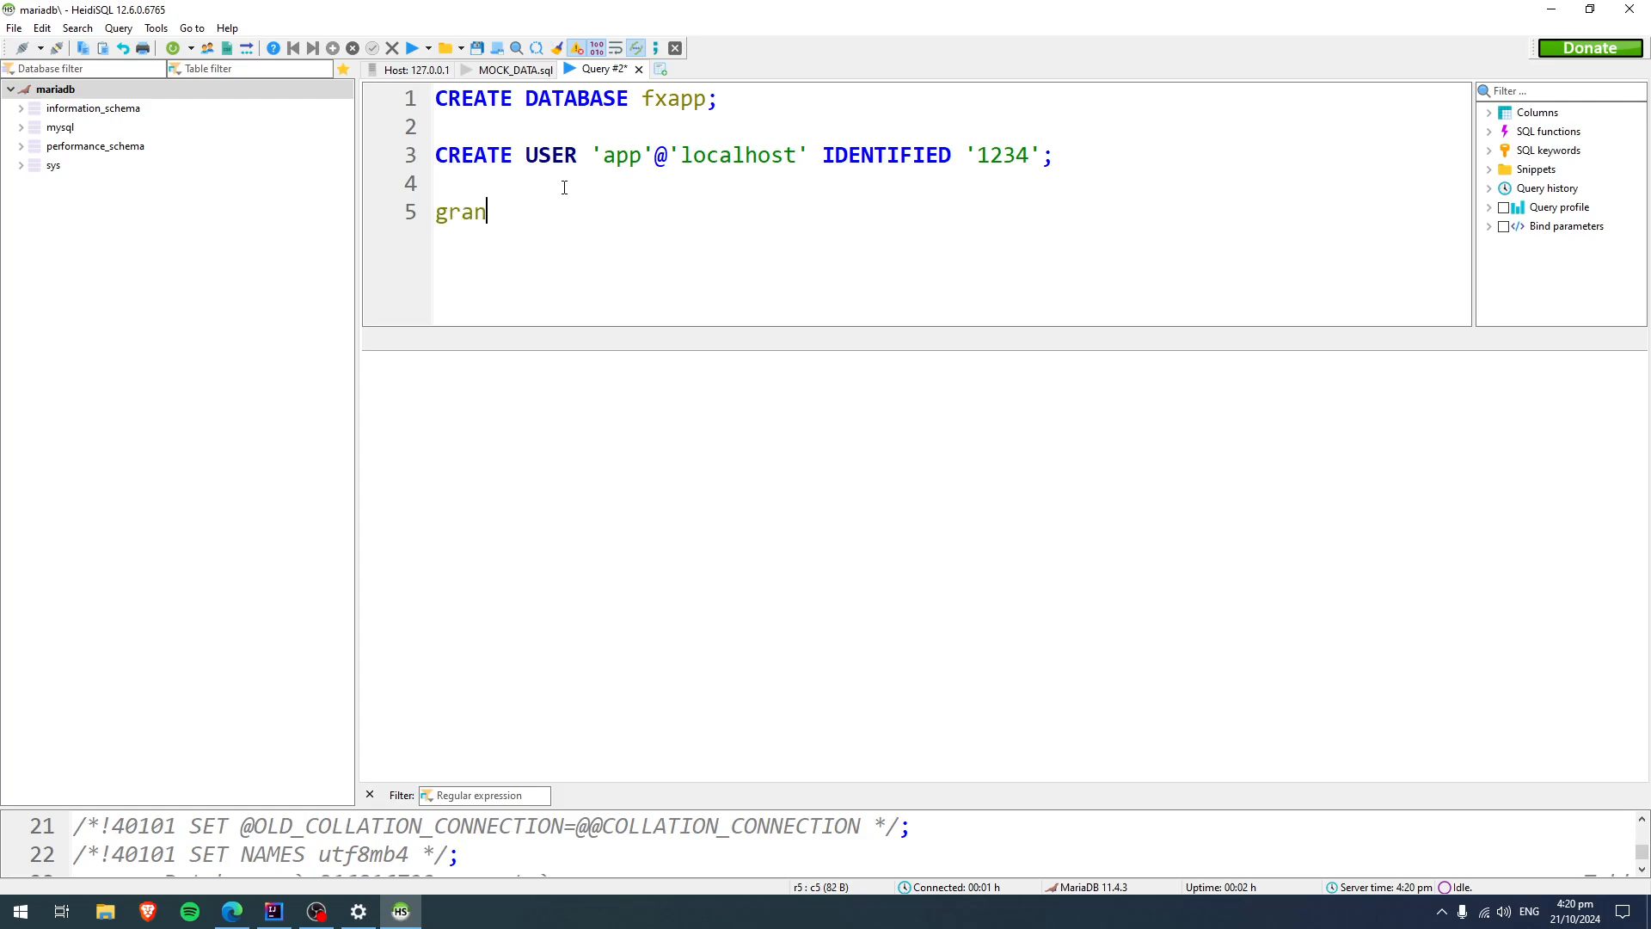
type("t all privi")
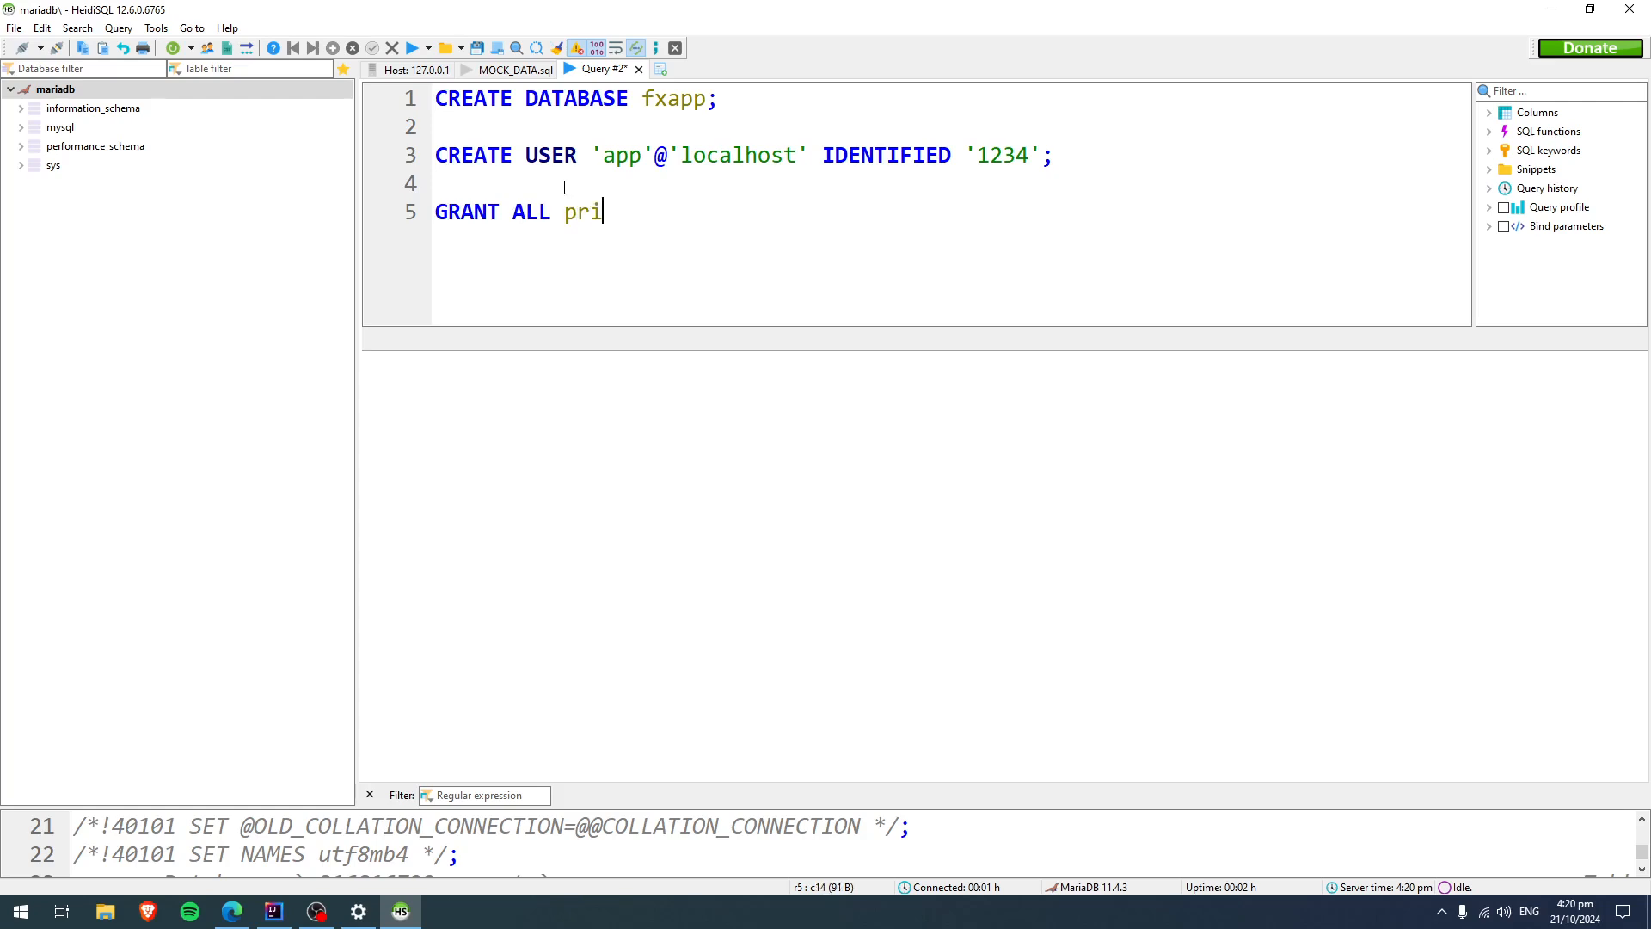
type("leges to")
key("BackSpace")
key("BackSpace")
type("on ")
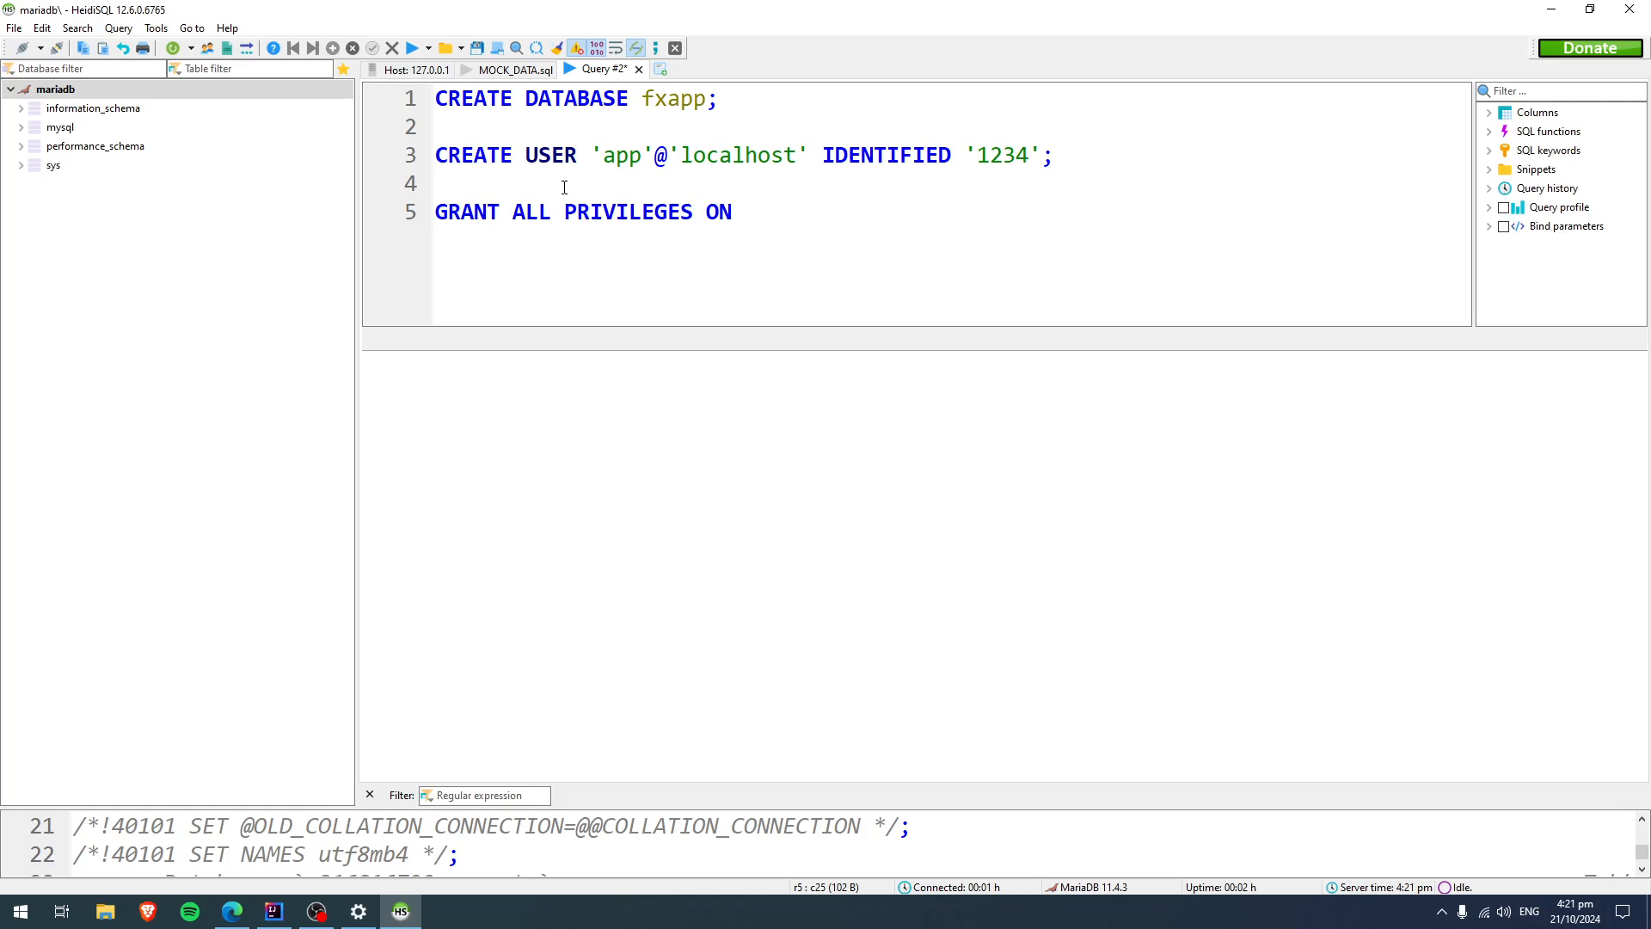
type("'fxap")
Specify fxapp.* as the scope of the GRANT statement.
key("BackSpace")
key("BackSpace")
key("BackSpace")
key("BackSpace")
type("fx")
type("app.*")
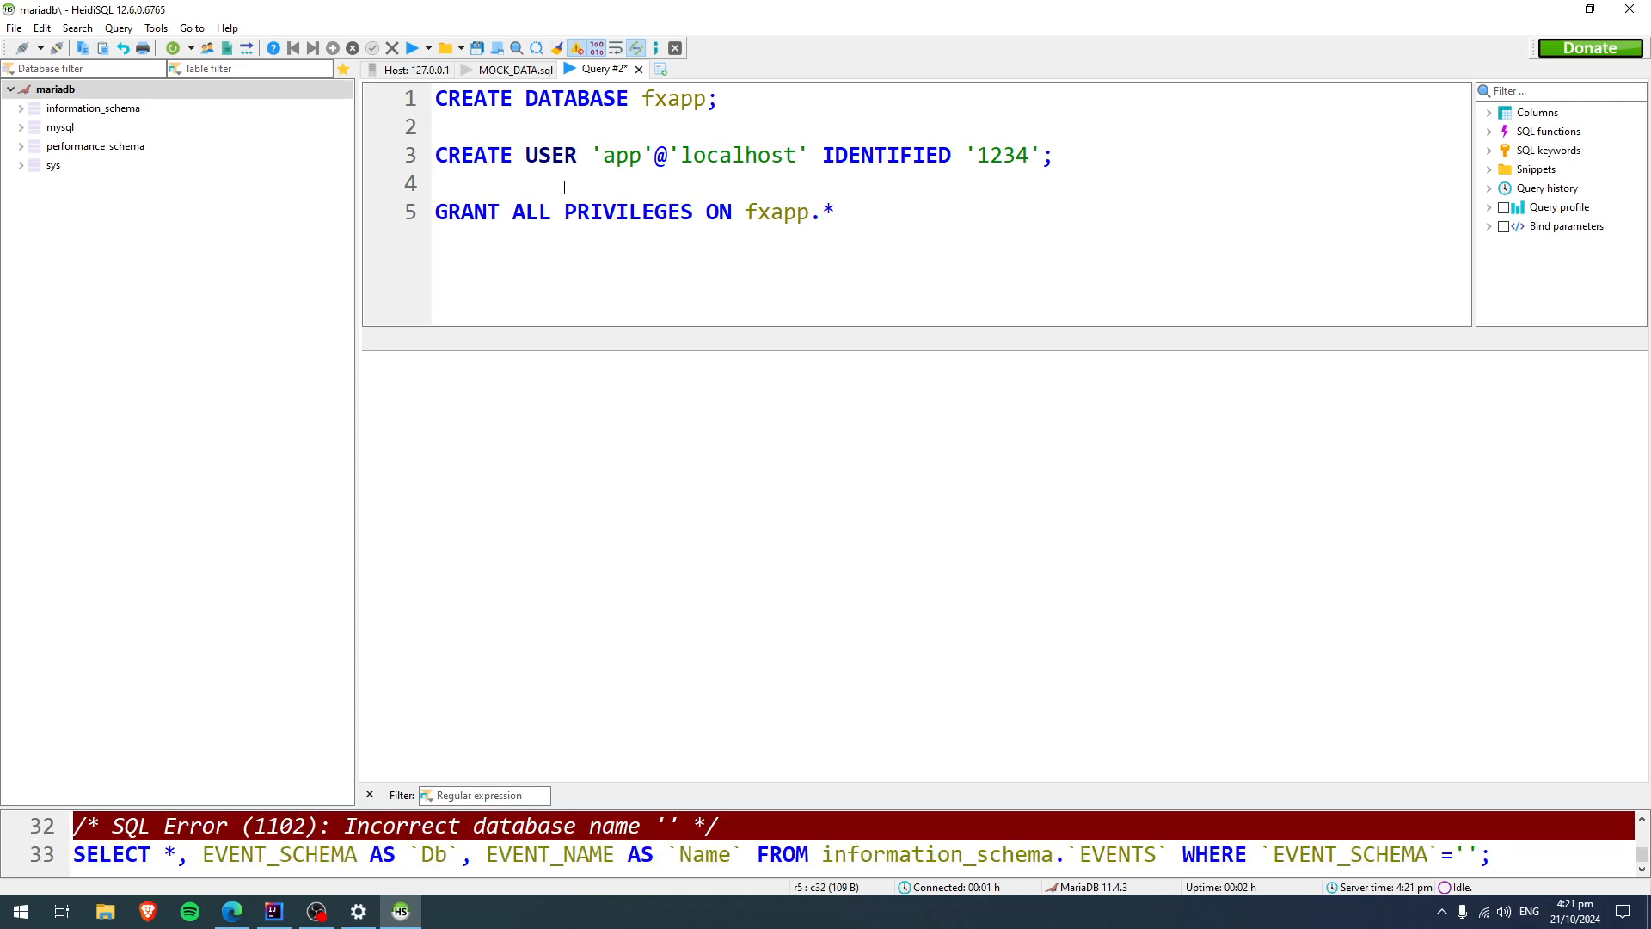
type(" to")
Finish the GRANT statement with TO 'app'@'localhost' and a closing semicolon.
left_click(724, 126)
left_click(718, 98)
type("''")
type("app")
type("@")
type("'localhost")
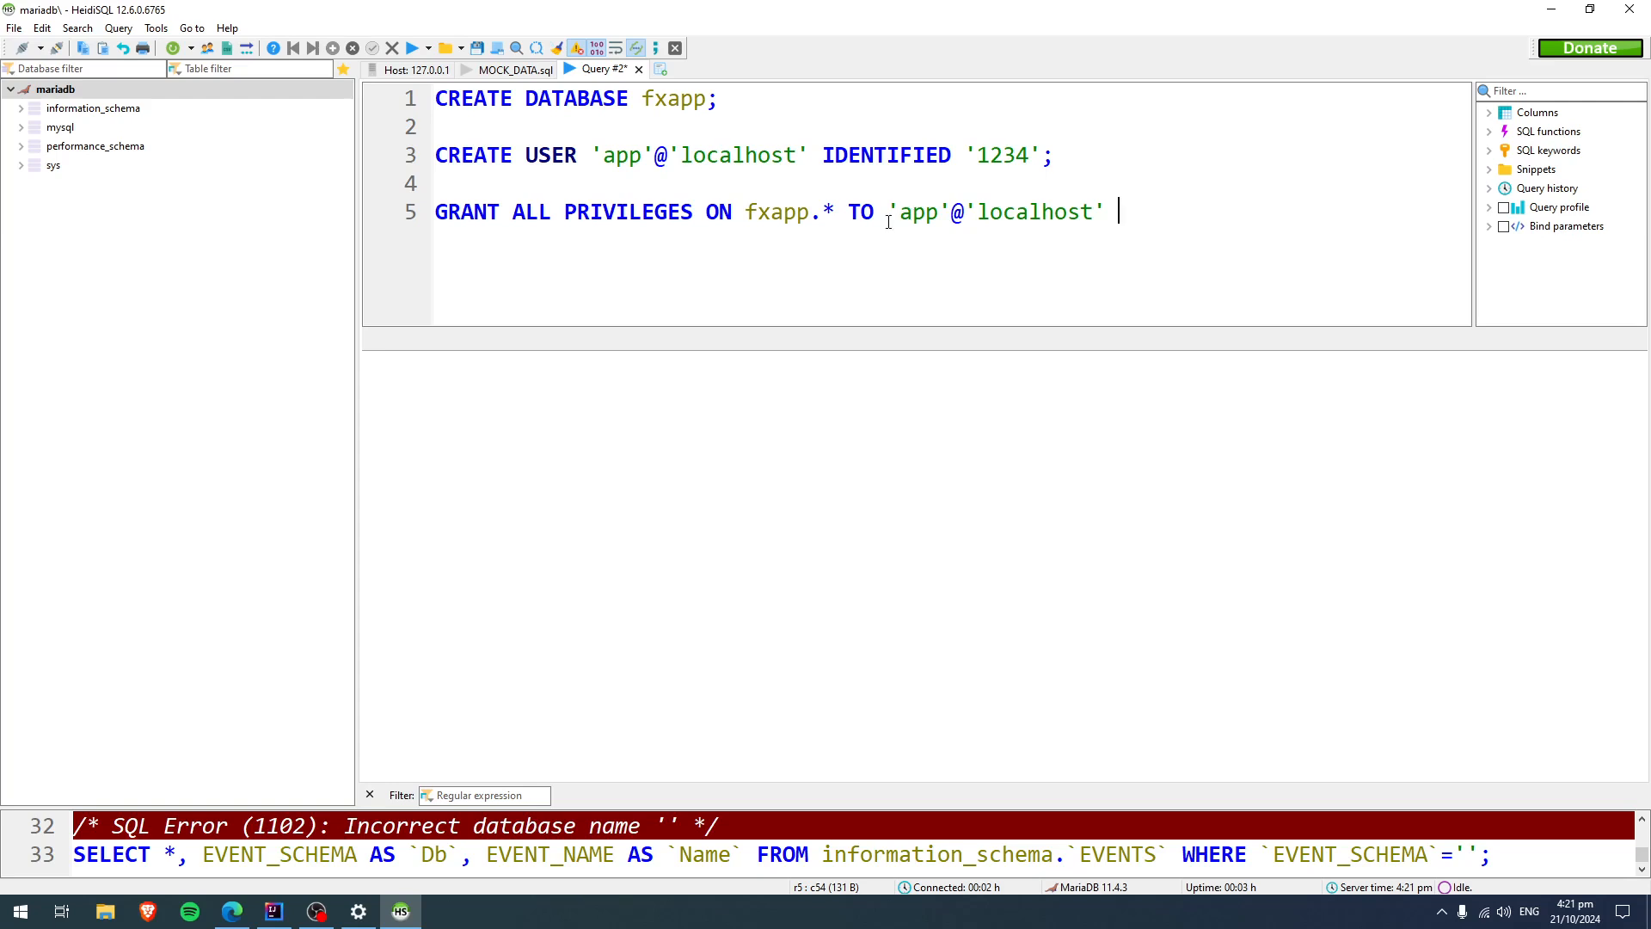
left_click(1107, 208)
Add the statement FLUSH priveleges; two lines below the GRANT statement.
key("Return")
key("Return")
type("flush priveleges;")
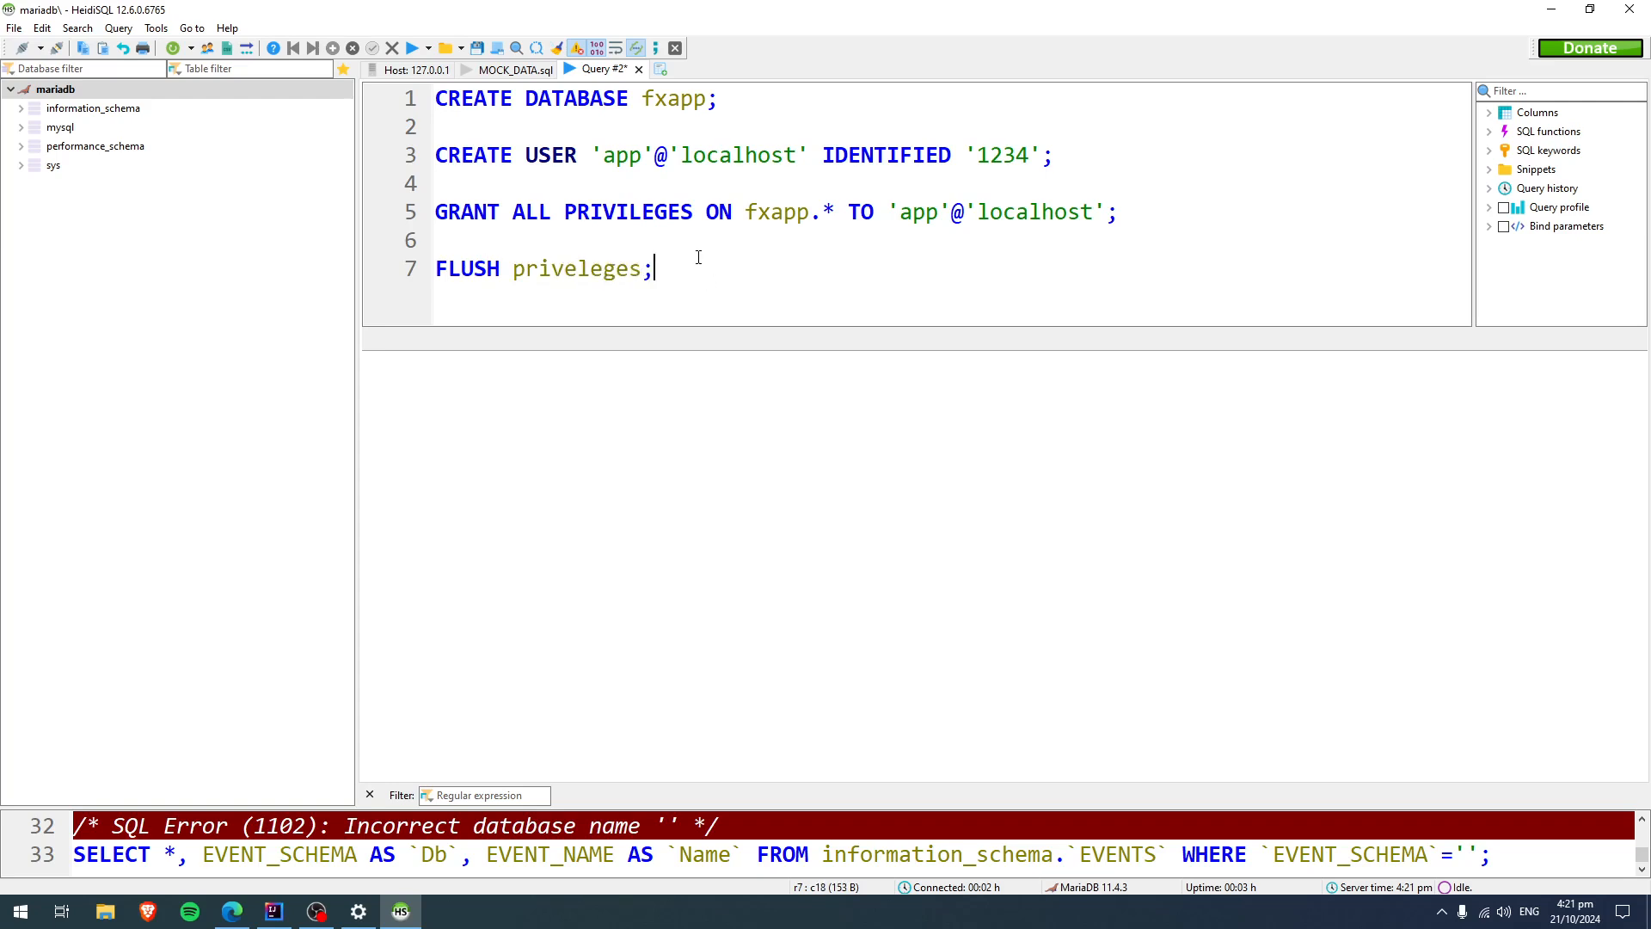
Run all statements of the query and dismiss the resulting dialog.
left_click(429, 49)
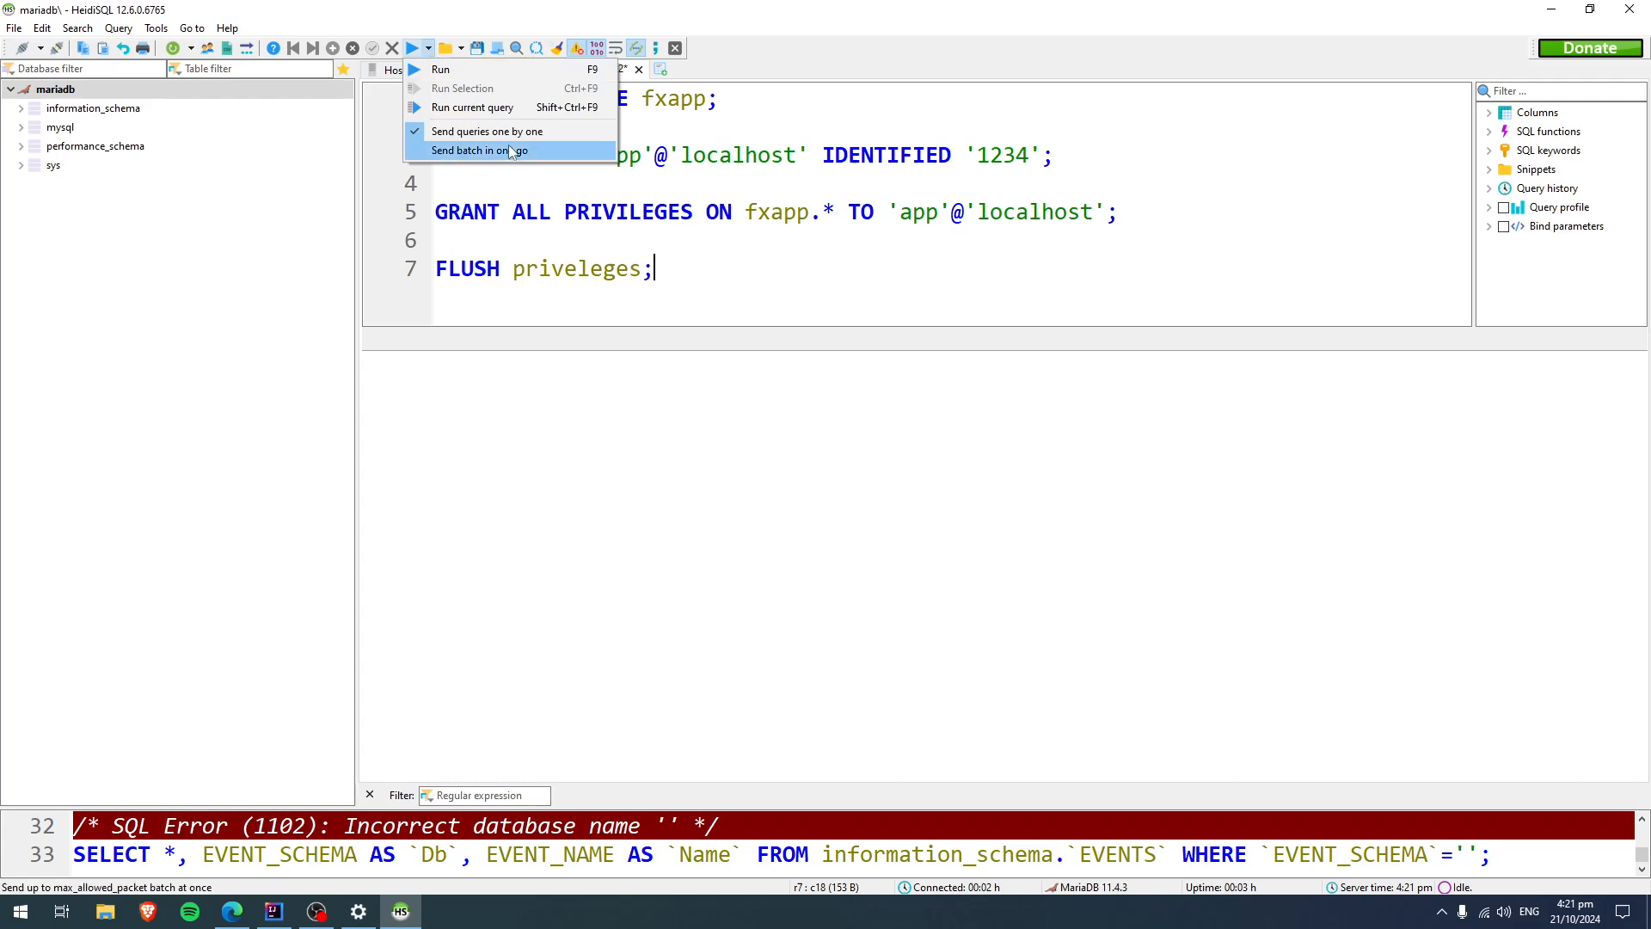
left_click(508, 75)
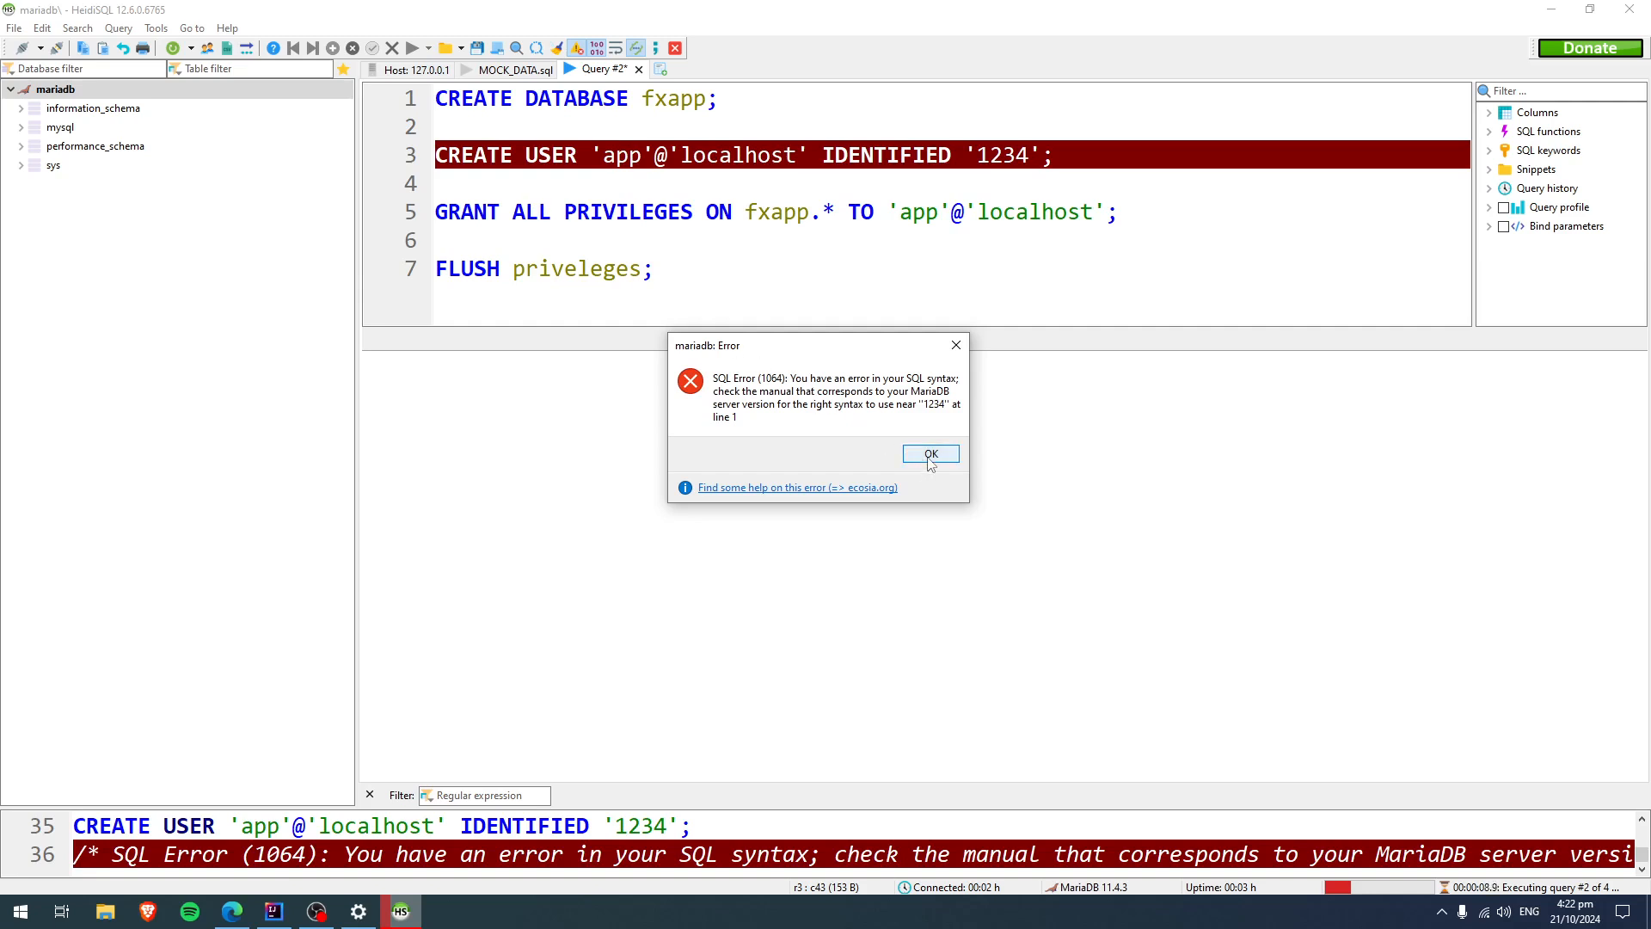
left_click(930, 453)
Insert the missing BY keyword between IDENTIFIED and the password in the CREATE USER statement.
left_click(962, 158)
type("BY")
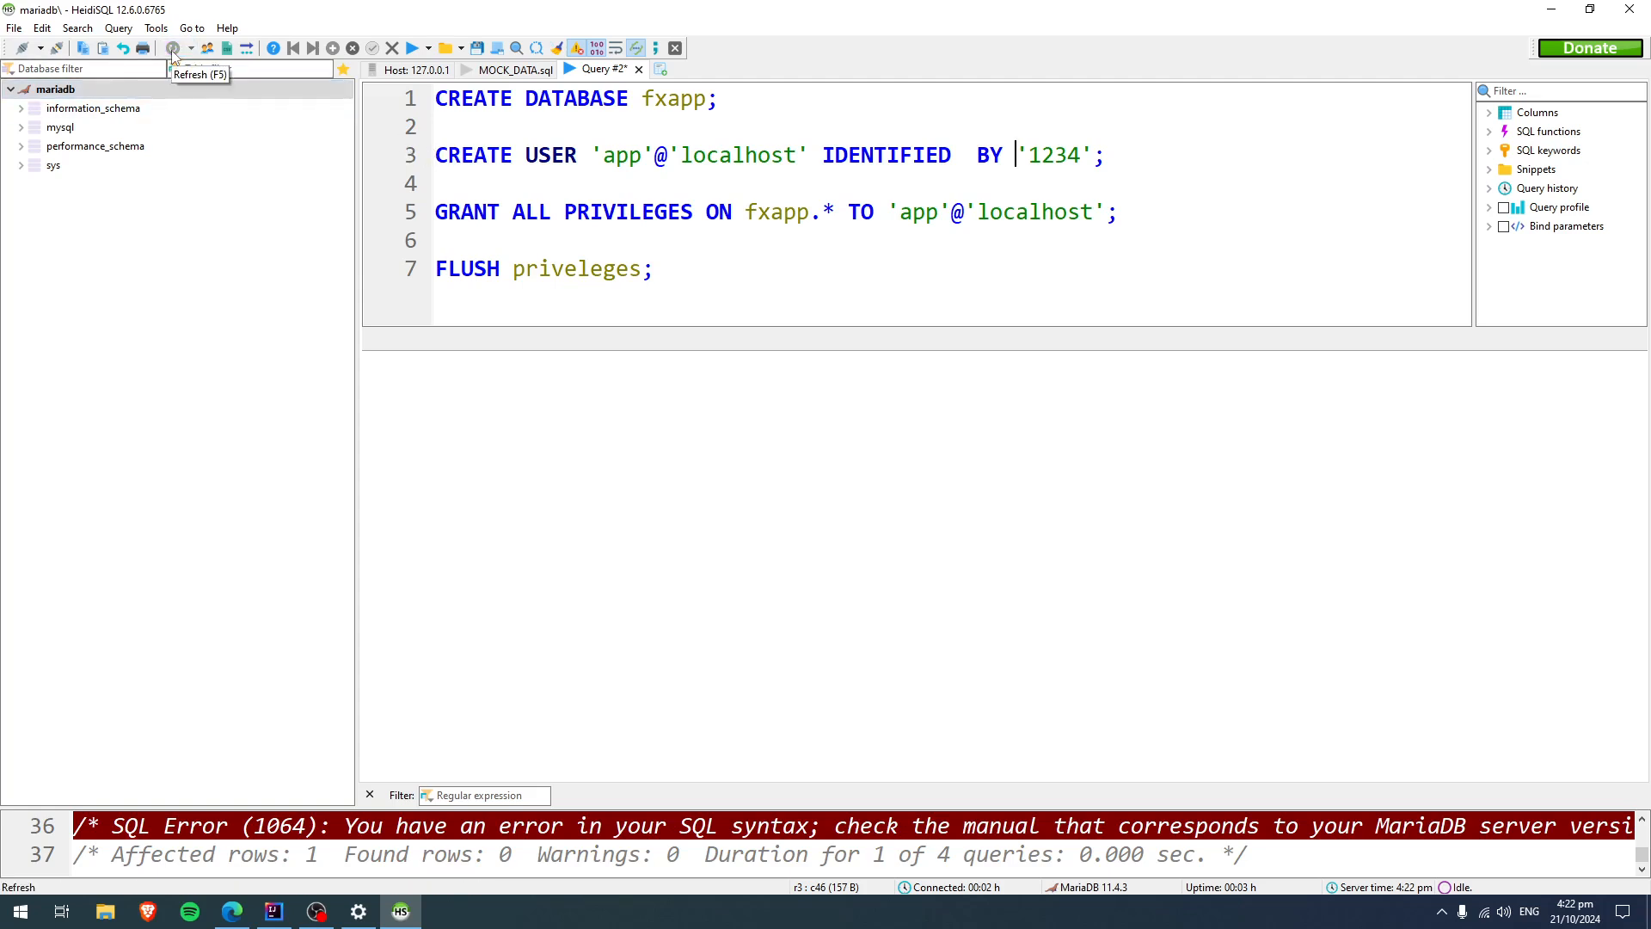
left_click(576, 104)
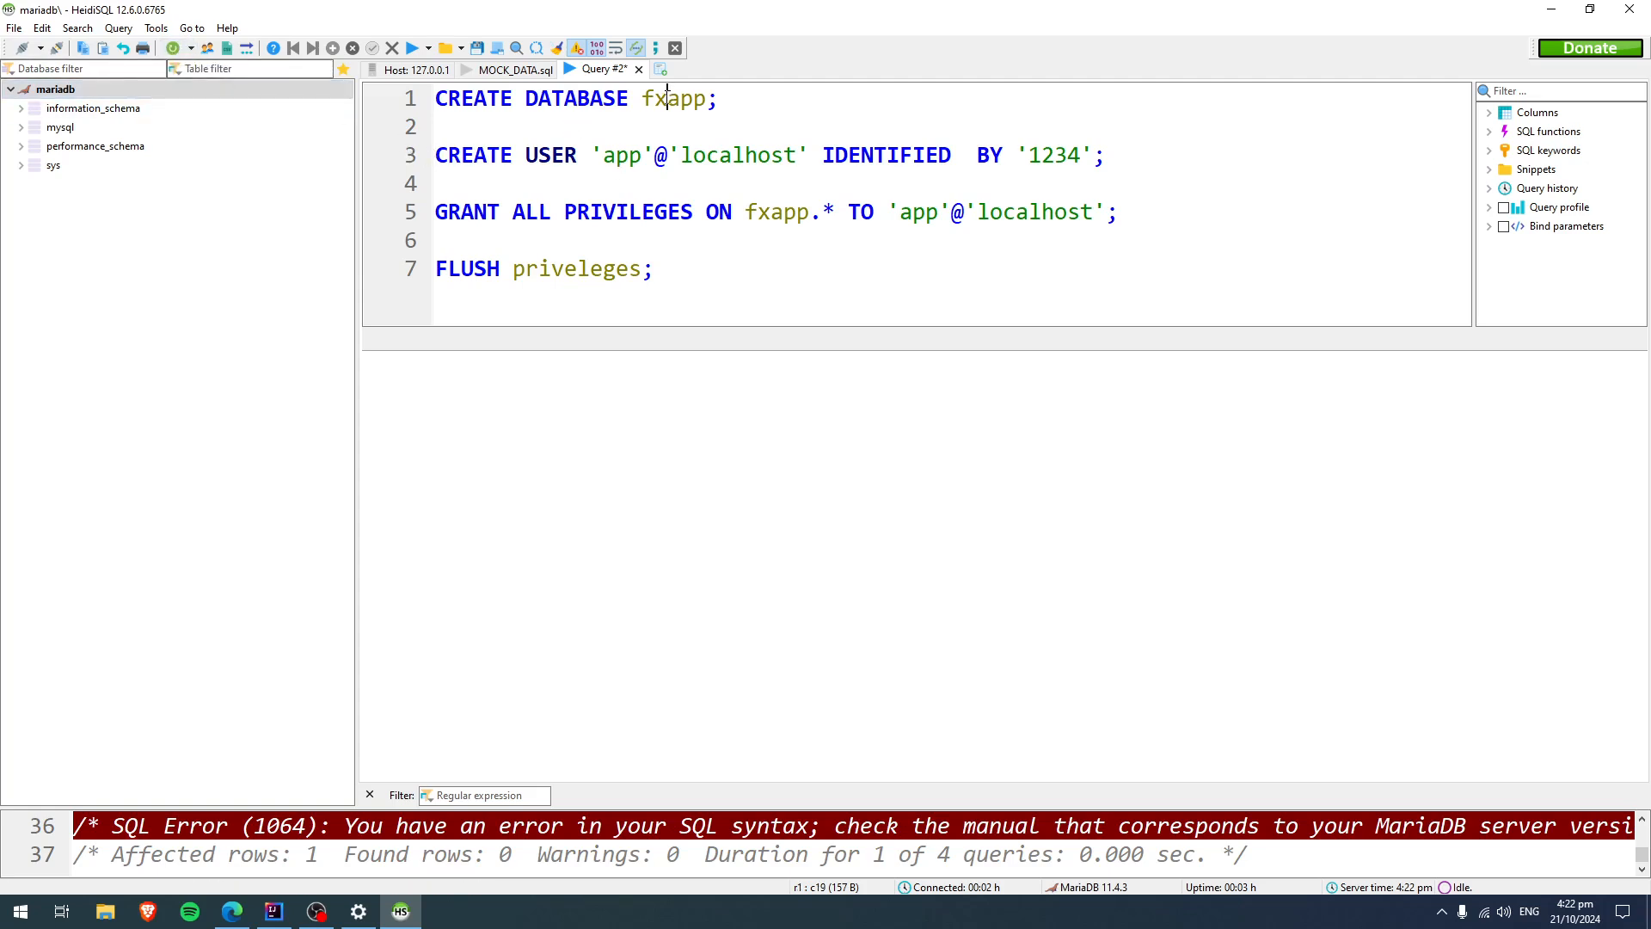
Refresh the mariadb session's database list and select the fxapp database.
right_click(57, 214)
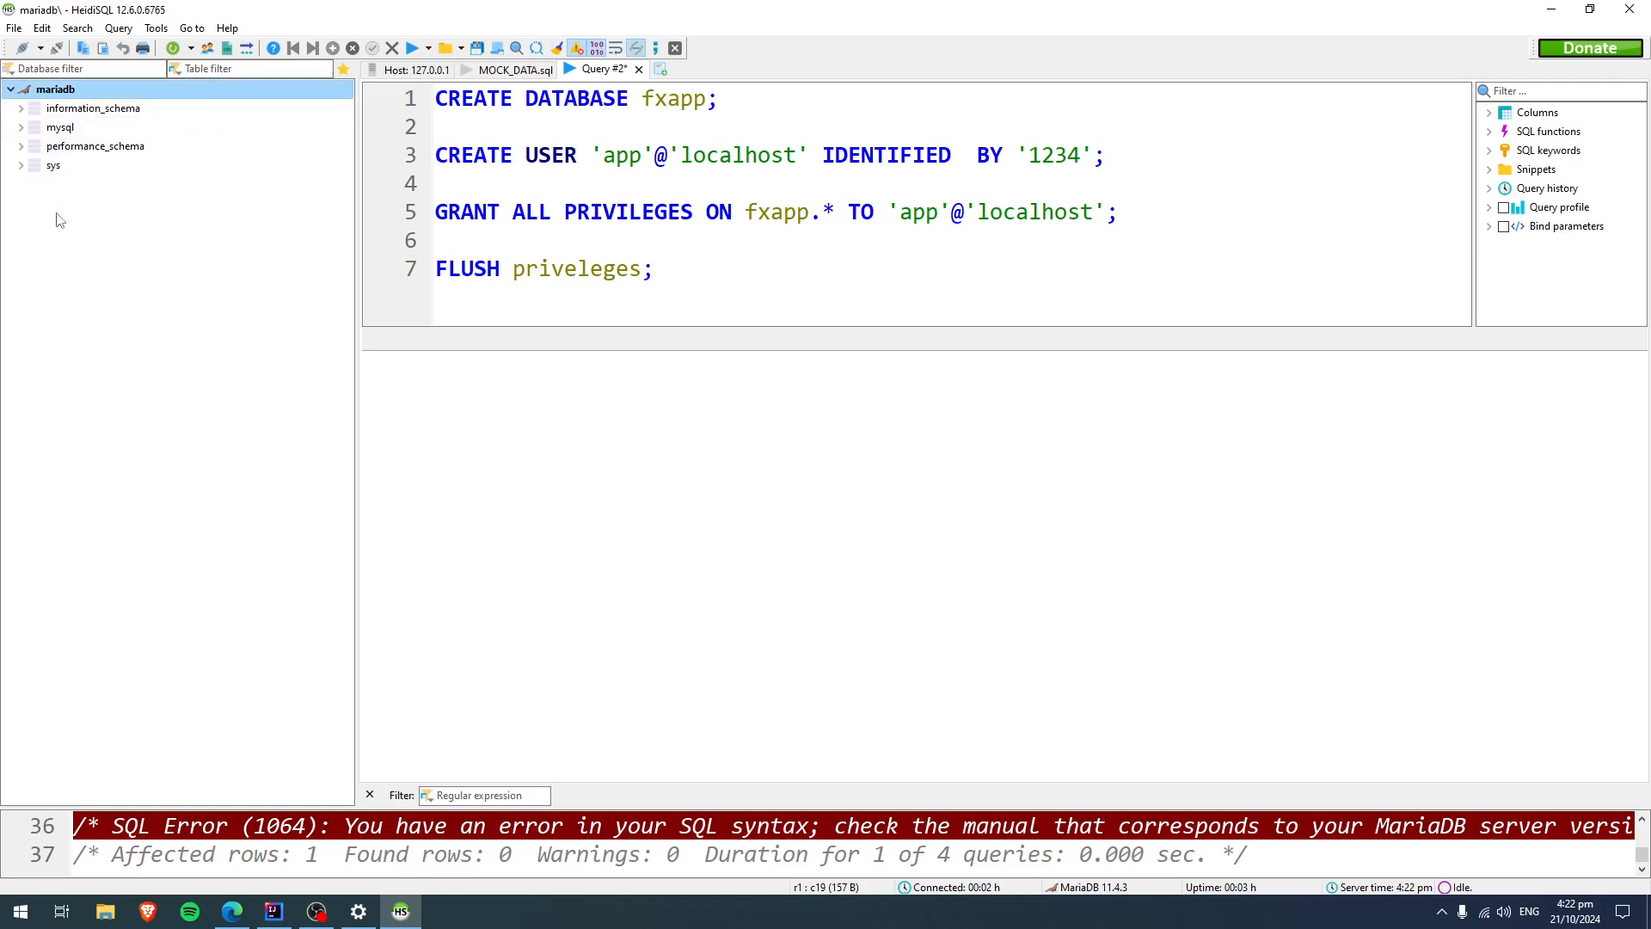
left_click(101, 498)
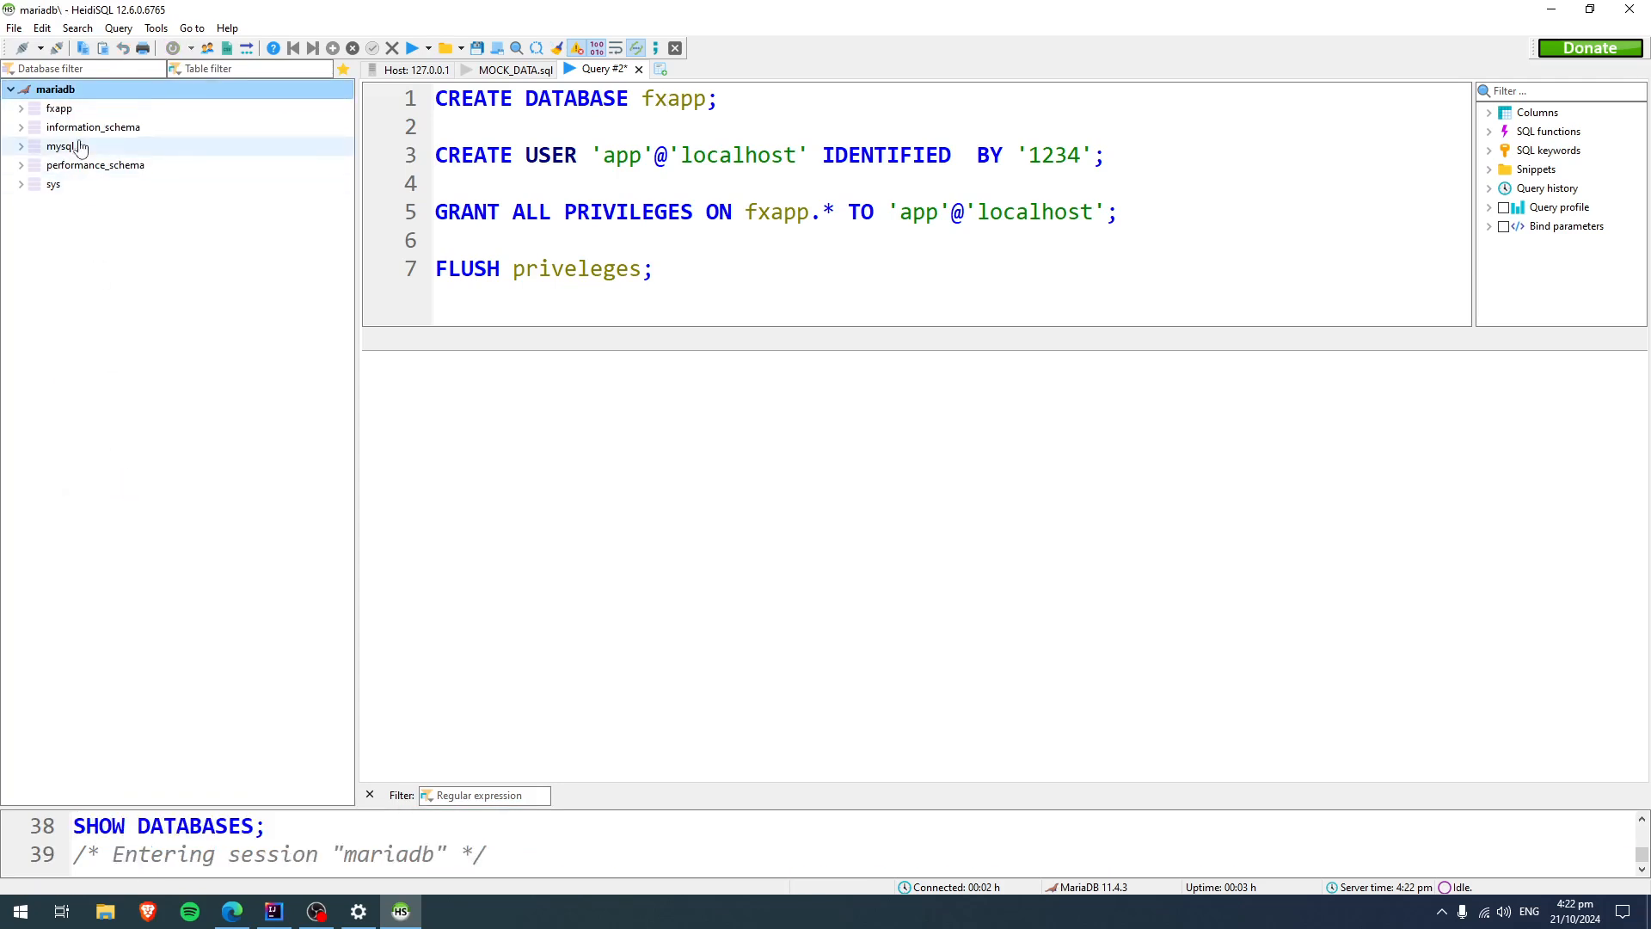
left_click(76, 110)
left_click(435, 101)
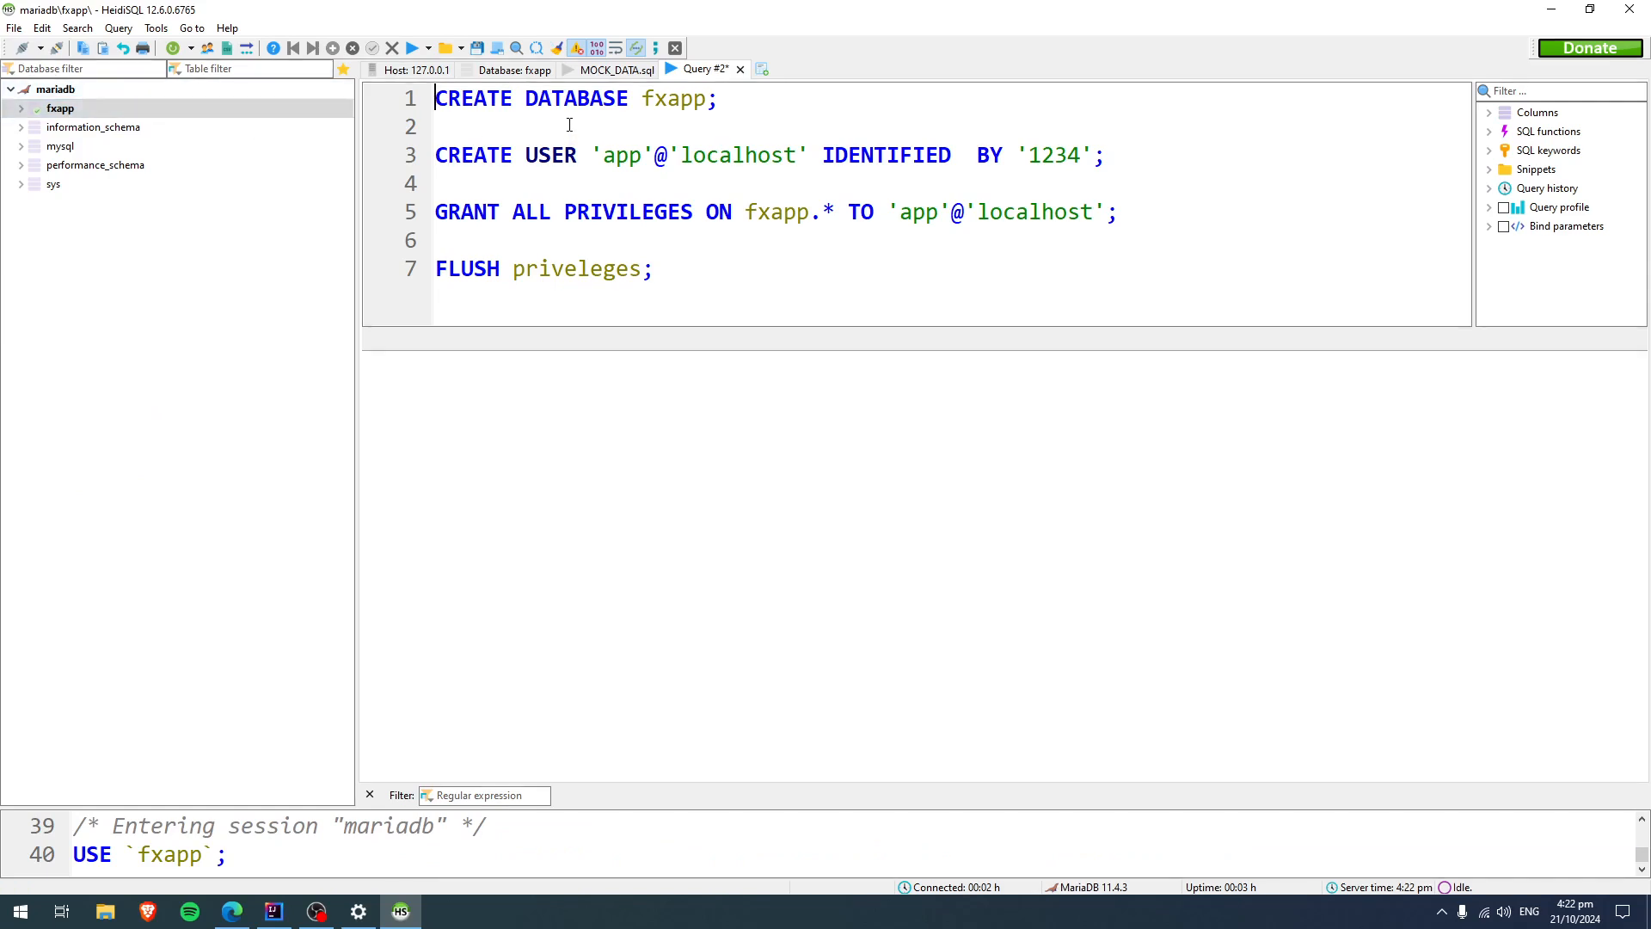
left_click(629, 101)
left_click(435, 101)
type("--")
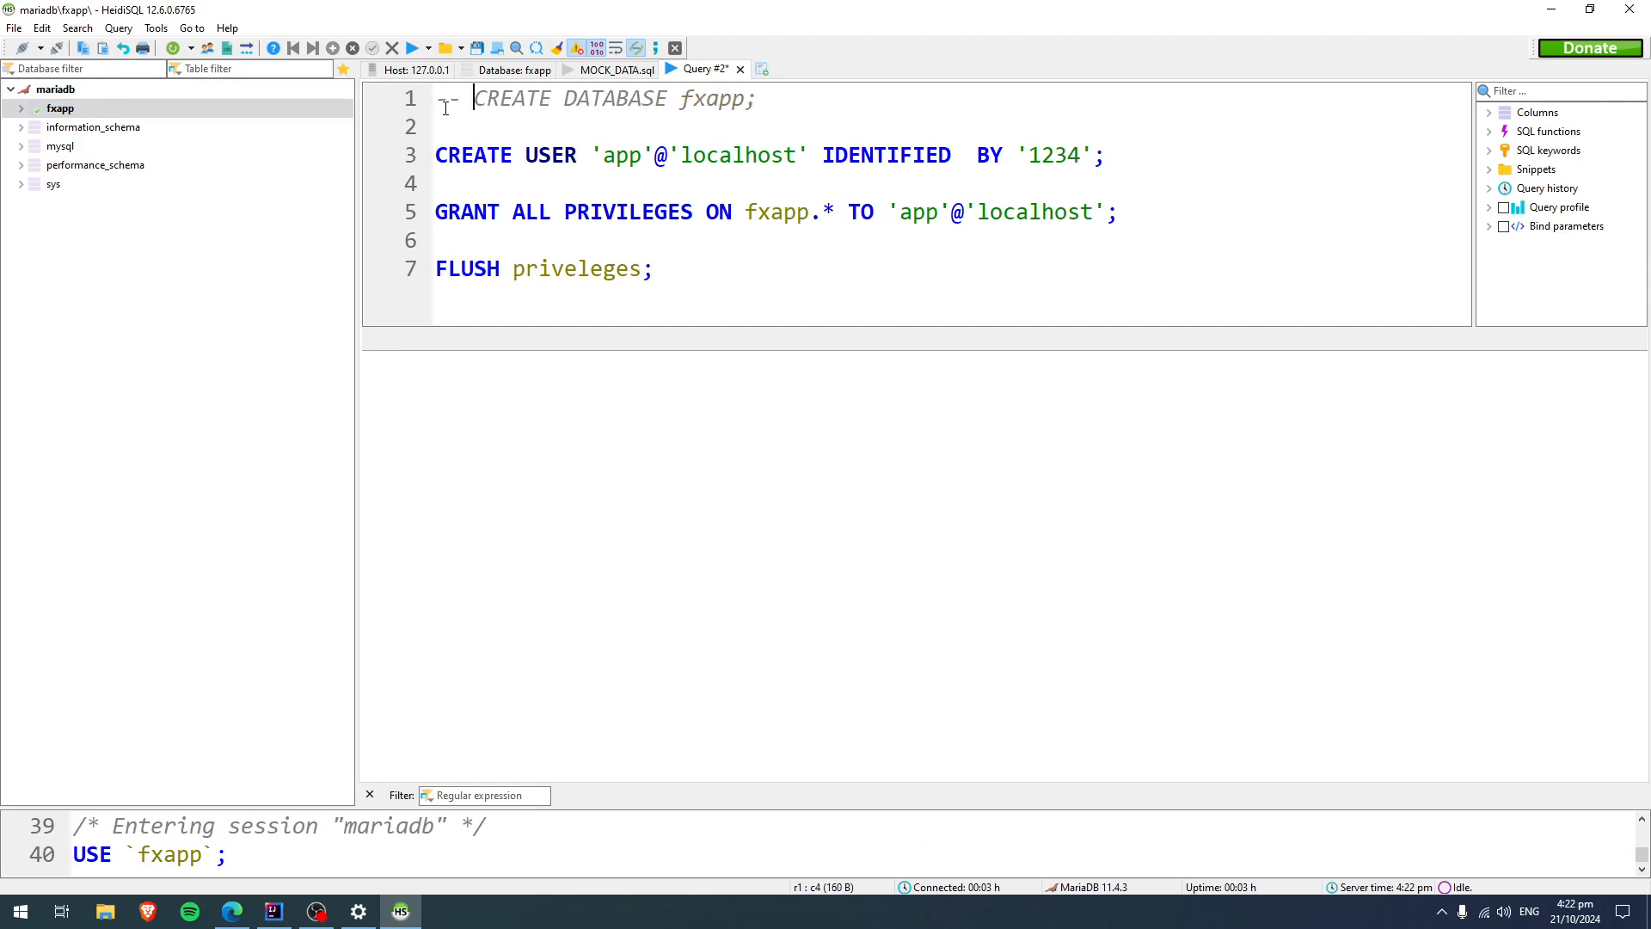
key("BackSpace")
key("BackSpace")
key("BackSpace")
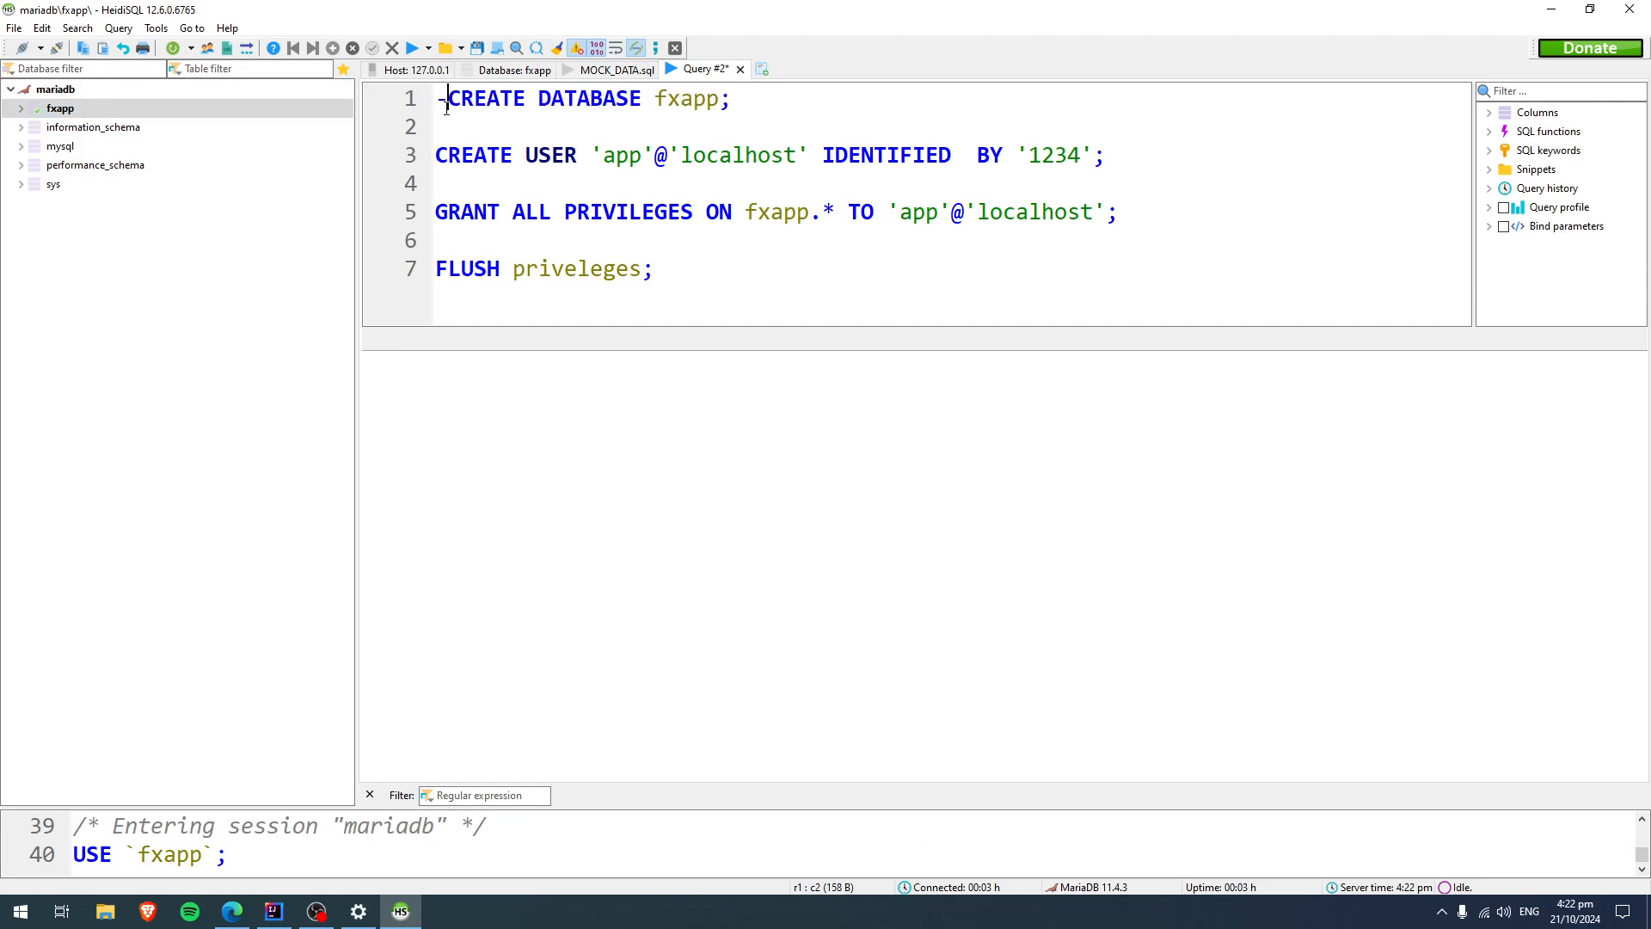
Insert the clause if NOT exists before fxapp in the CREATE DATABASE statement.
left_click(631, 101)
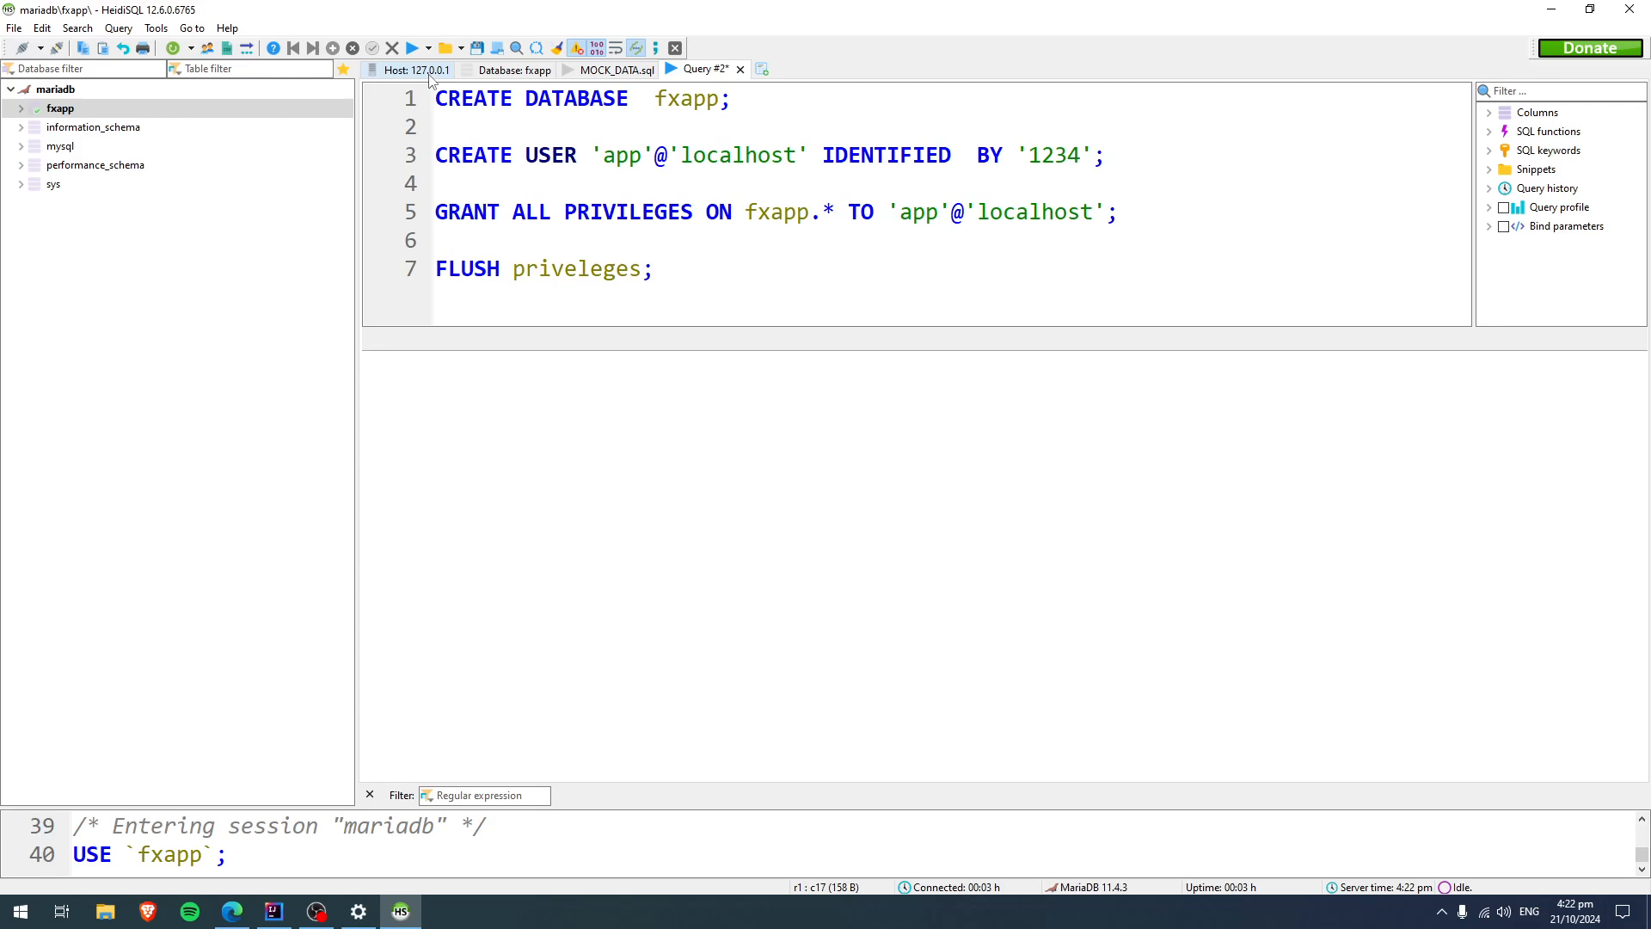
type("if NOT exi")
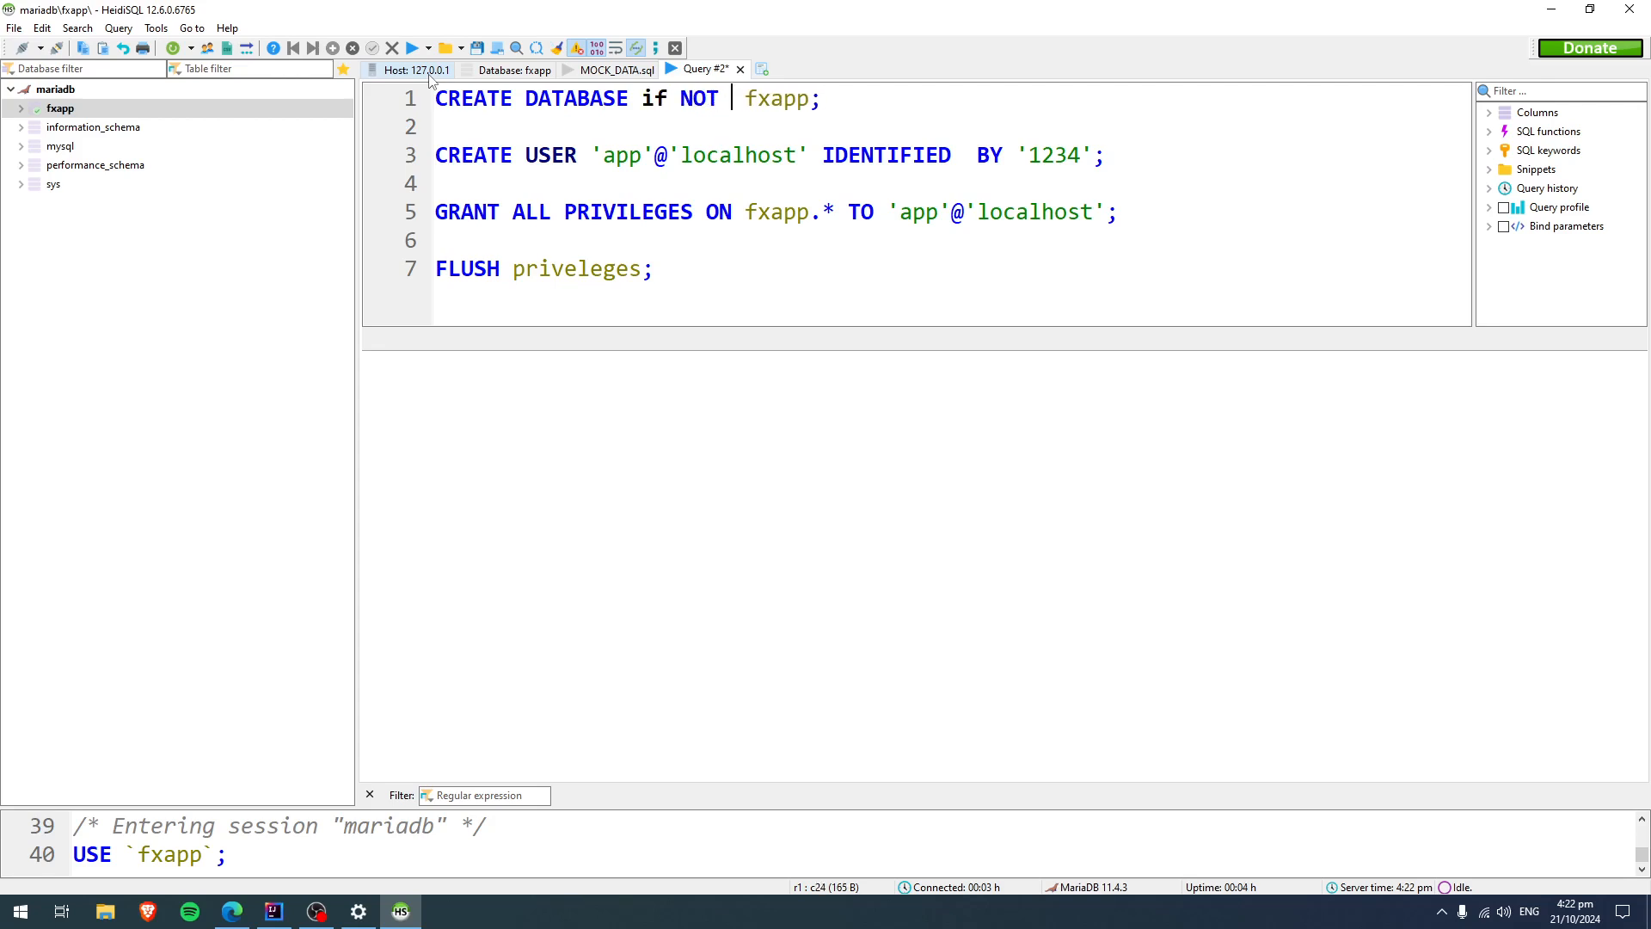
type("sts")
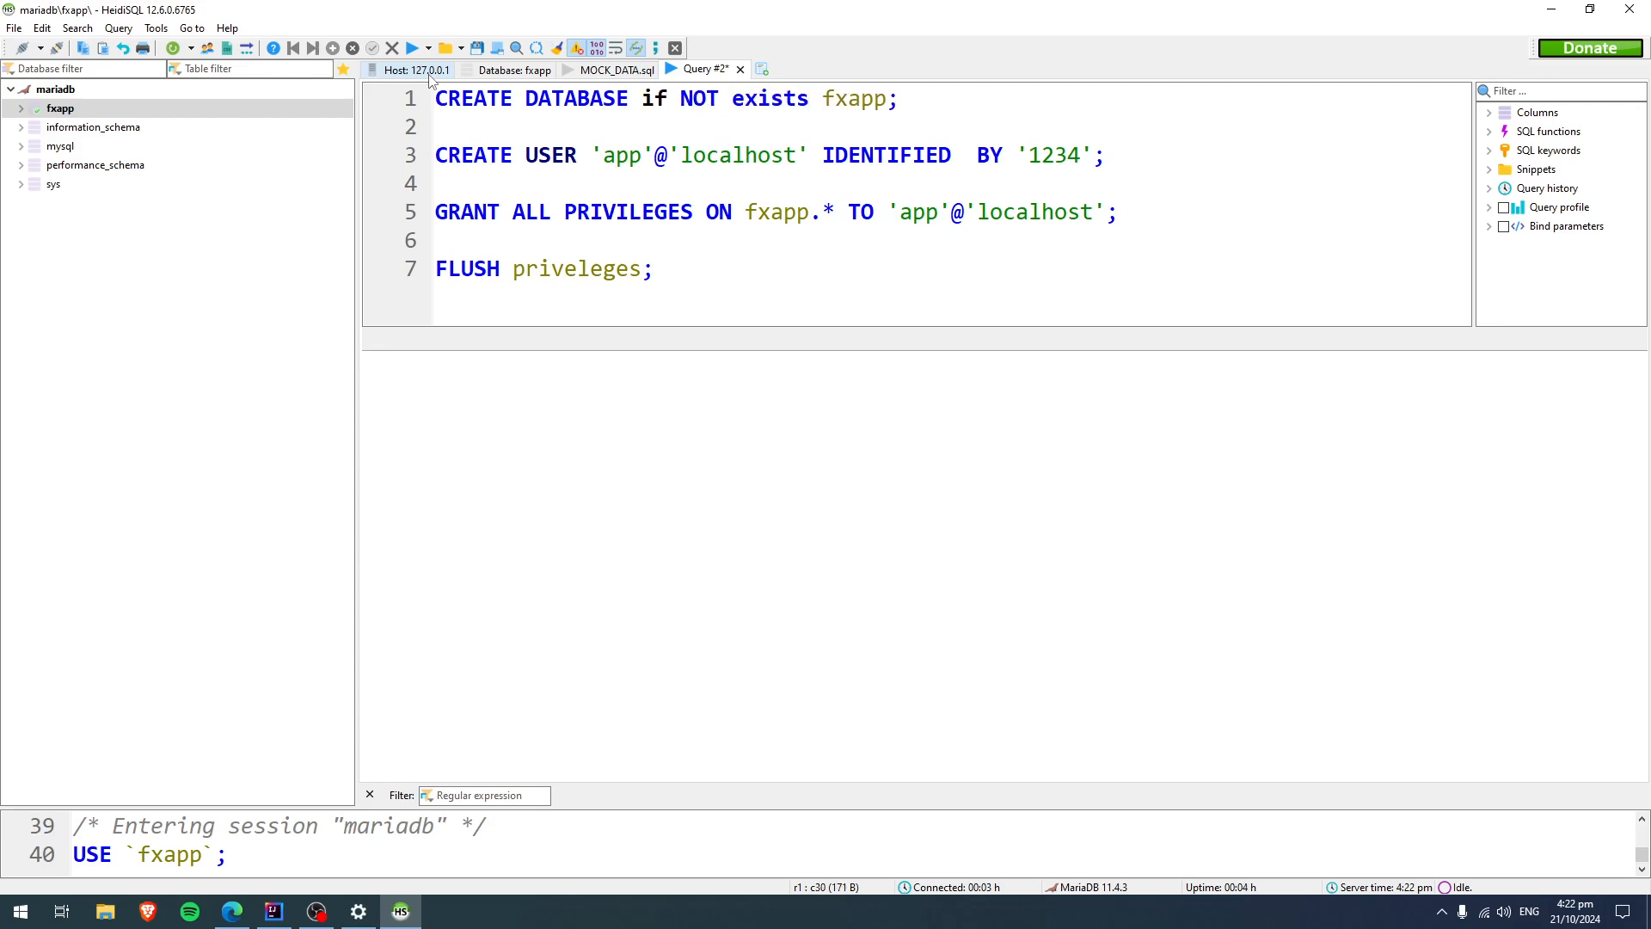
left_click(440, 136)
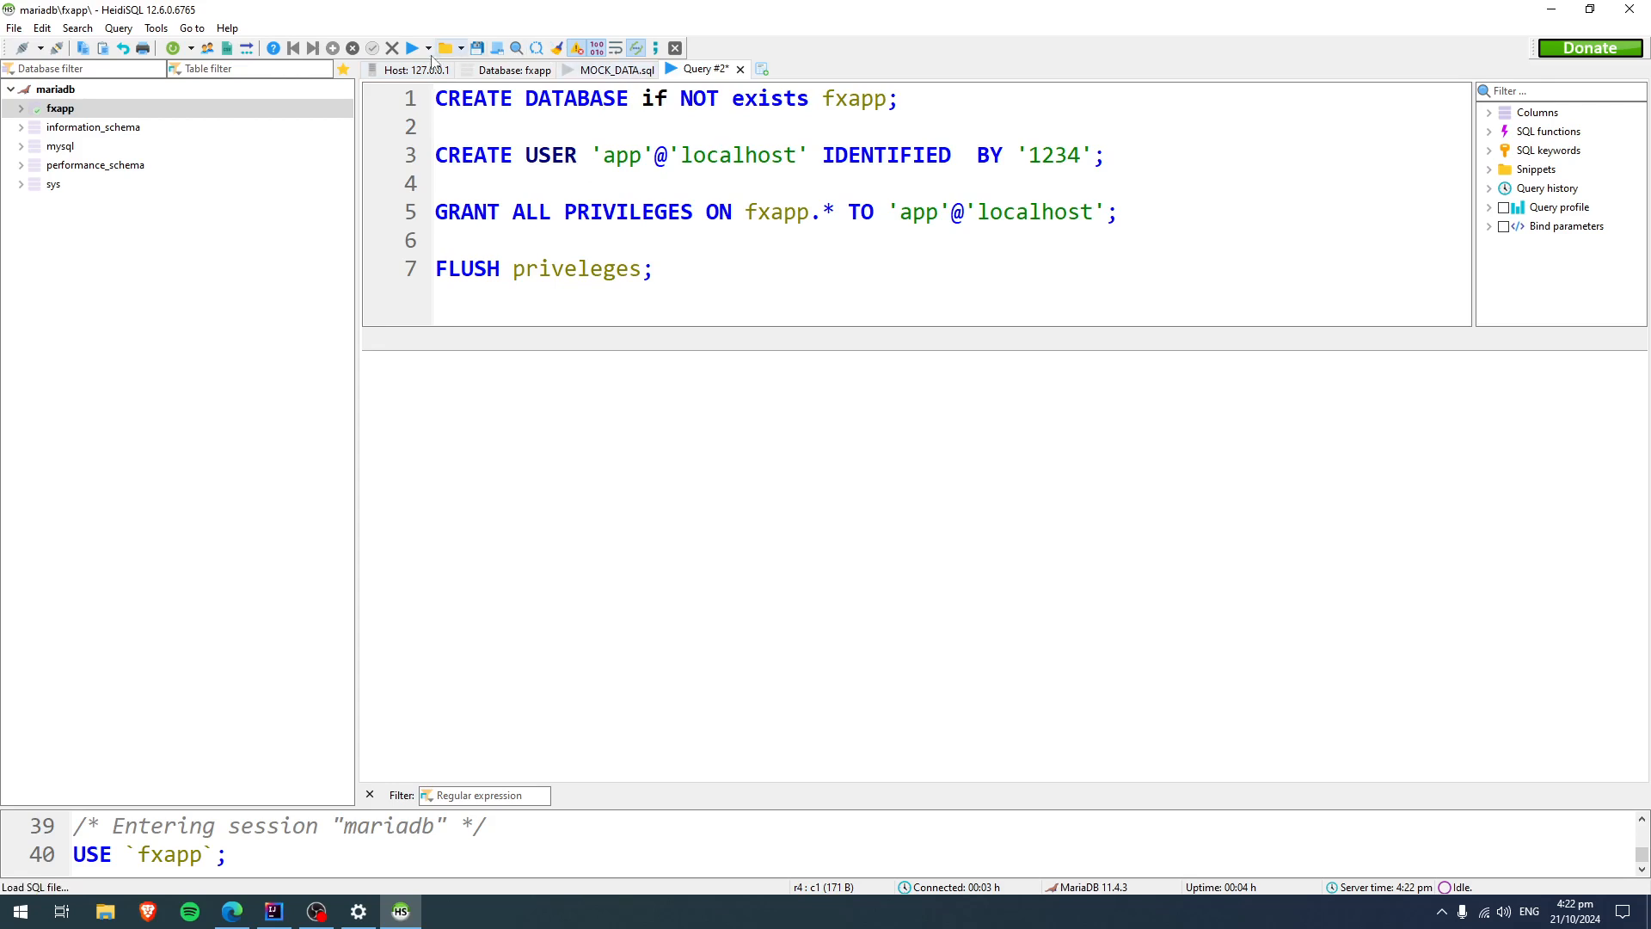
Run the whole query and dismiss the resulting error and warning dialogs.
left_click(411, 50)
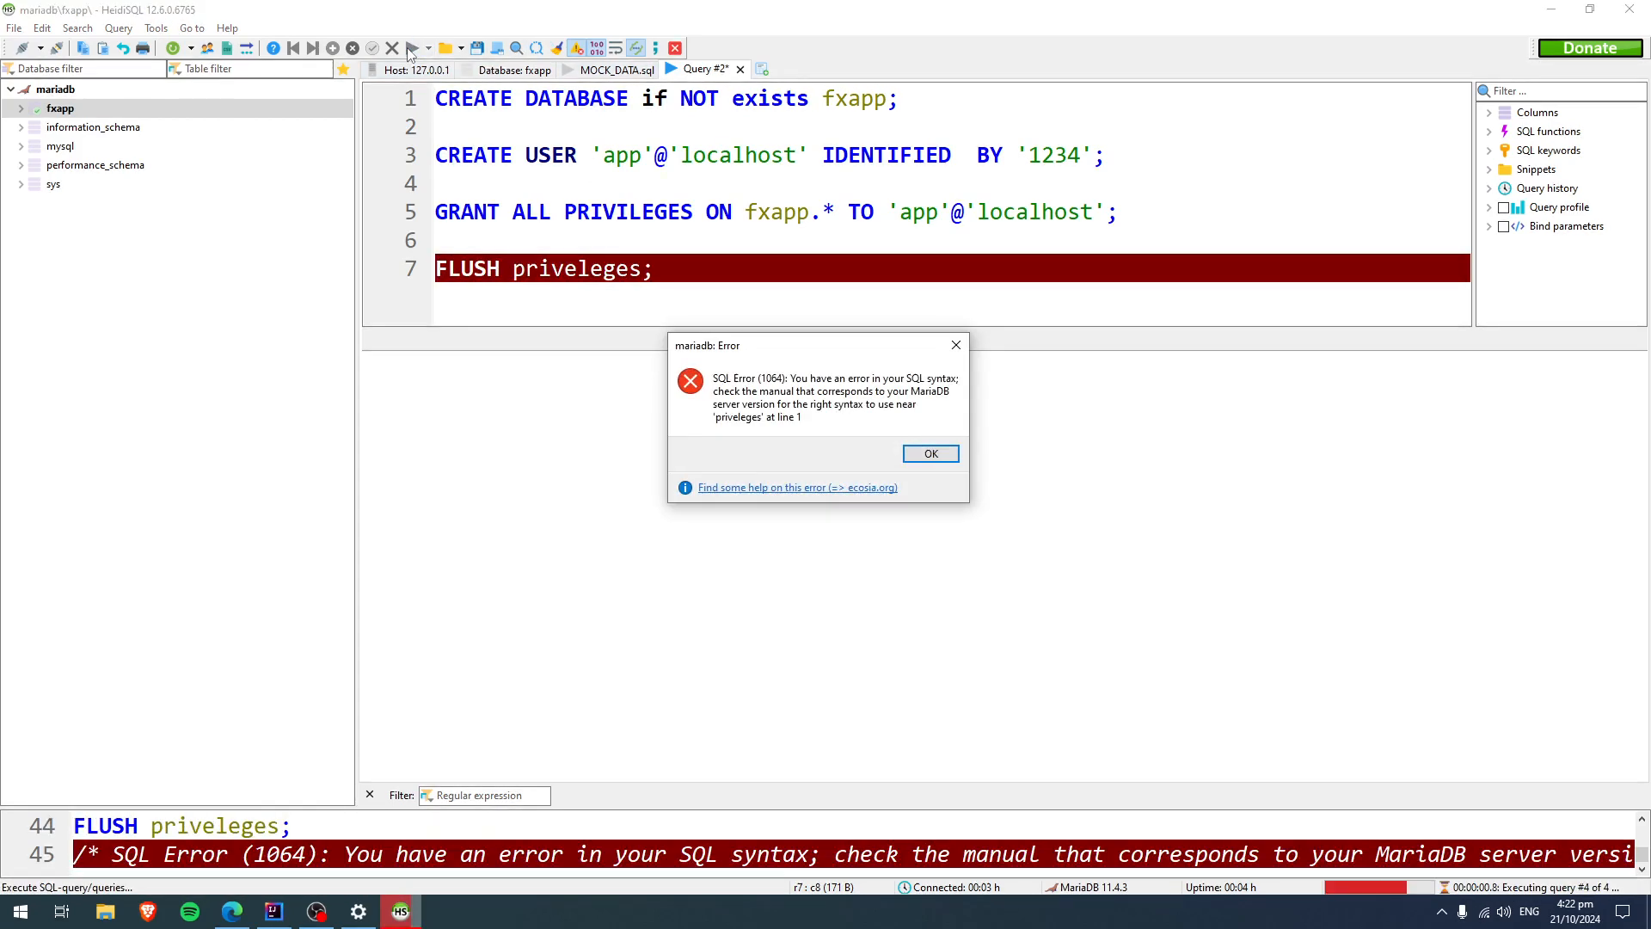
left_click(931, 453)
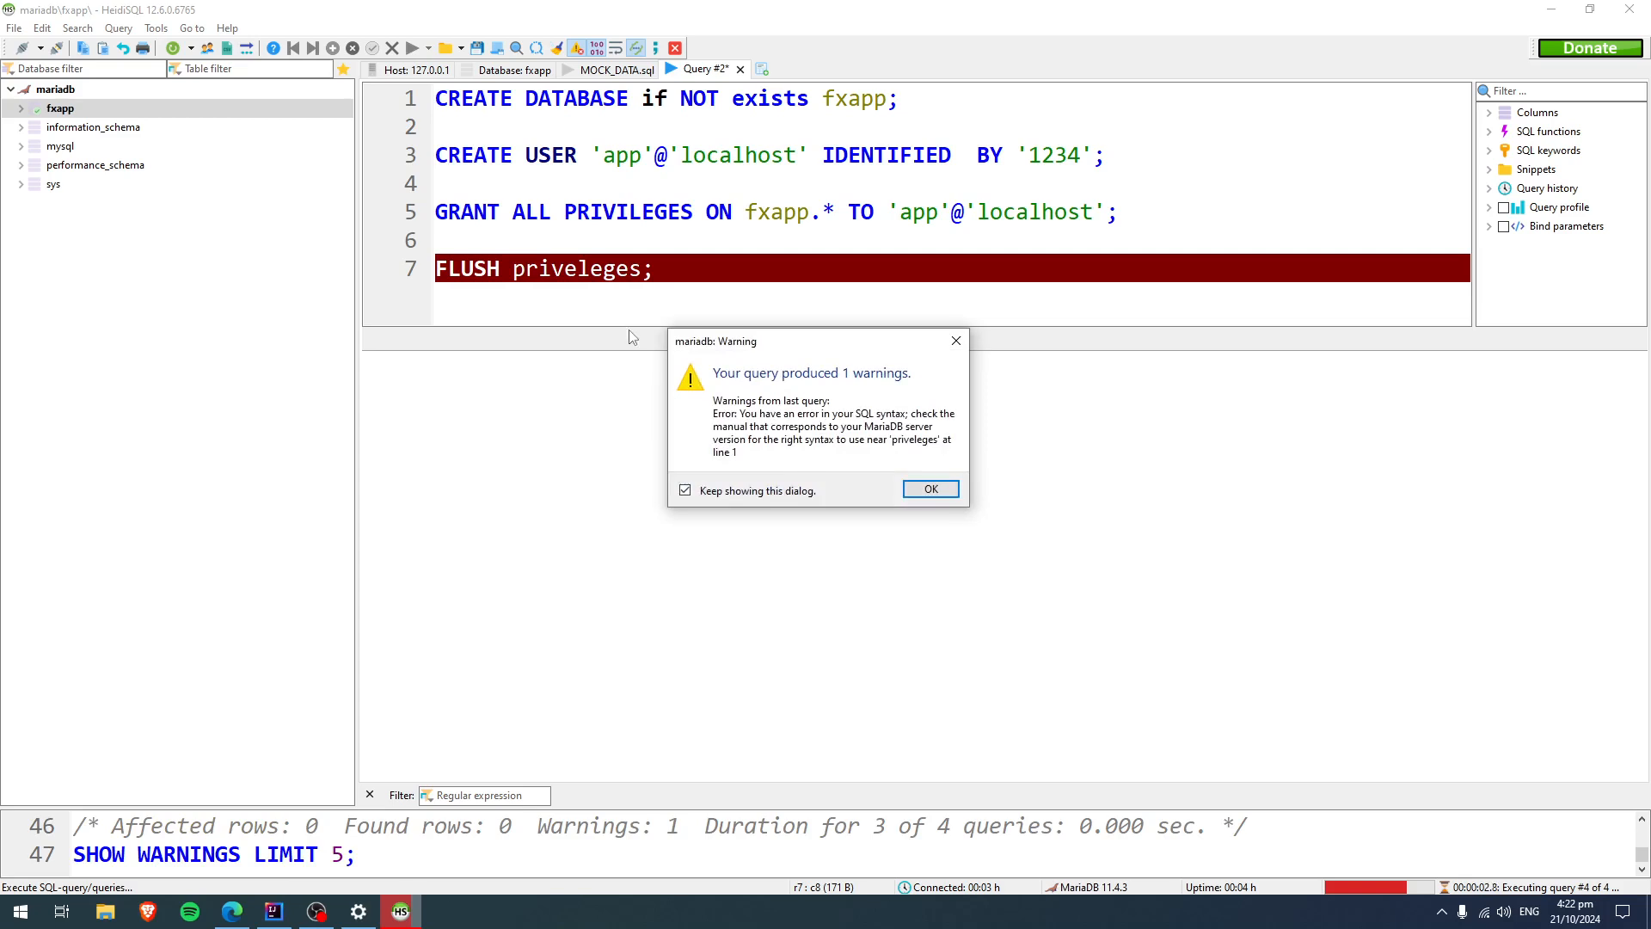
left_click(943, 491)
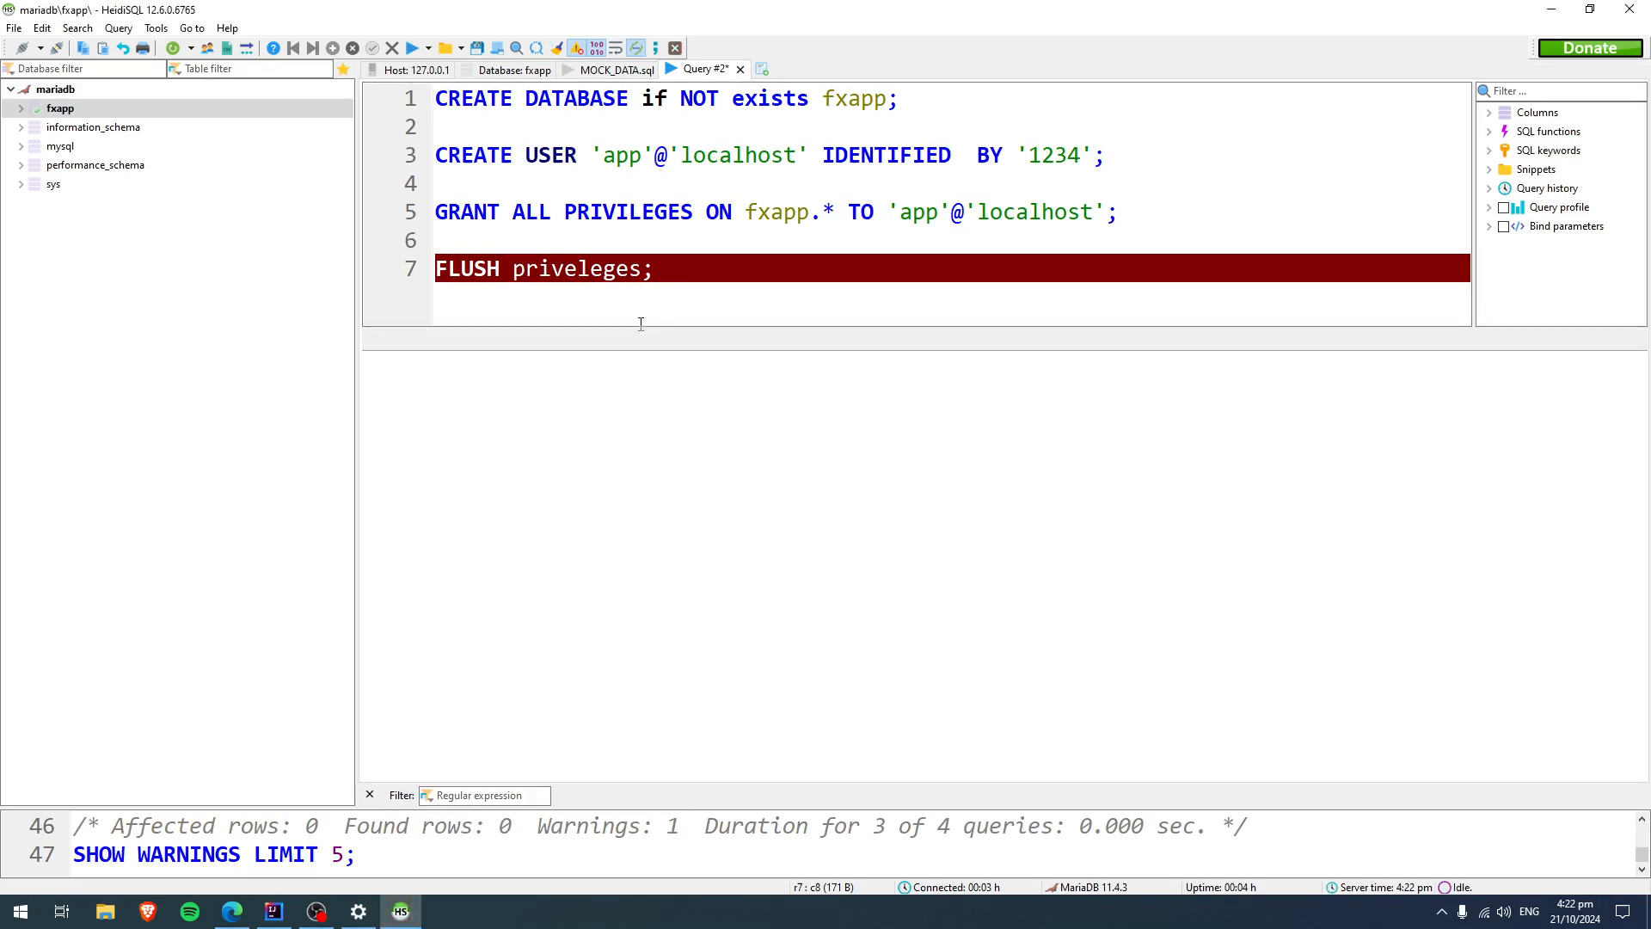
Correct the misspelled keyword in the FLUSH statement to privileges.
left_click(567, 268)
key("Delete")
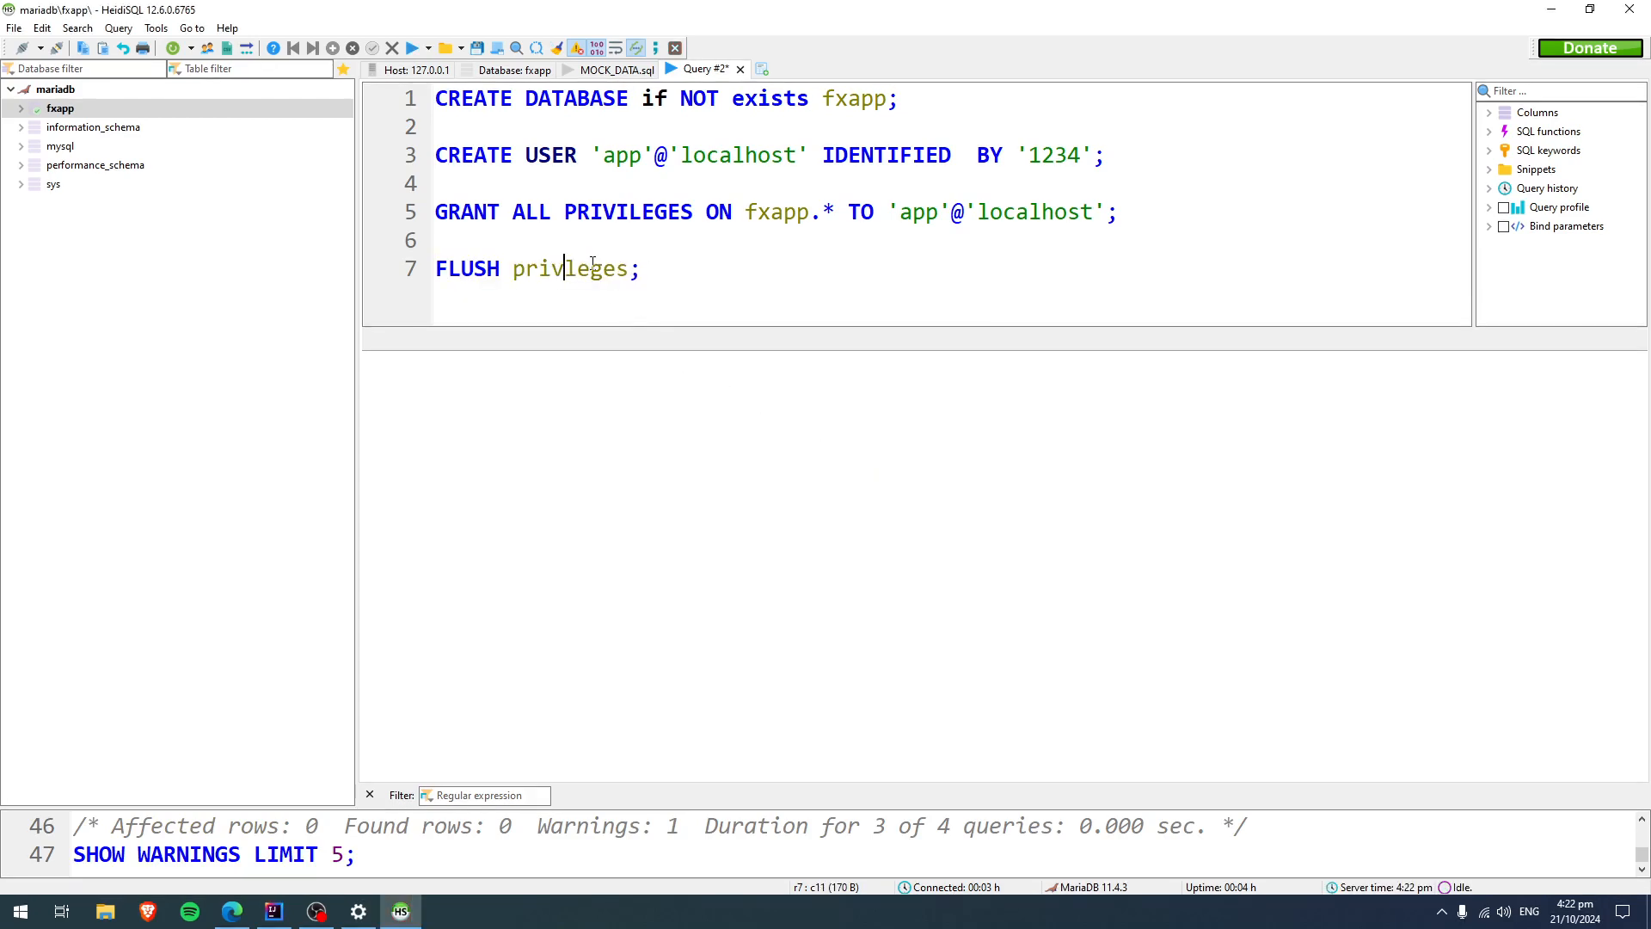
type("i")
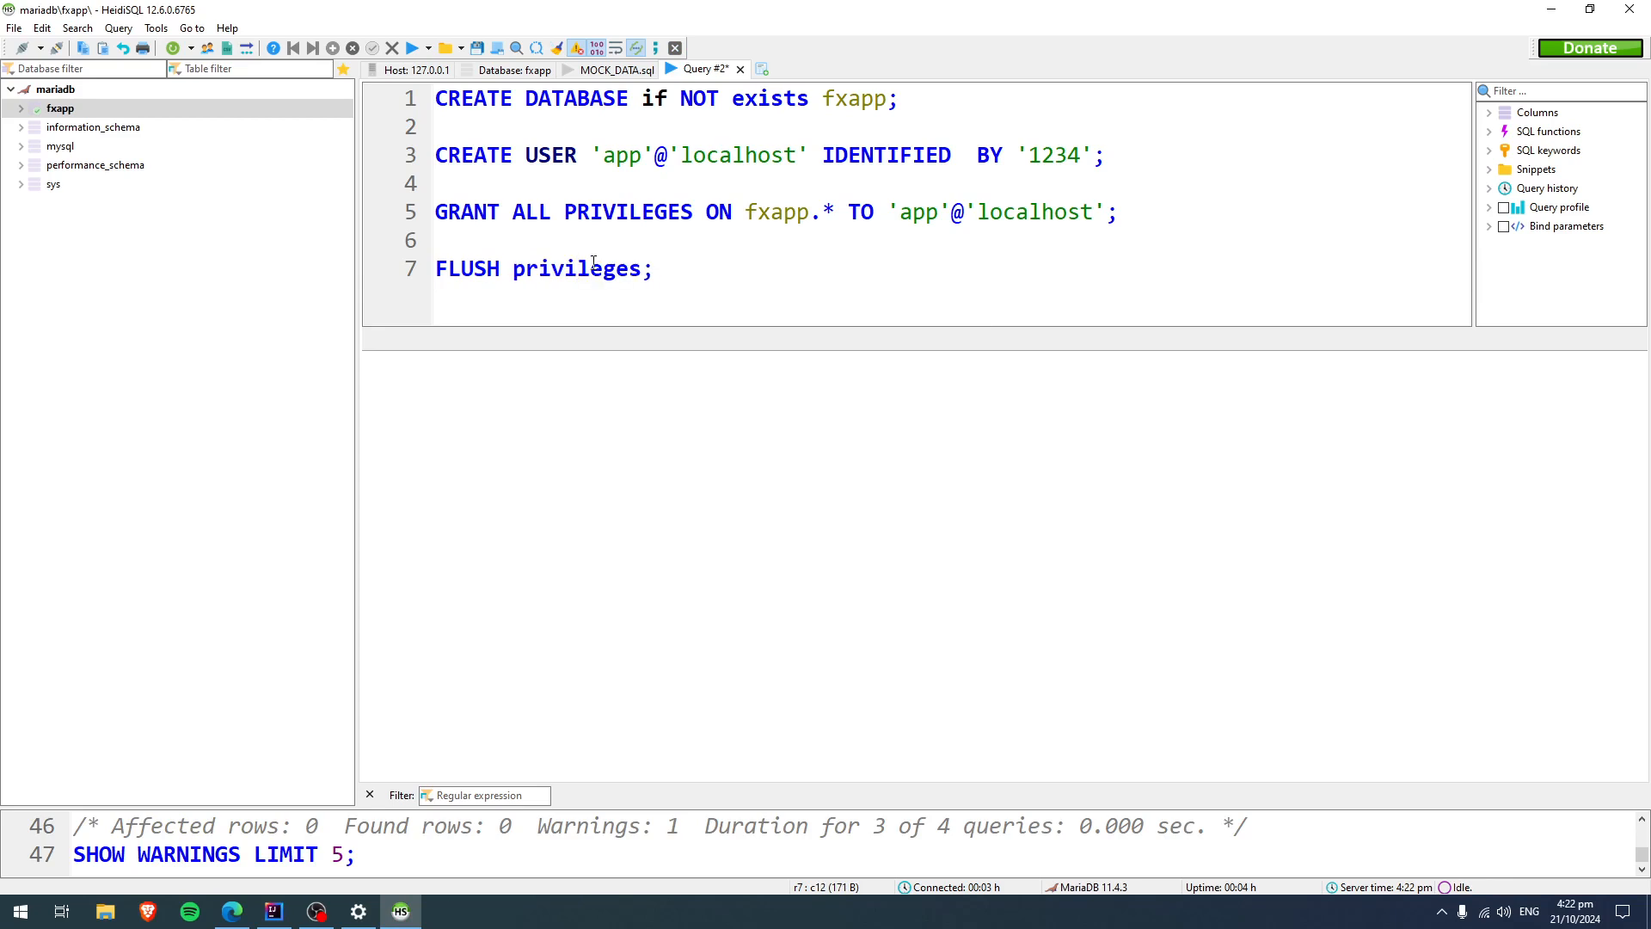
Comment out the CREATE DATABASE, CREATE USER and GRANT statements with a leading double dash.
left_click_drag(558, 242, 435, 96)
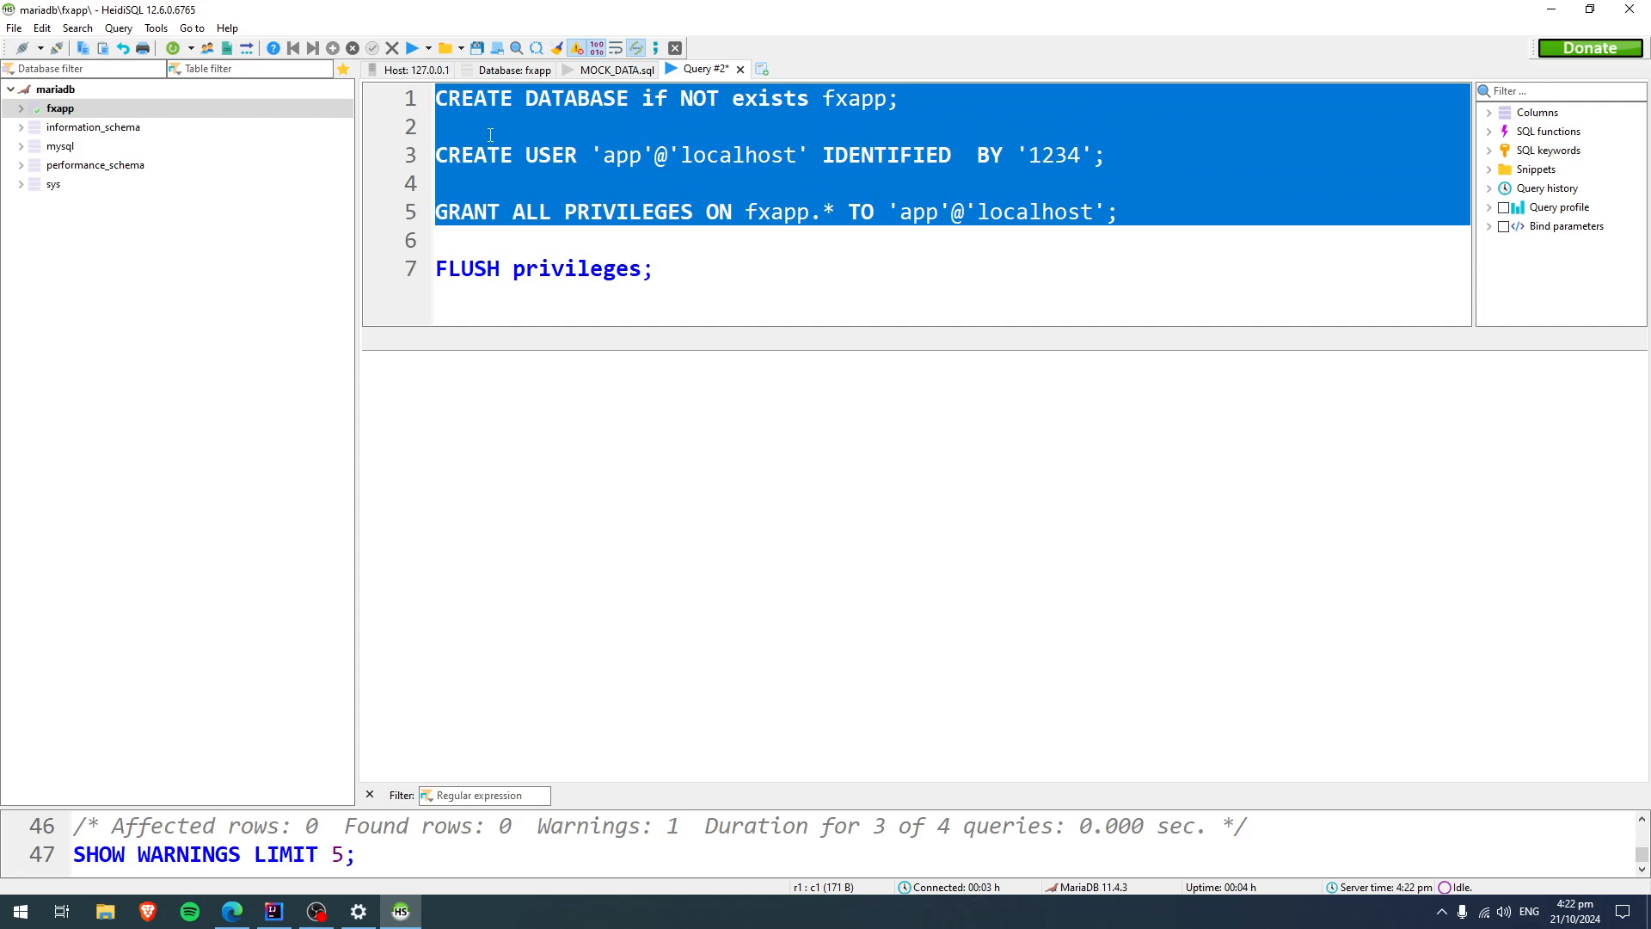
left_click(438, 102)
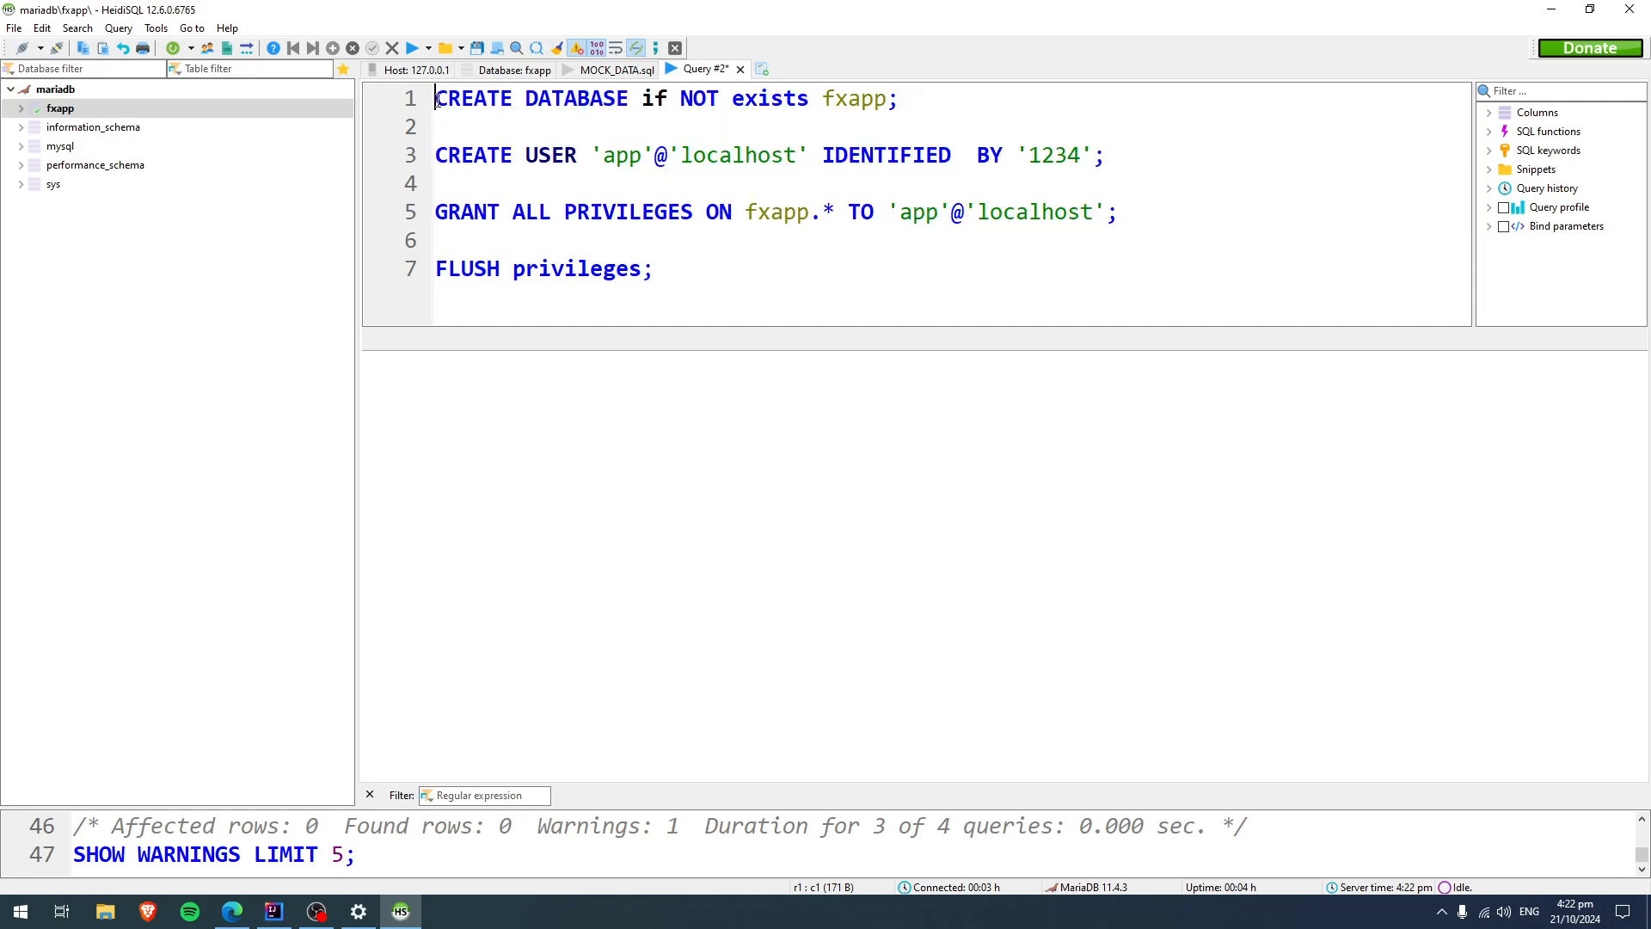
type("-- ")
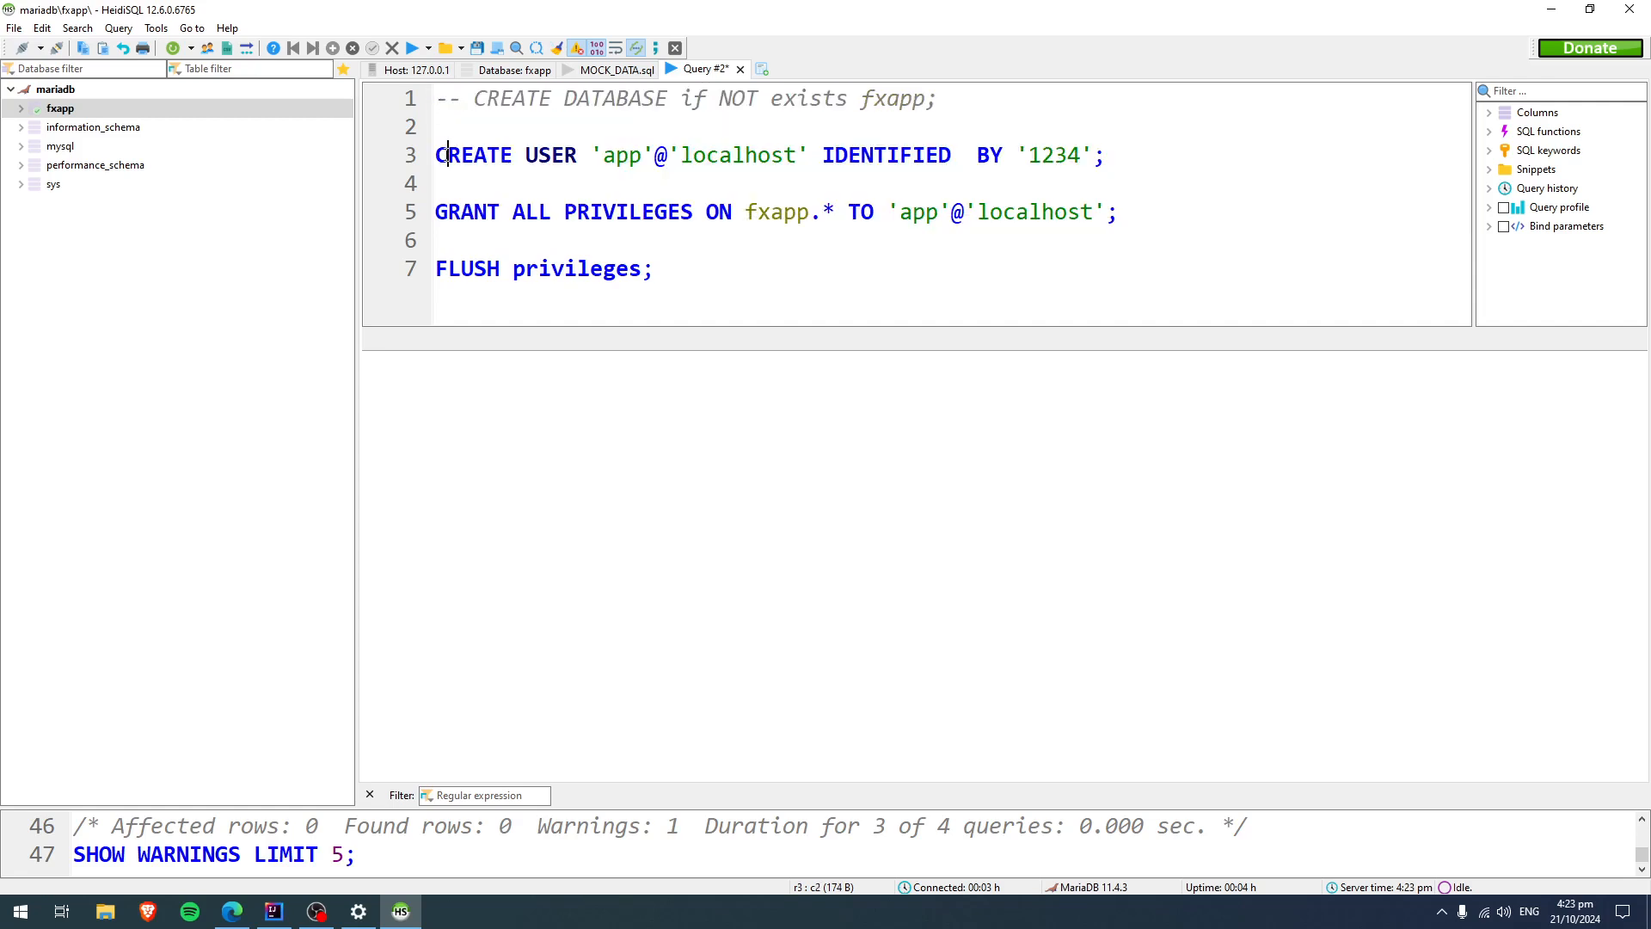
type("--")
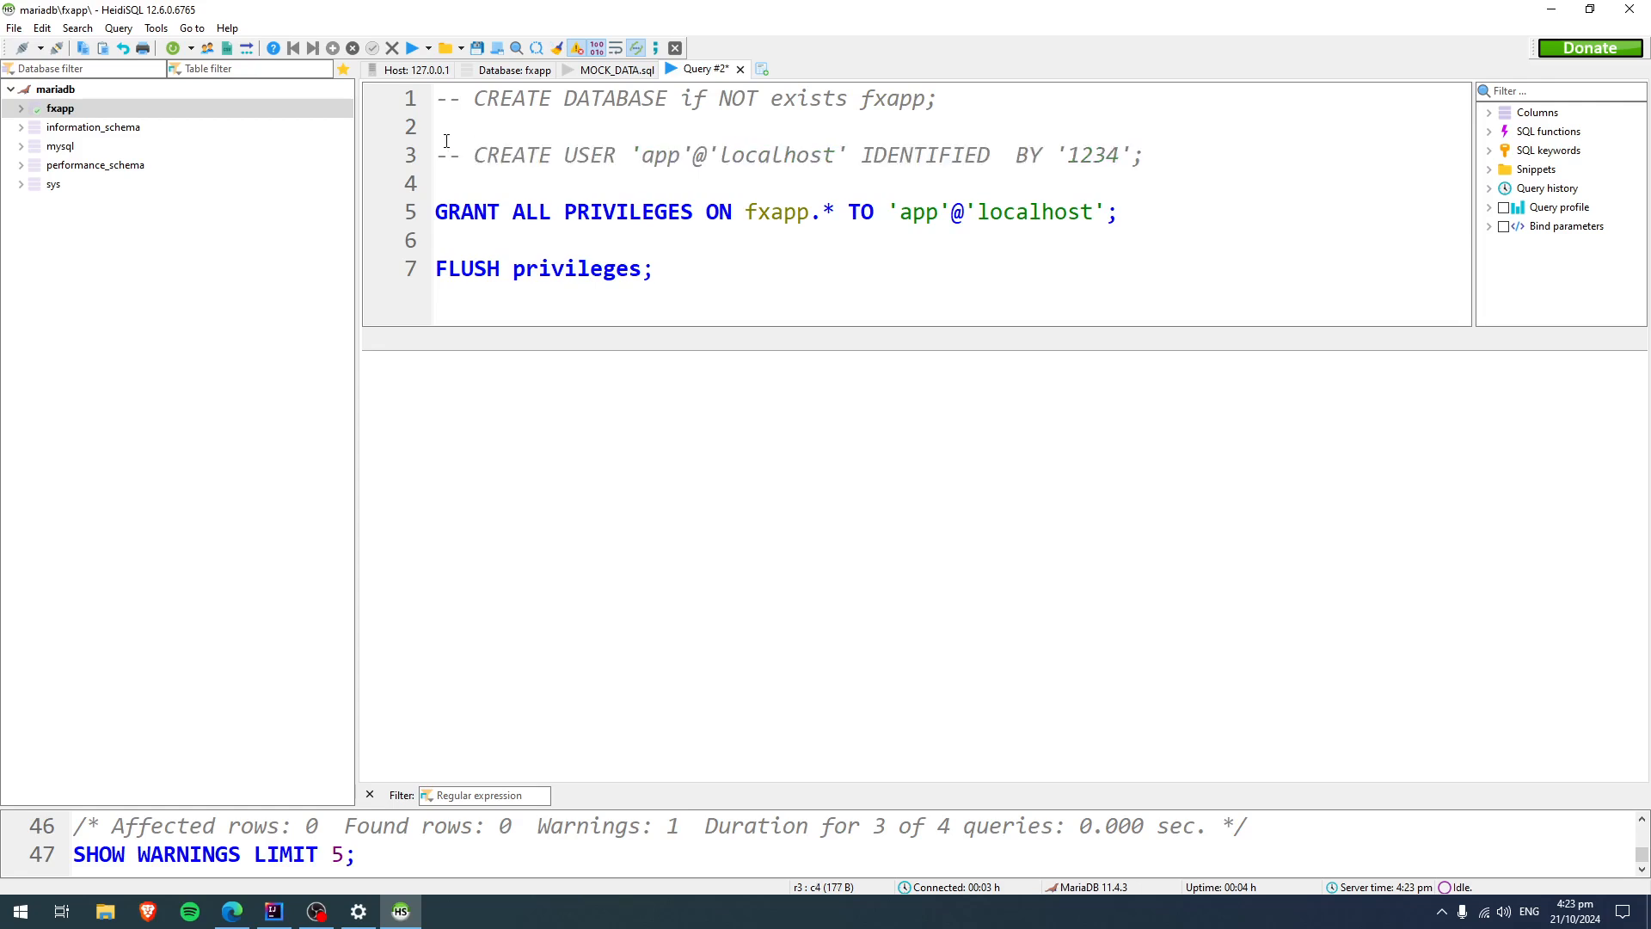
left_click(442, 217)
type("--")
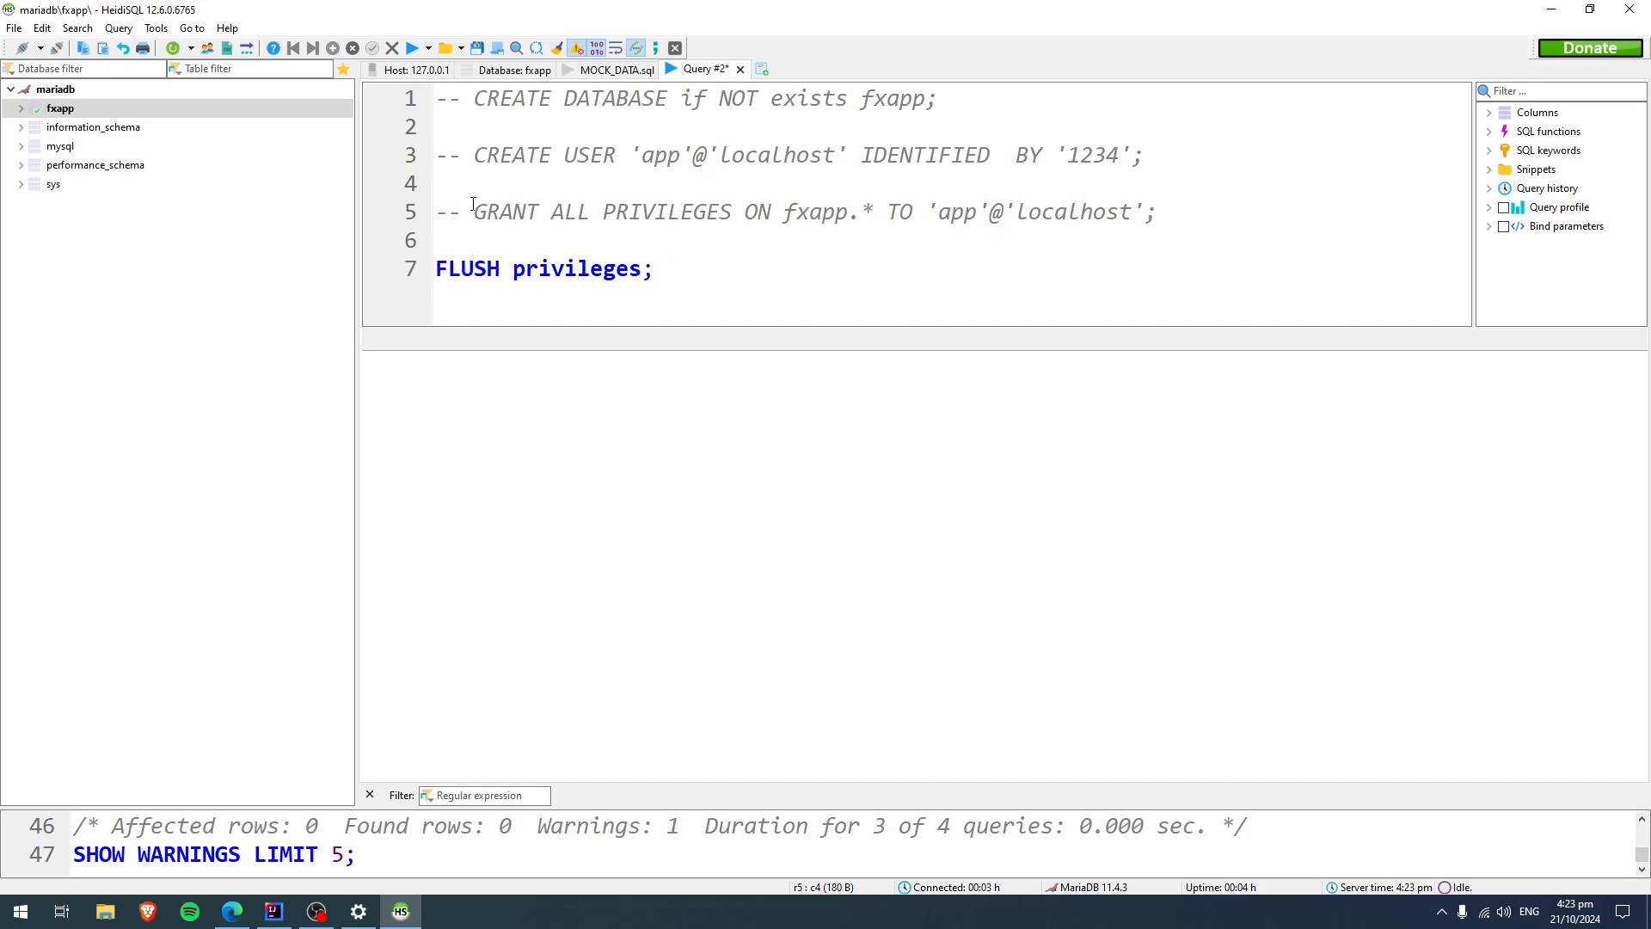
Run the FLUSH privileges statement and refresh the mariadb session's database list.
key("F9")
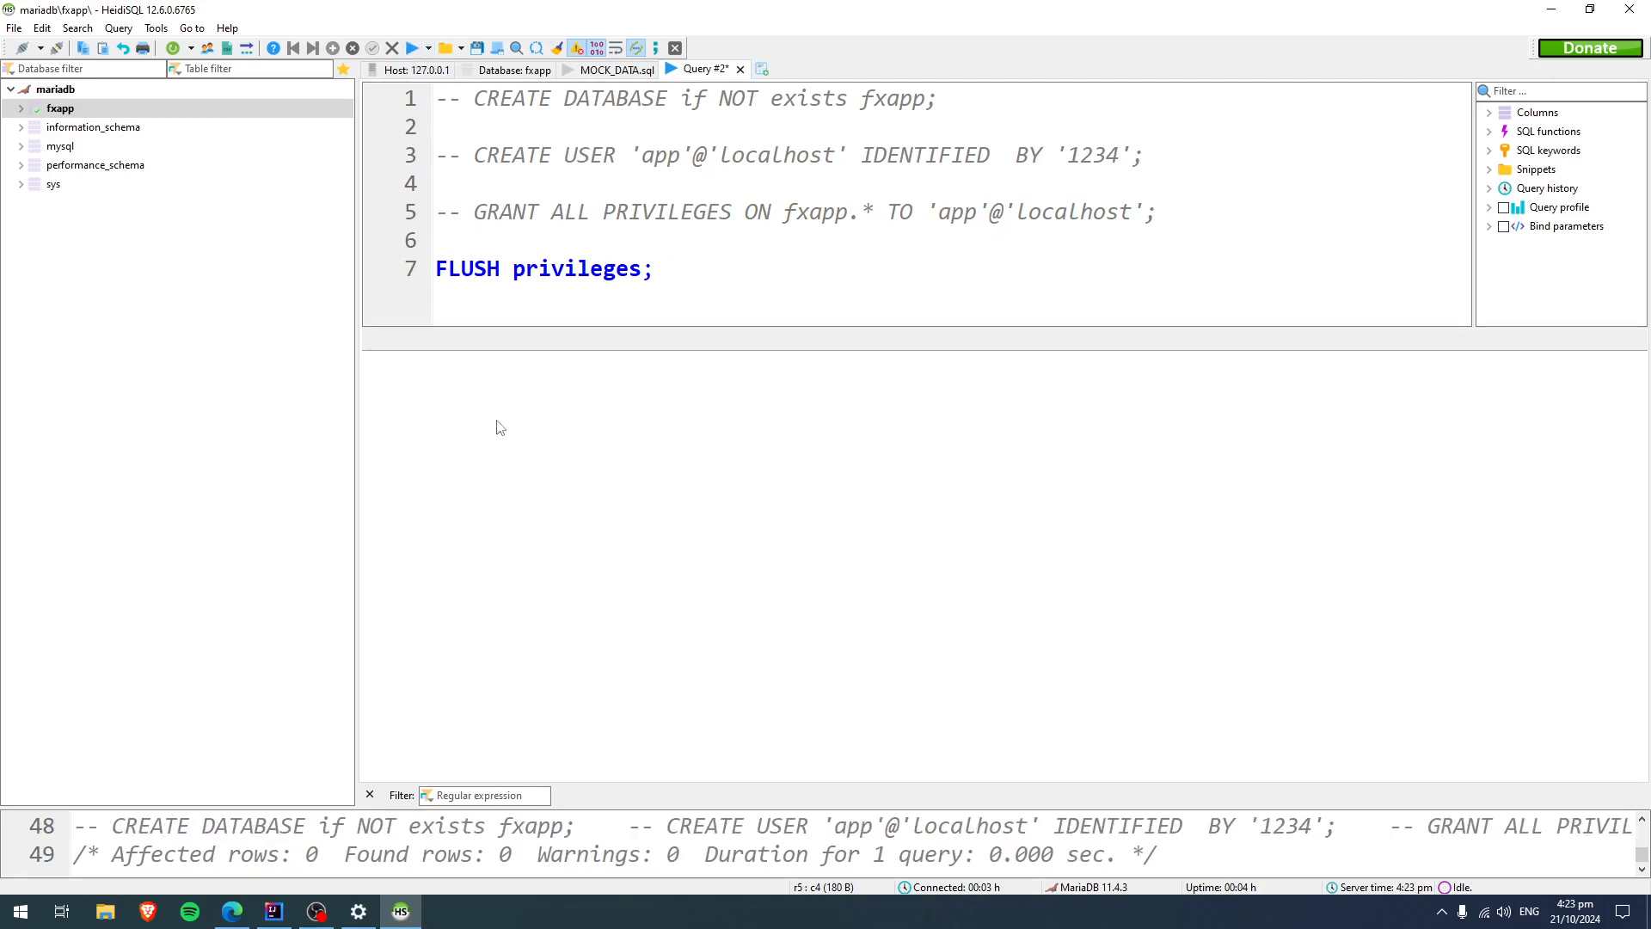
right_click(67, 241)
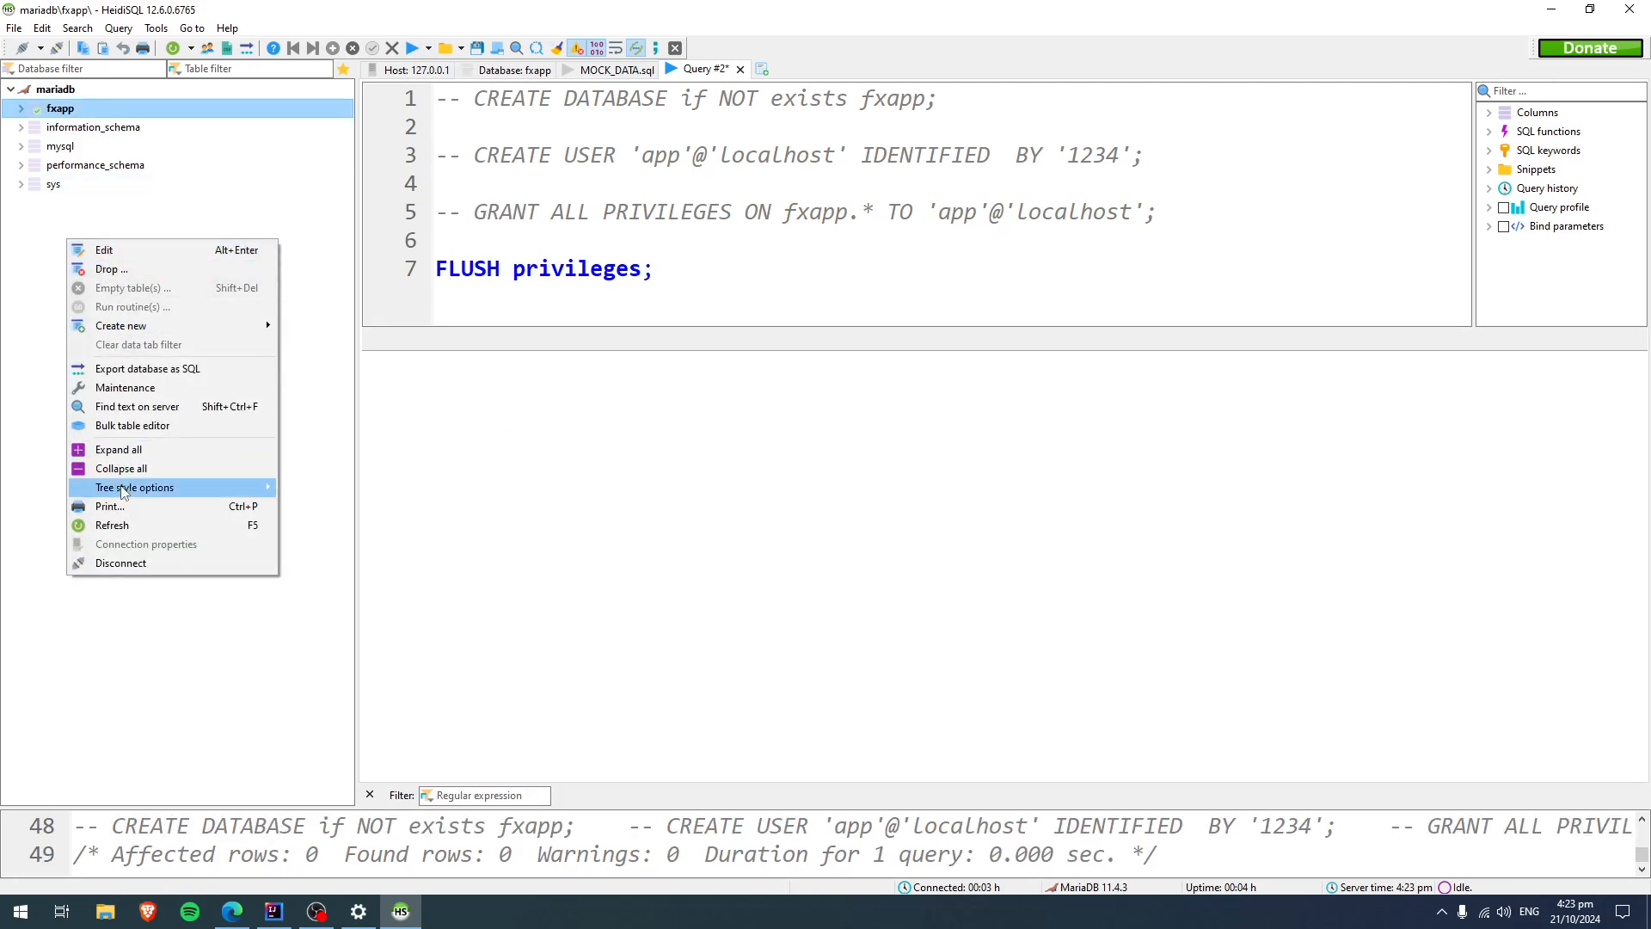
left_click(112, 525)
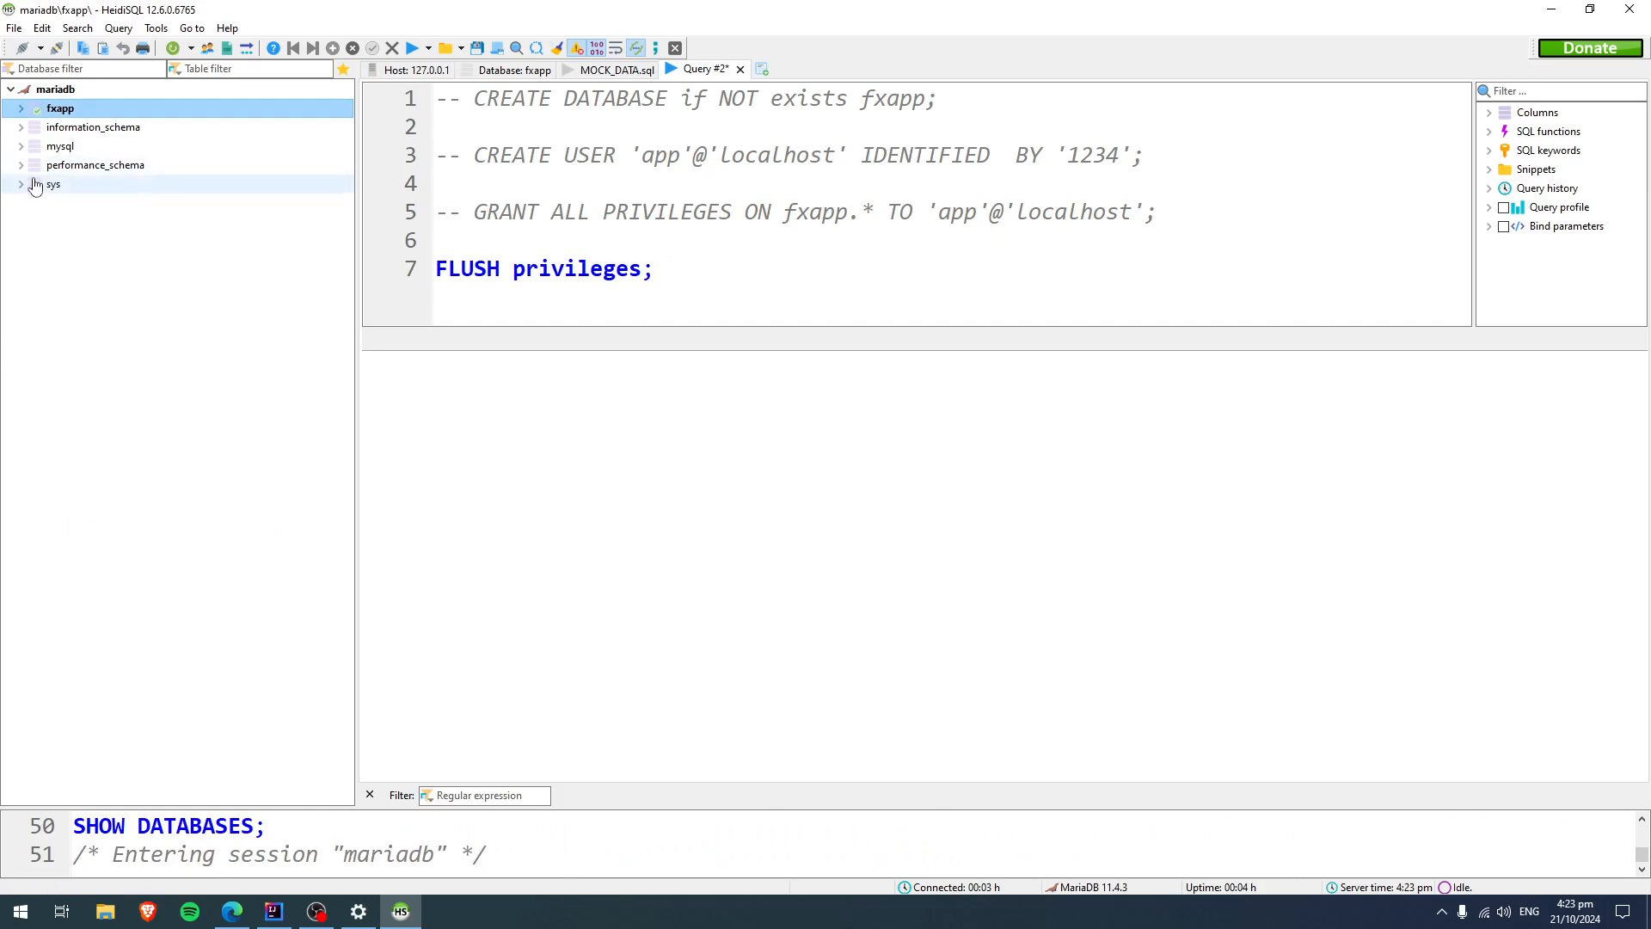
Open the data of the user view in the mysql database and examine the app user's name and host.
left_click(21, 148)
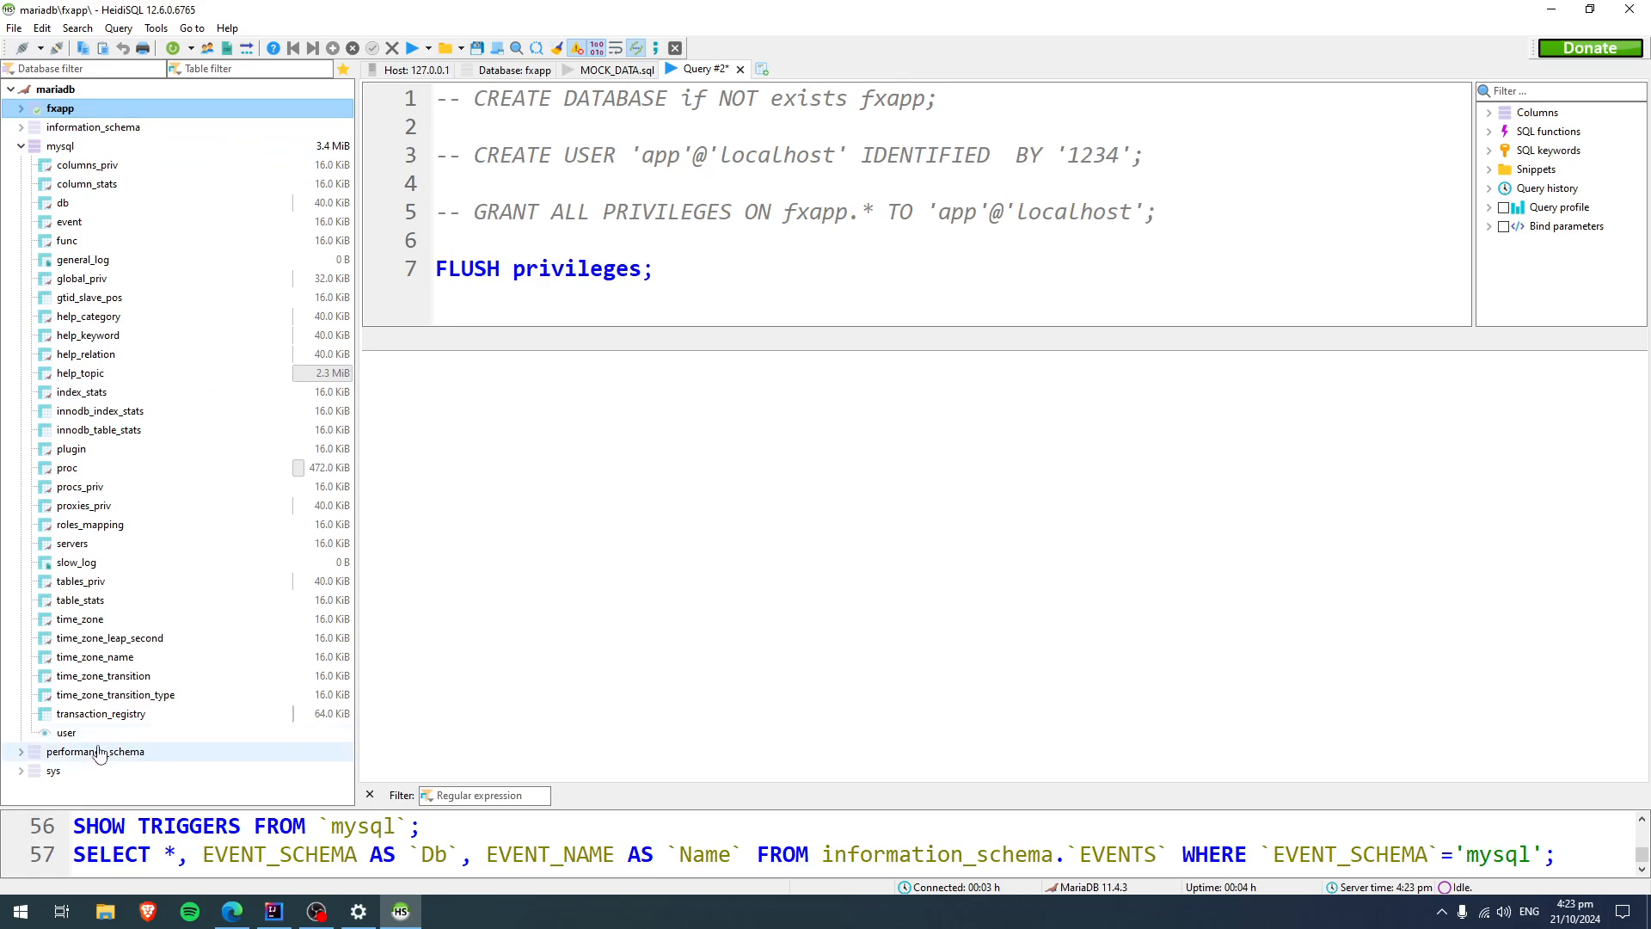
left_click(68, 736)
right_click(67, 735)
left_click(67, 736)
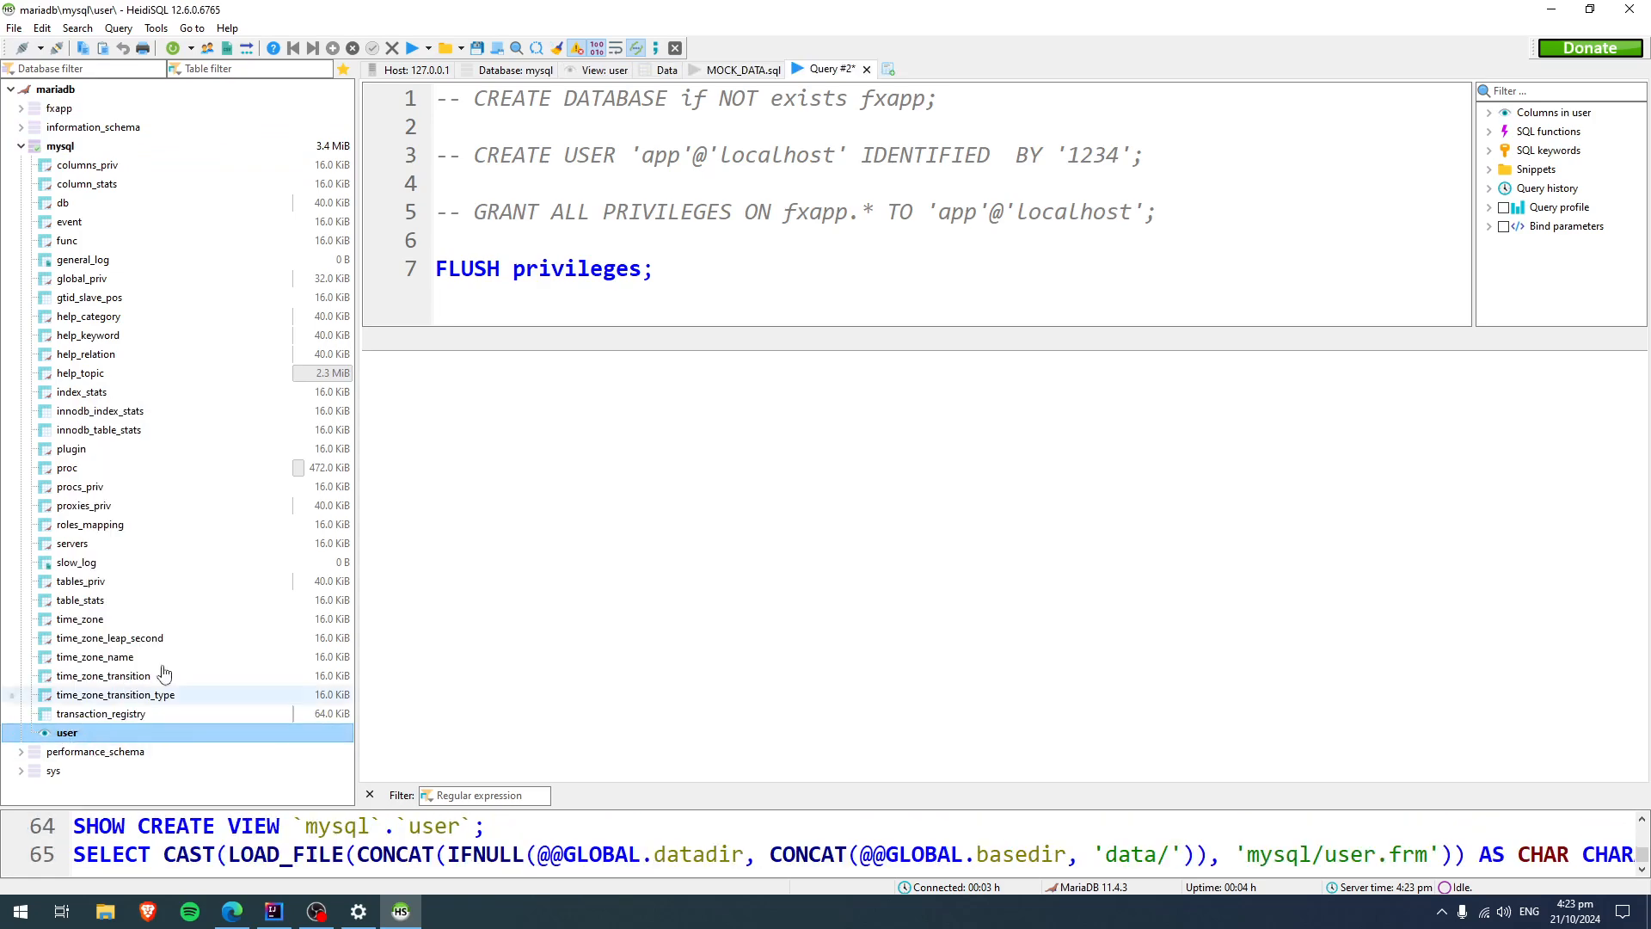
left_click(664, 72)
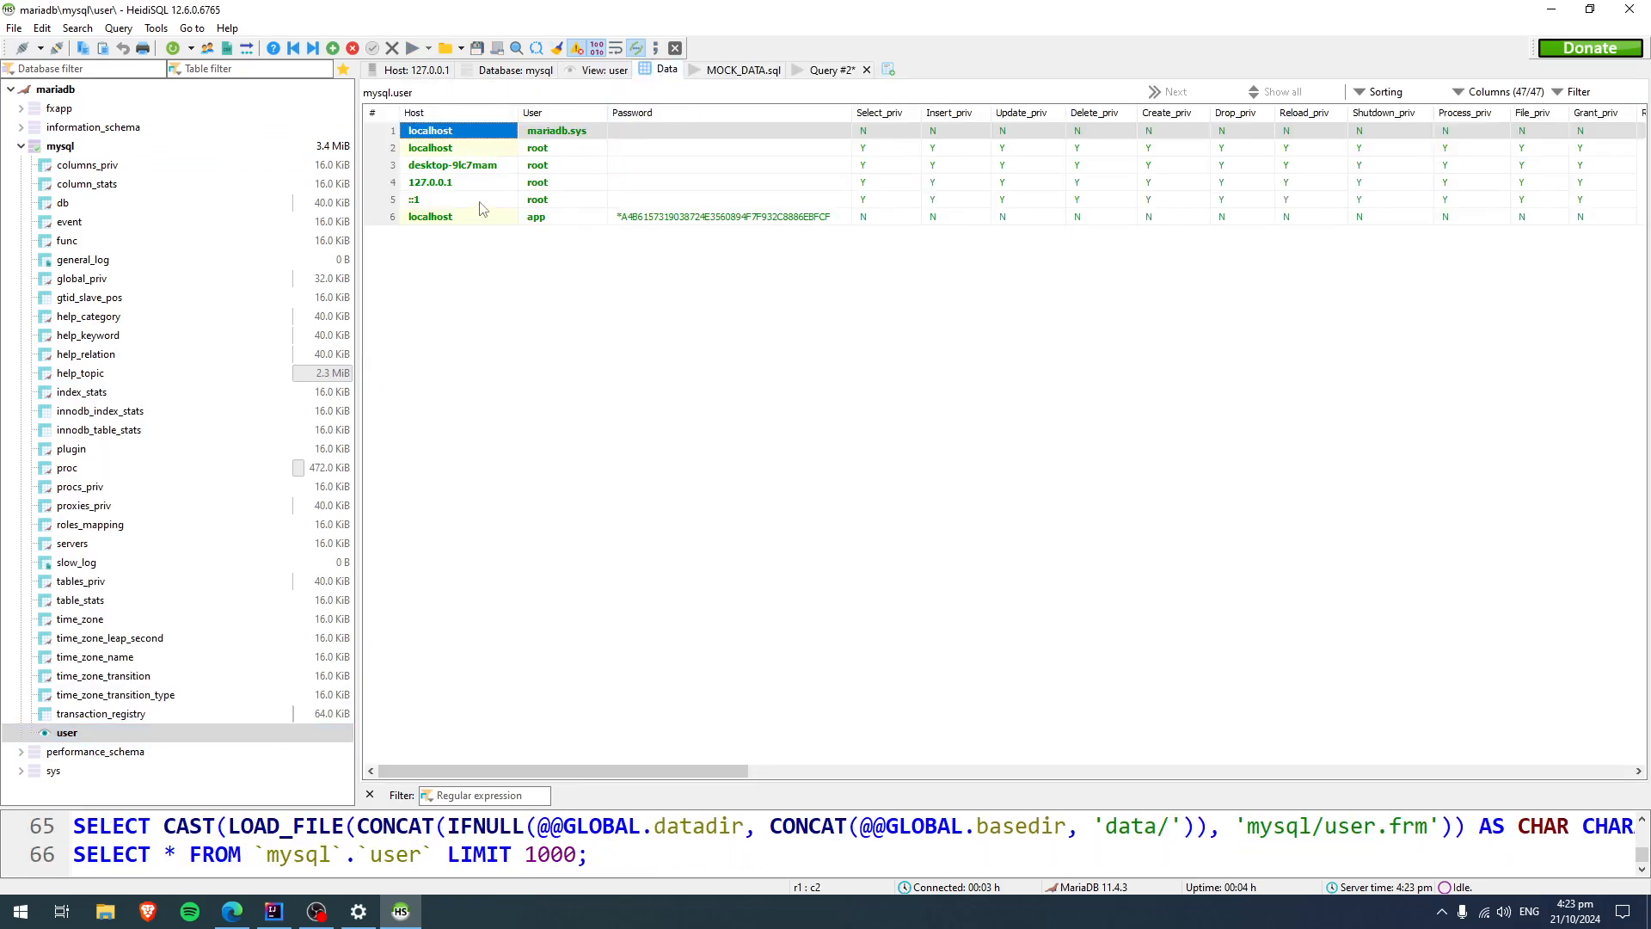
left_click(547, 219)
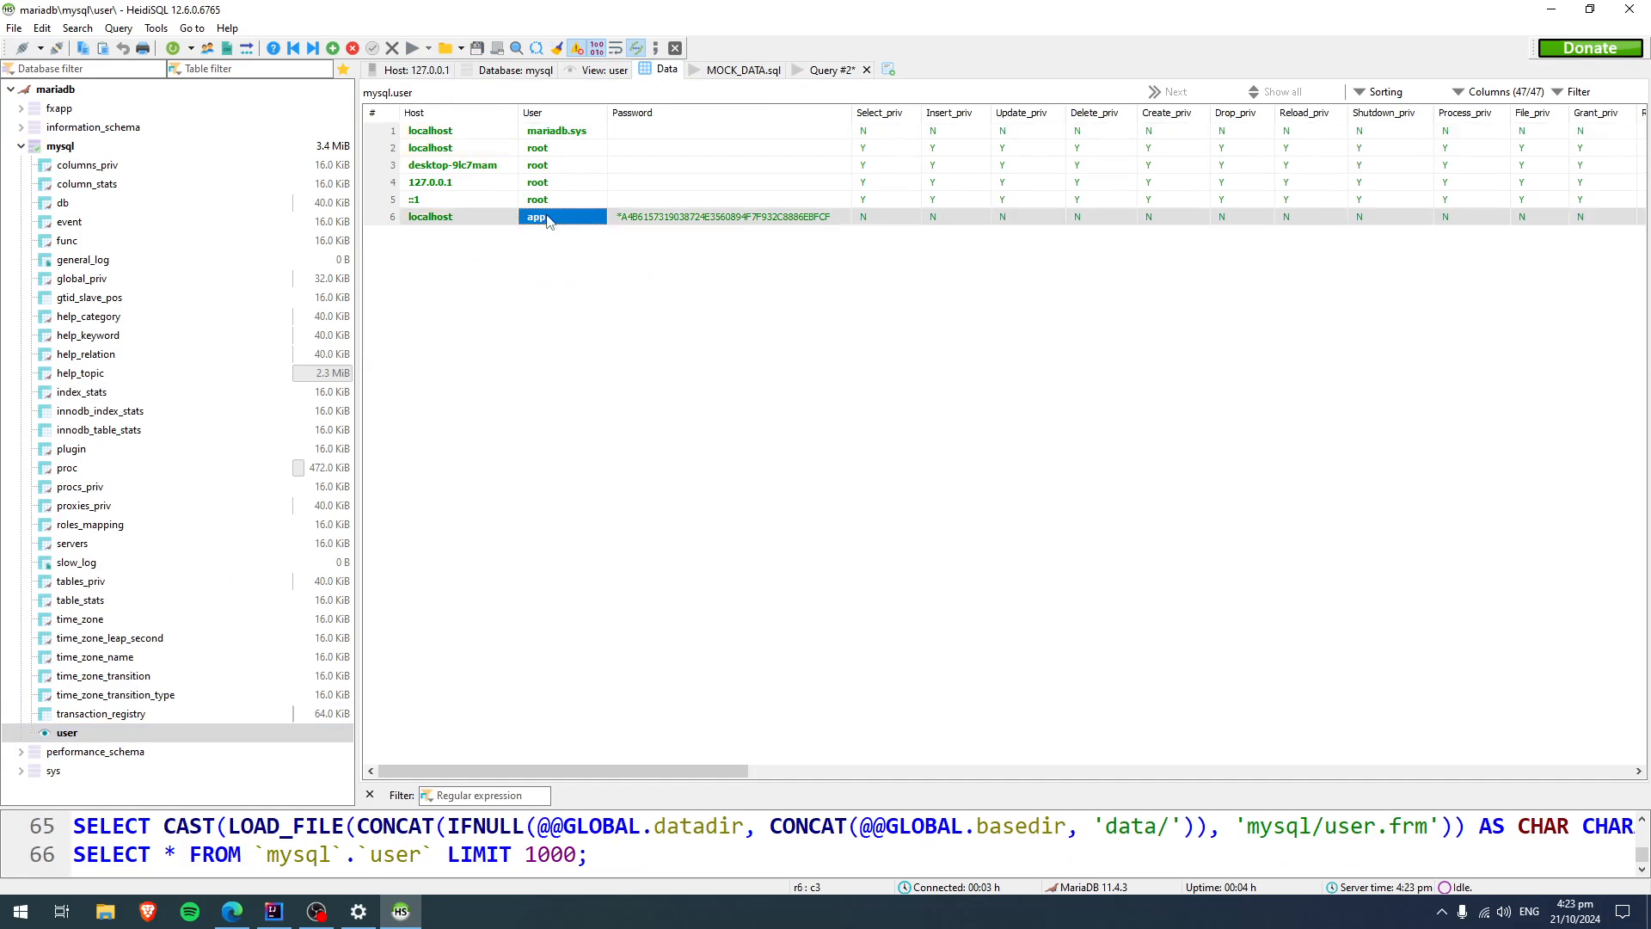
left_click(418, 220)
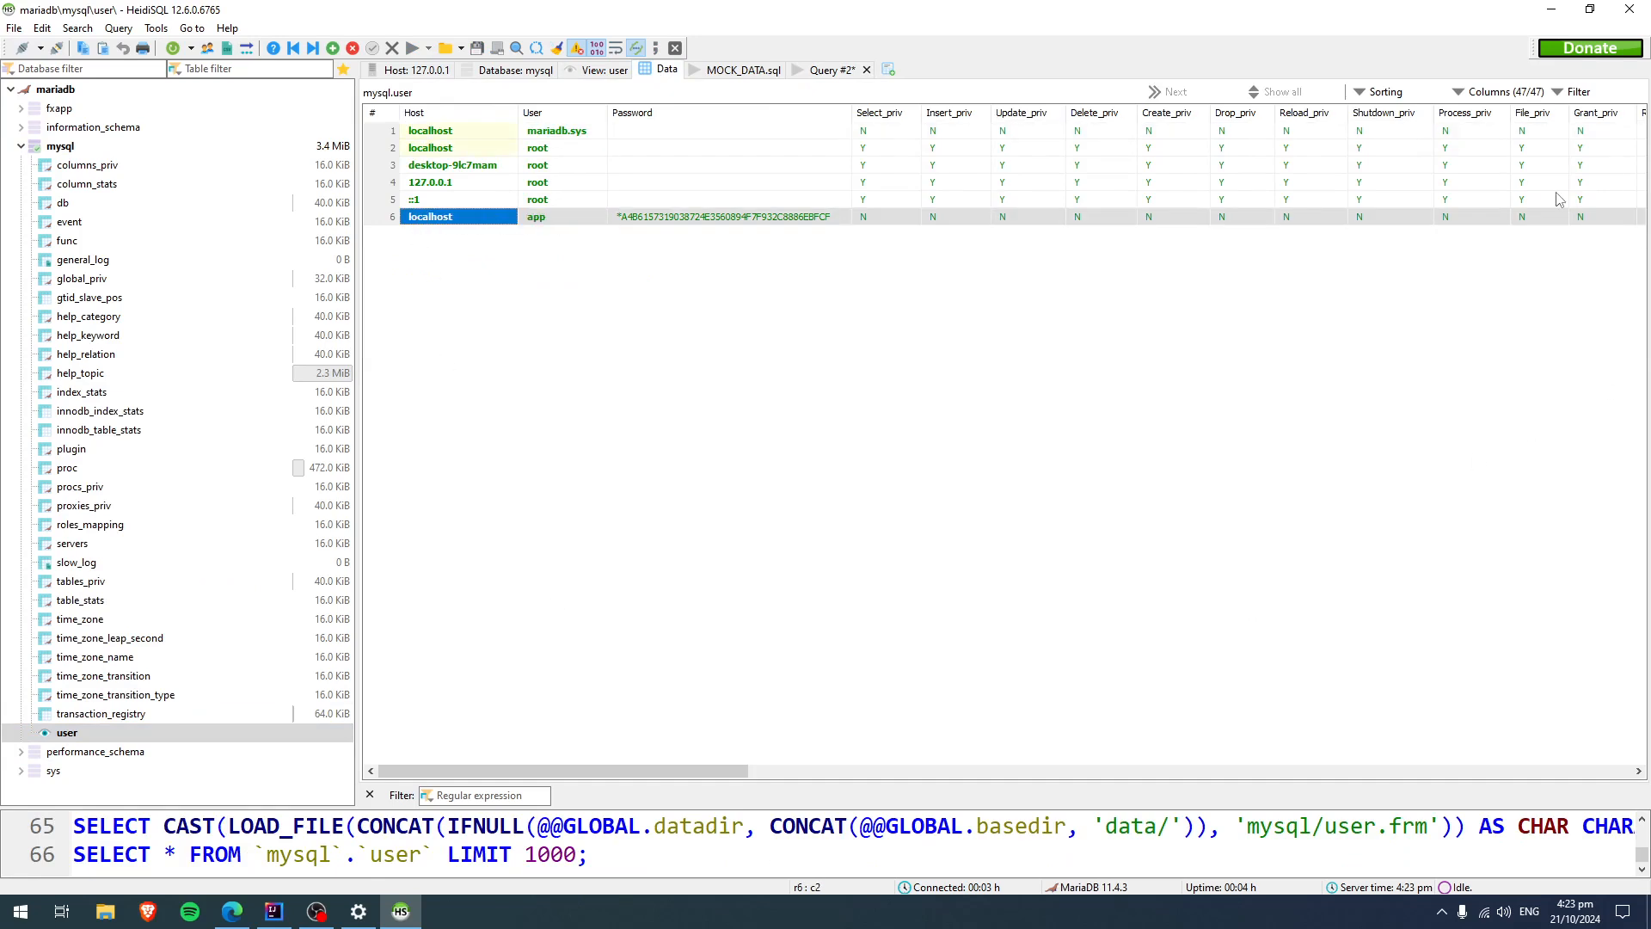
Switch to the mysql_javafx project in IntelliJ IDEA and open the DatabaseConnection class with enlarged code text.
left_click(1550, 8)
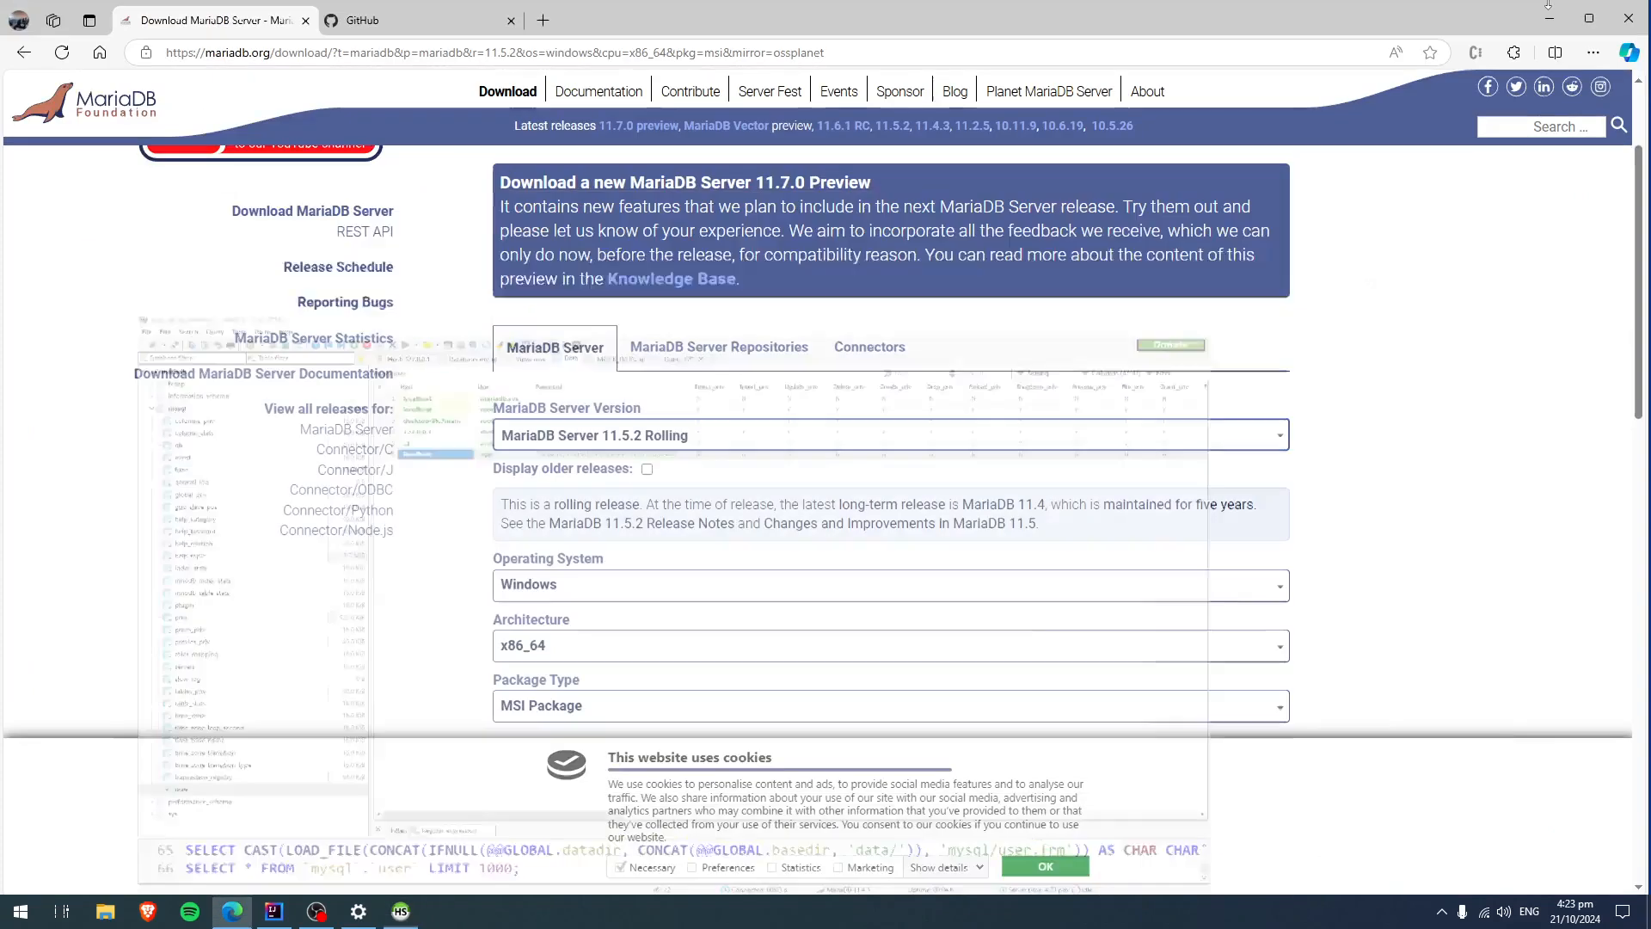
left_click(291, 919)
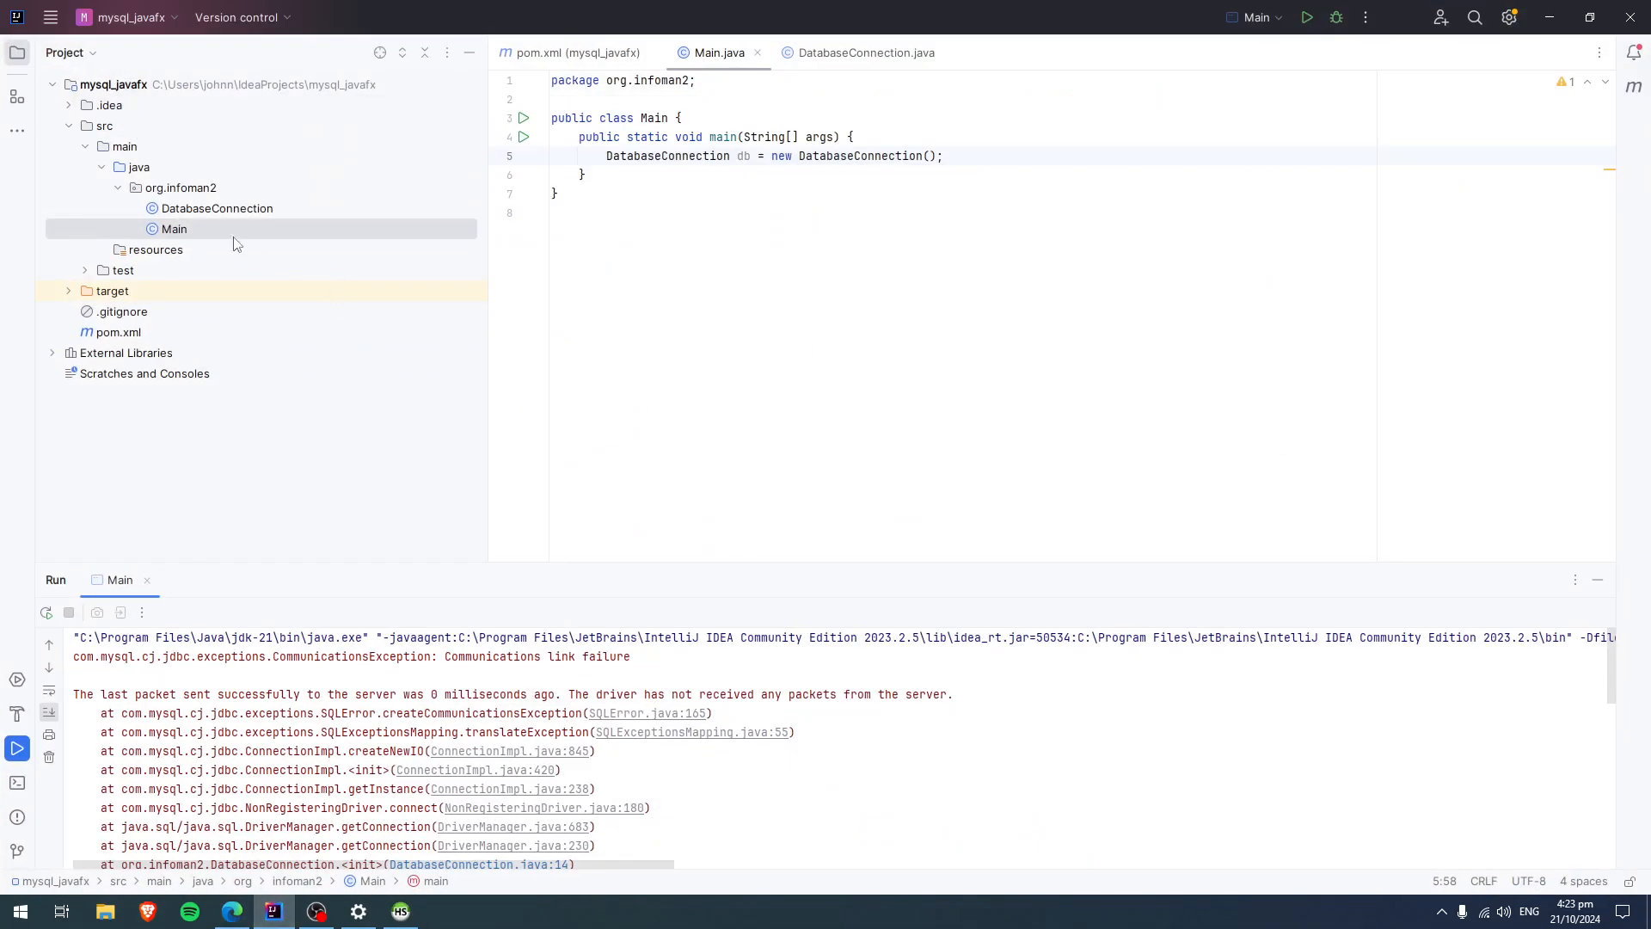
left_click(229, 215)
double_click(228, 215)
scroll(824, 531, "up", 4, "ctrl")
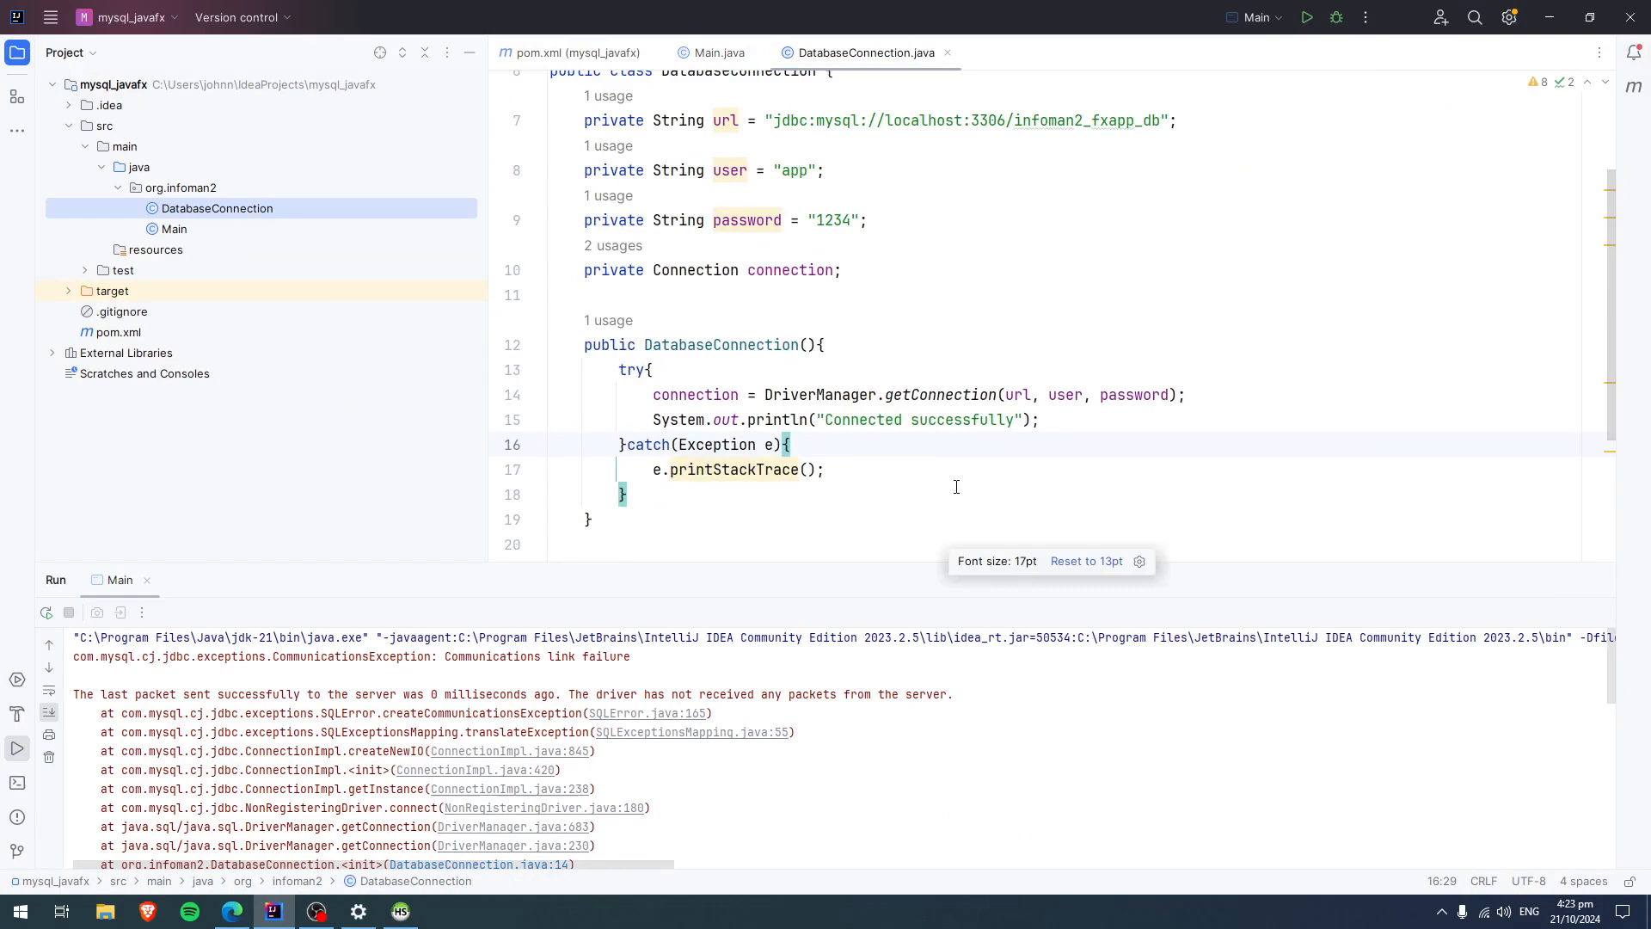
Enlarge the code area by shrinking the run output and hiding the project tree, and increase the code's font size.
left_click_drag(811, 567, 804, 855)
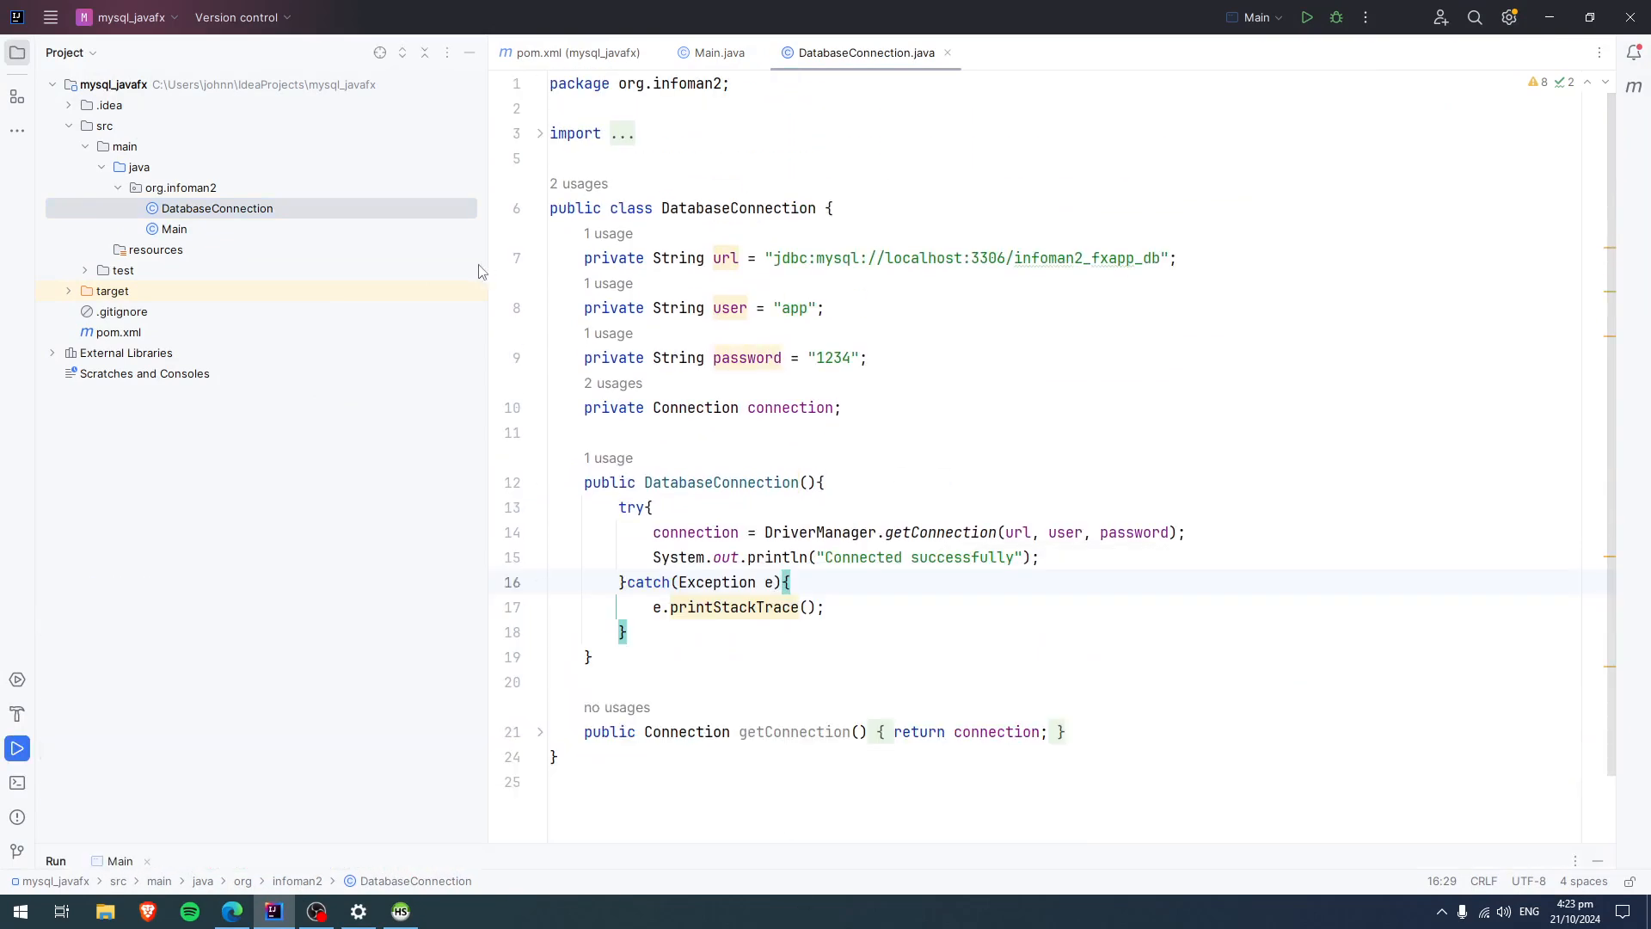
left_click(17, 53)
scroll(765, 441, "up", 6, "ctrl")
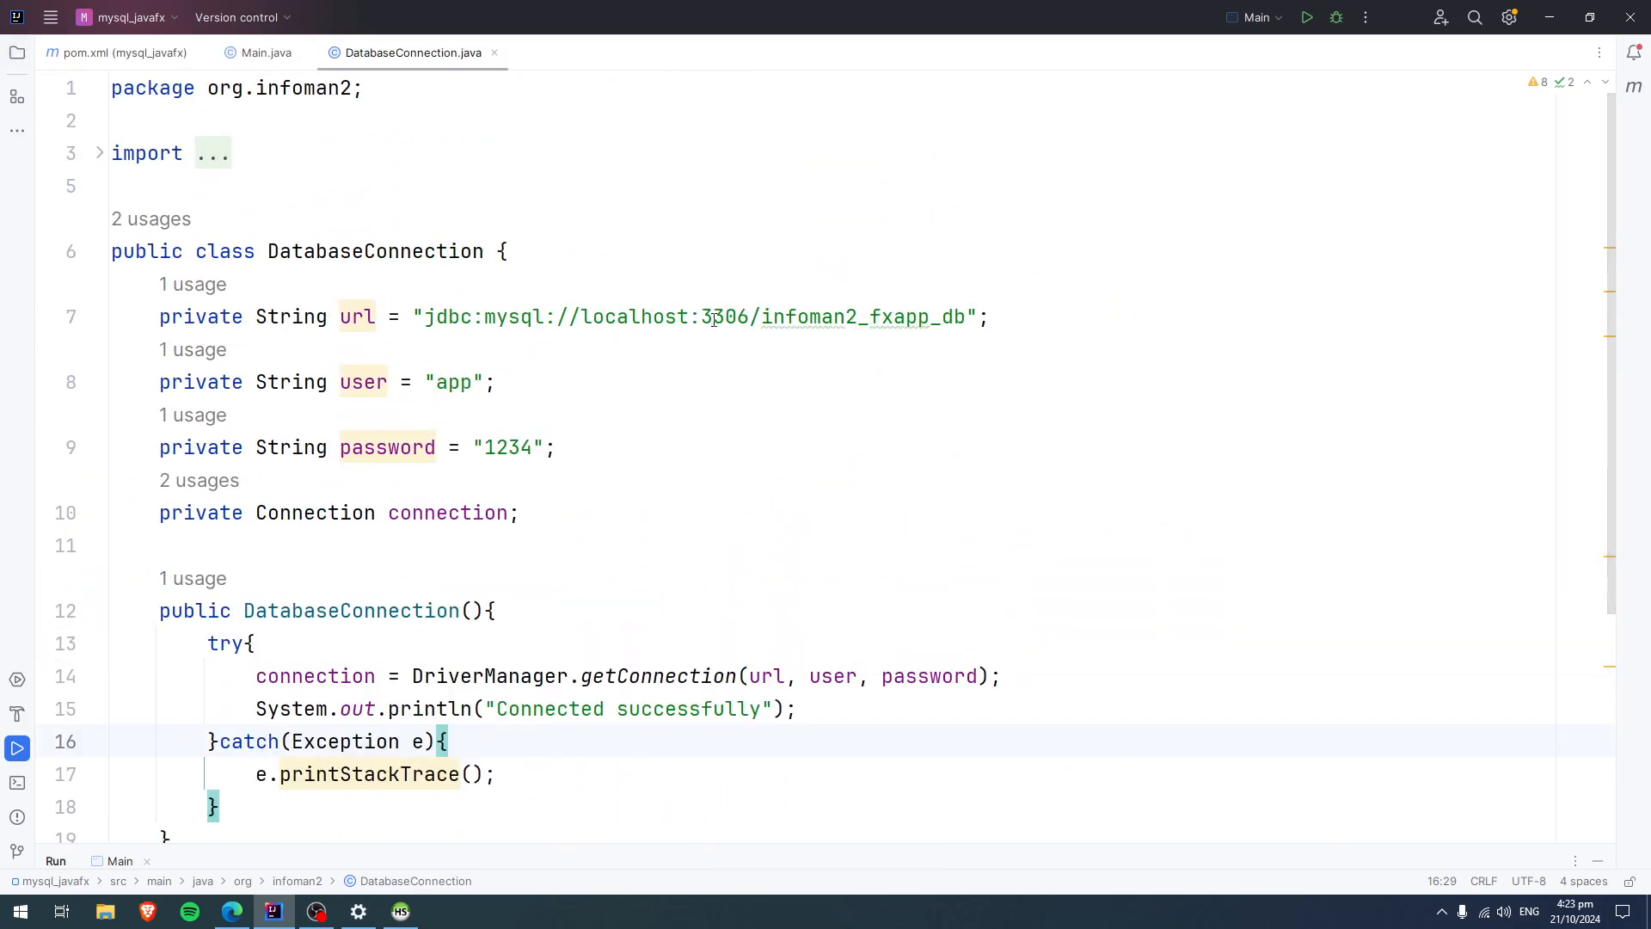
Change the JDBC URL's port to 3340 and its database name to fxapp, and check the user and password fields.
left_click_drag(726, 318, 737, 318)
left_click(744, 319)
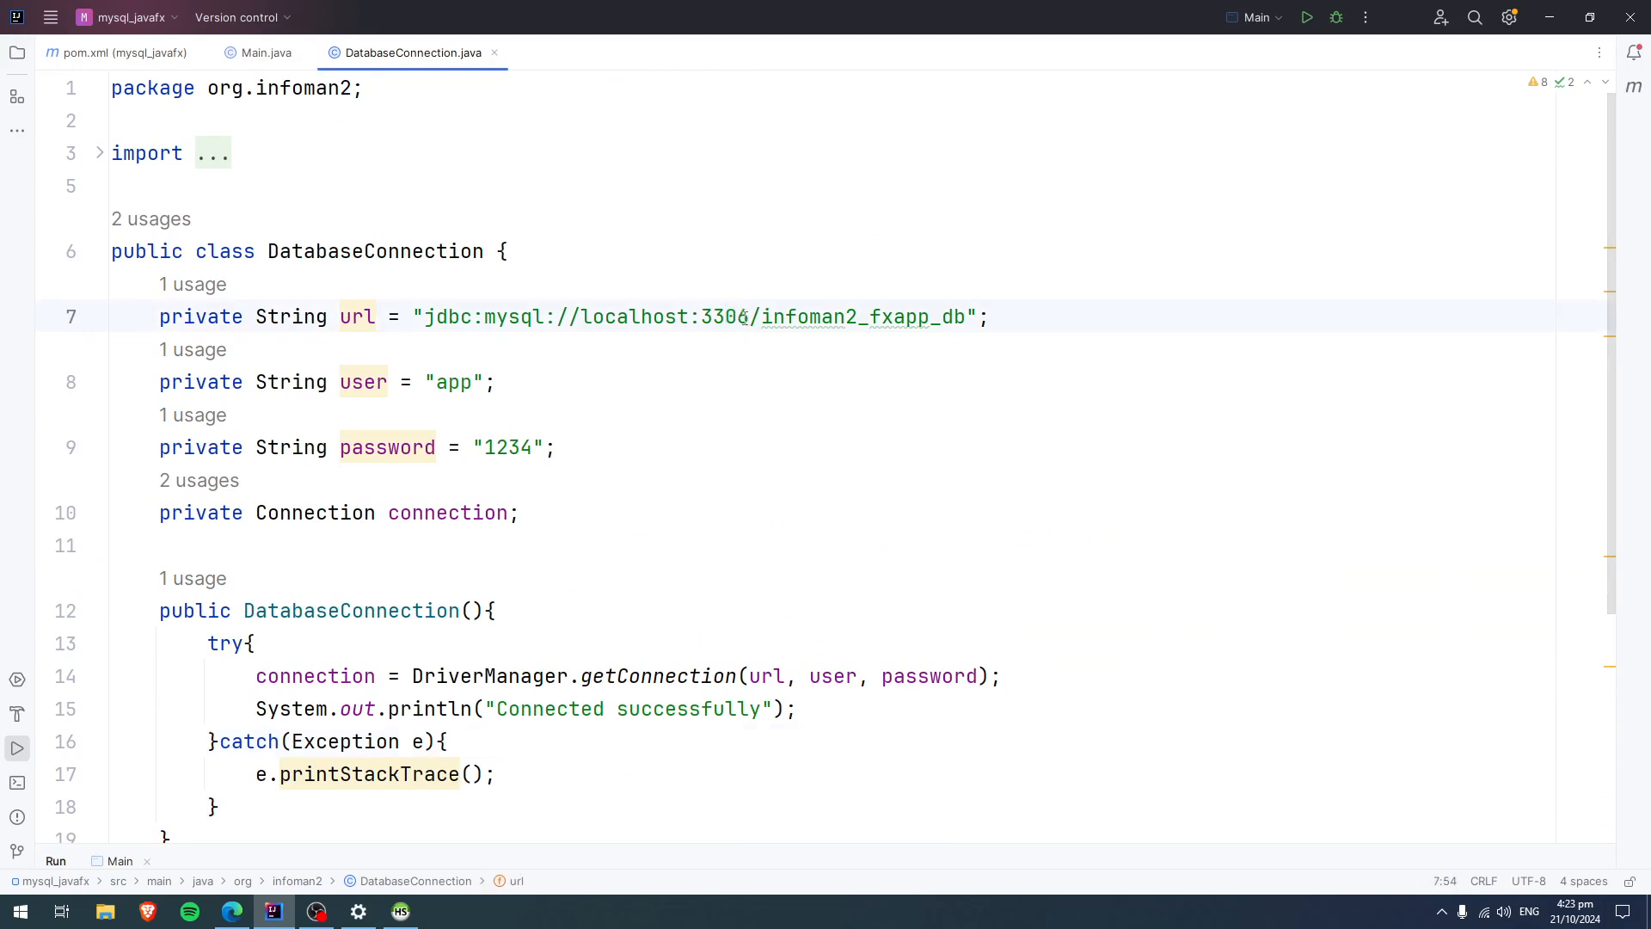
key("BackSpace")
key("BackSpace")
type("40")
double_click(855, 317)
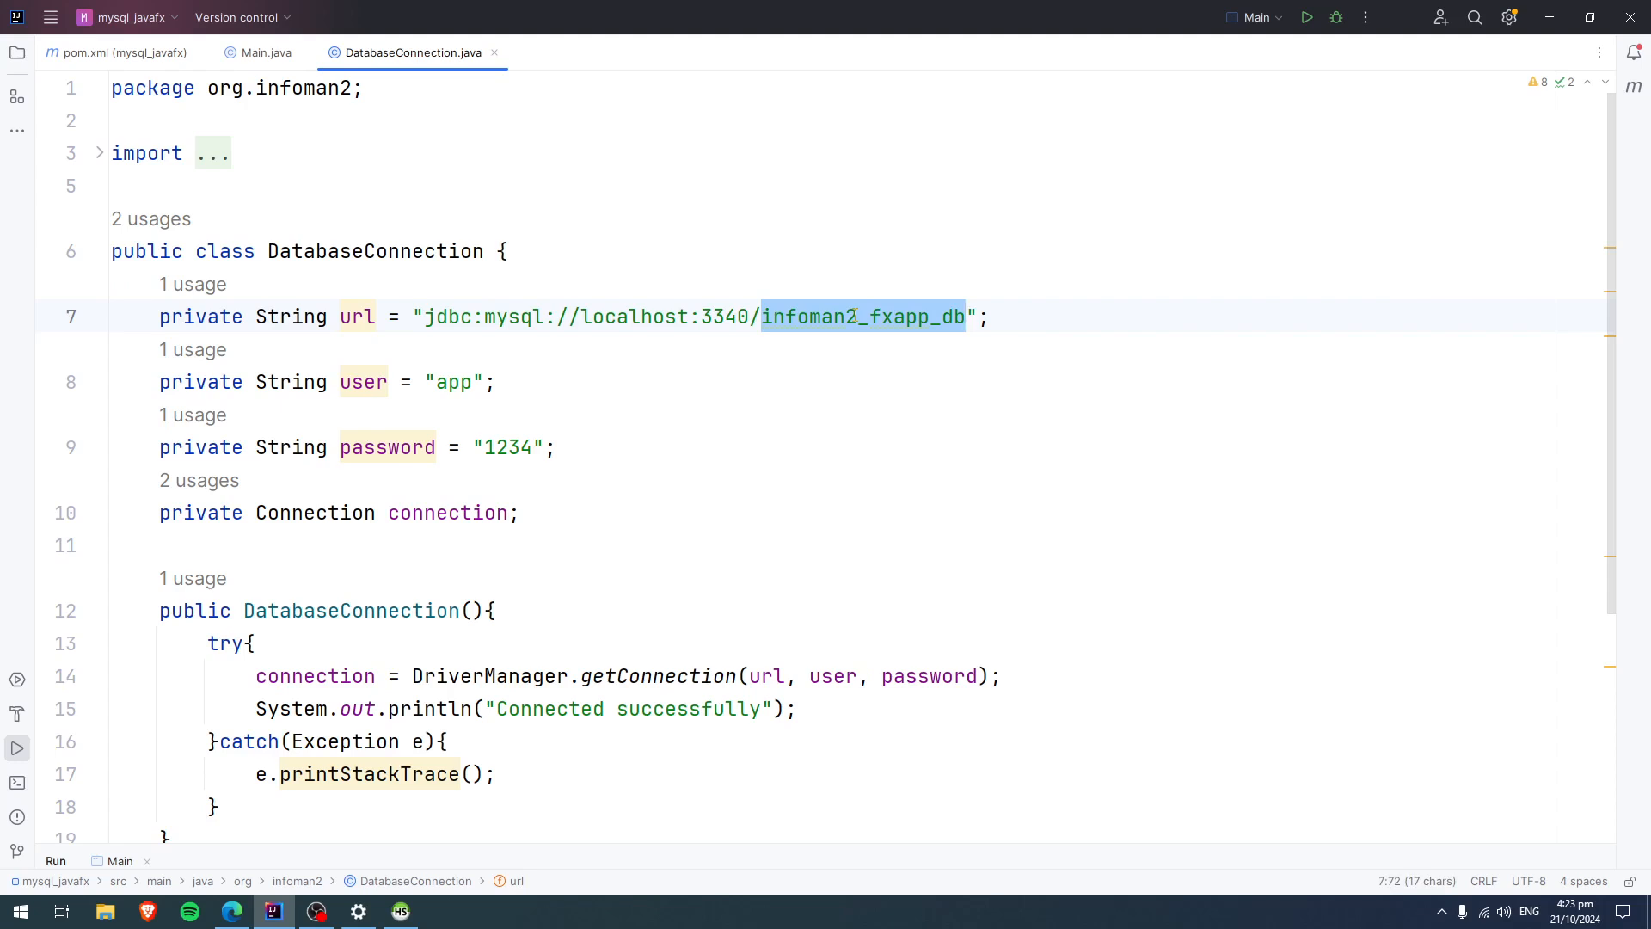
type("fxapp")
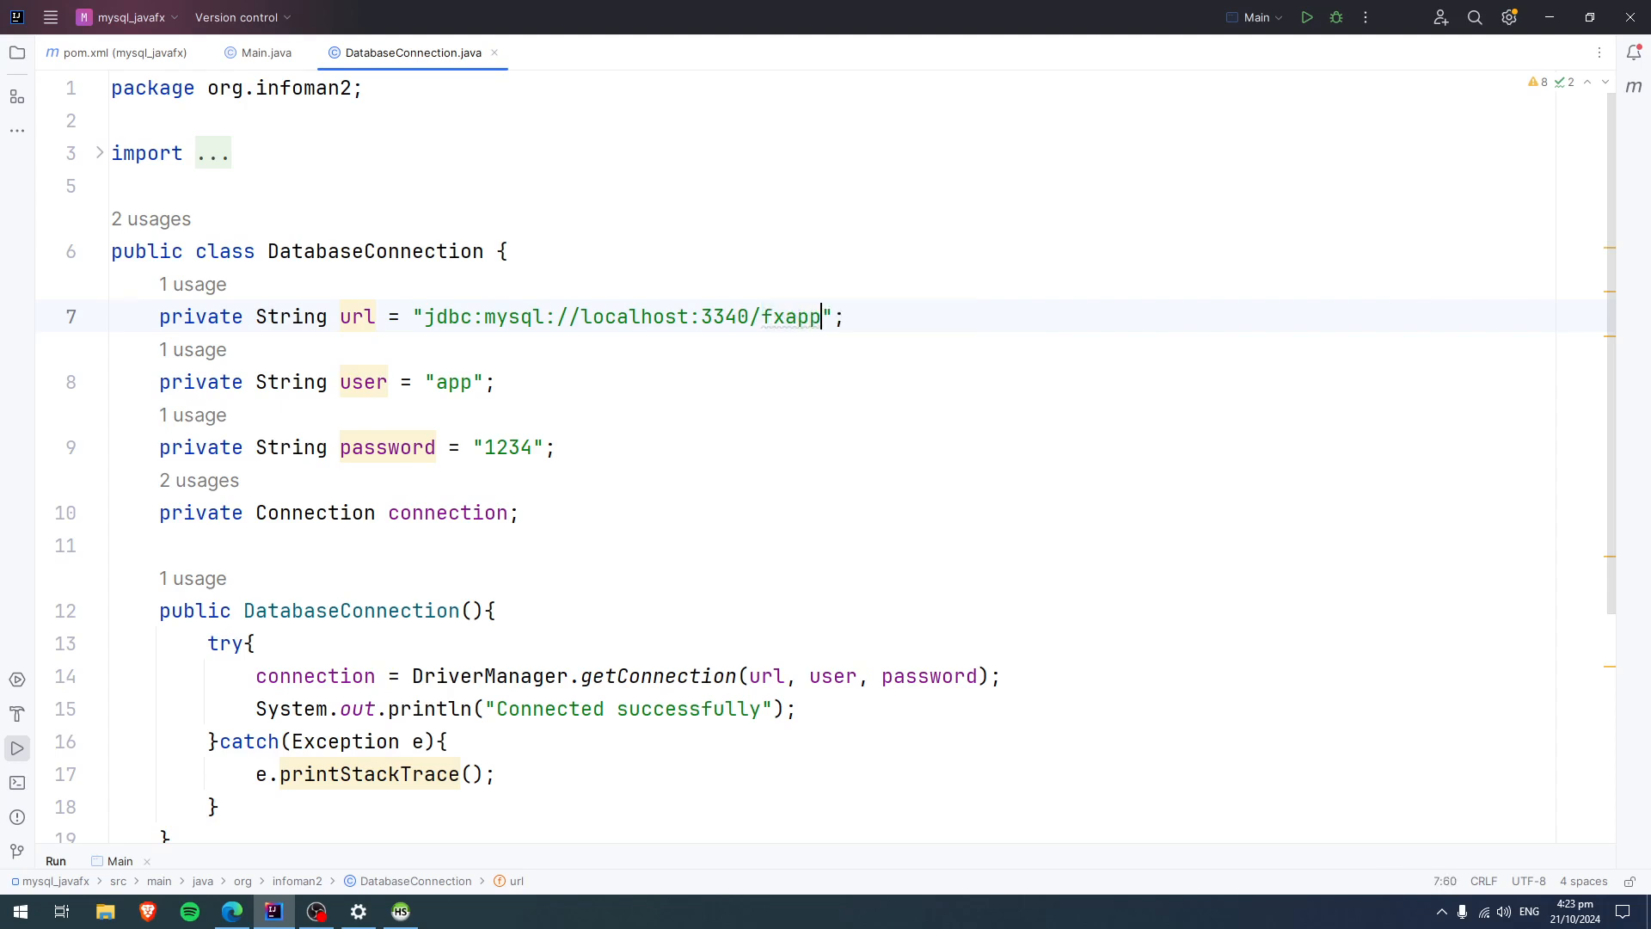
double_click(460, 380)
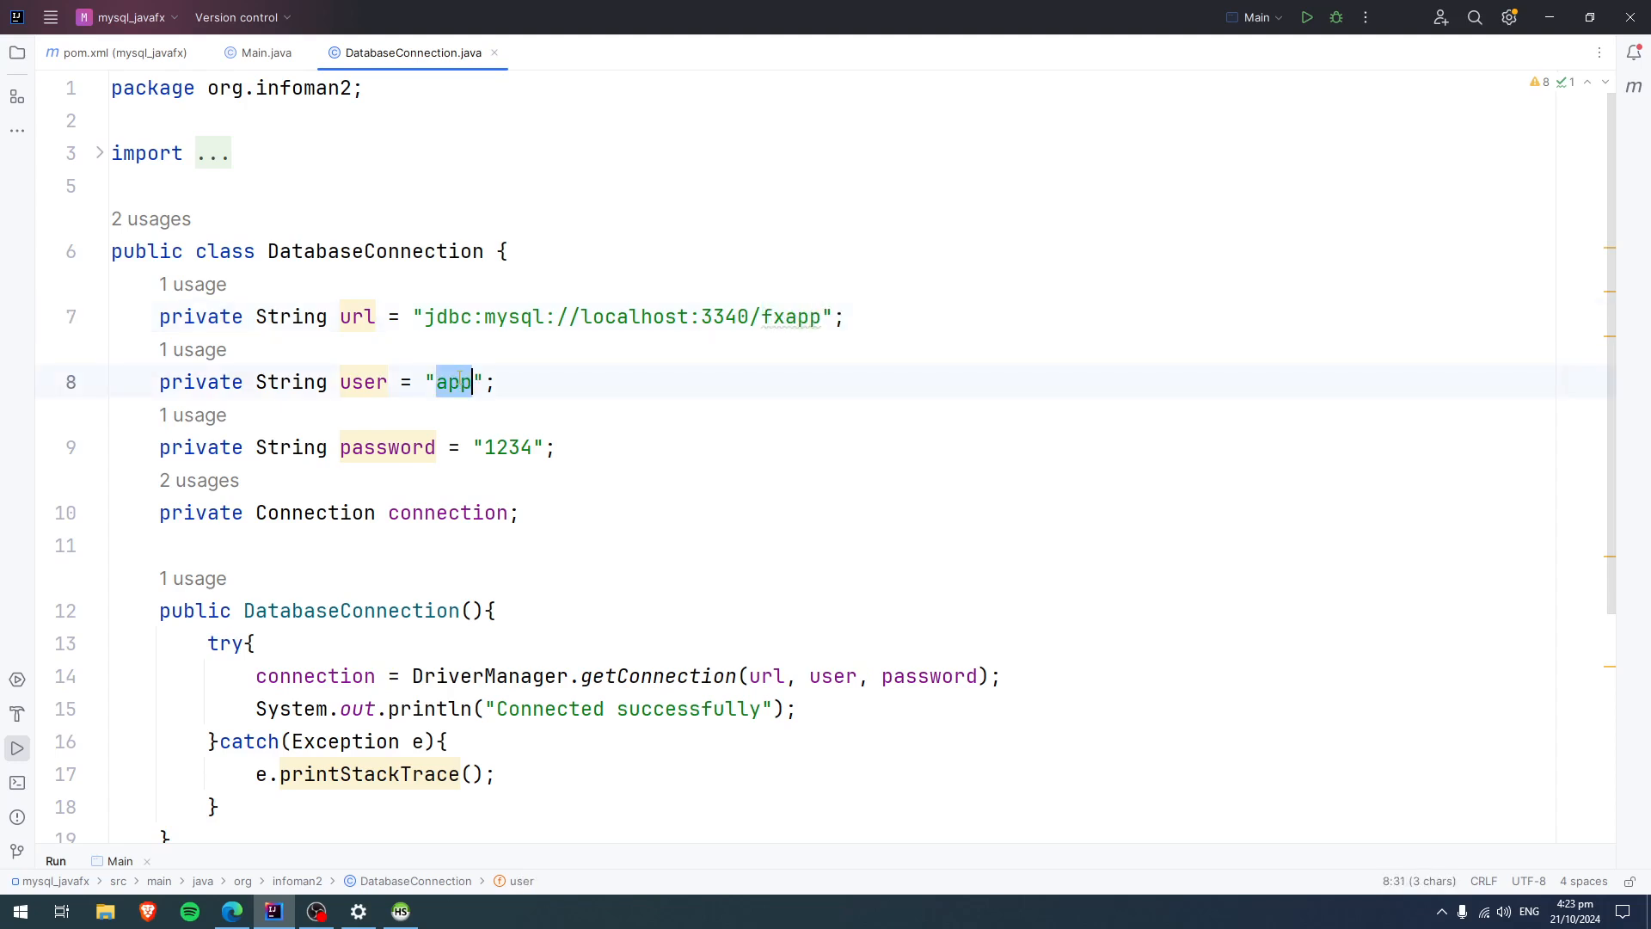
double_click(506, 447)
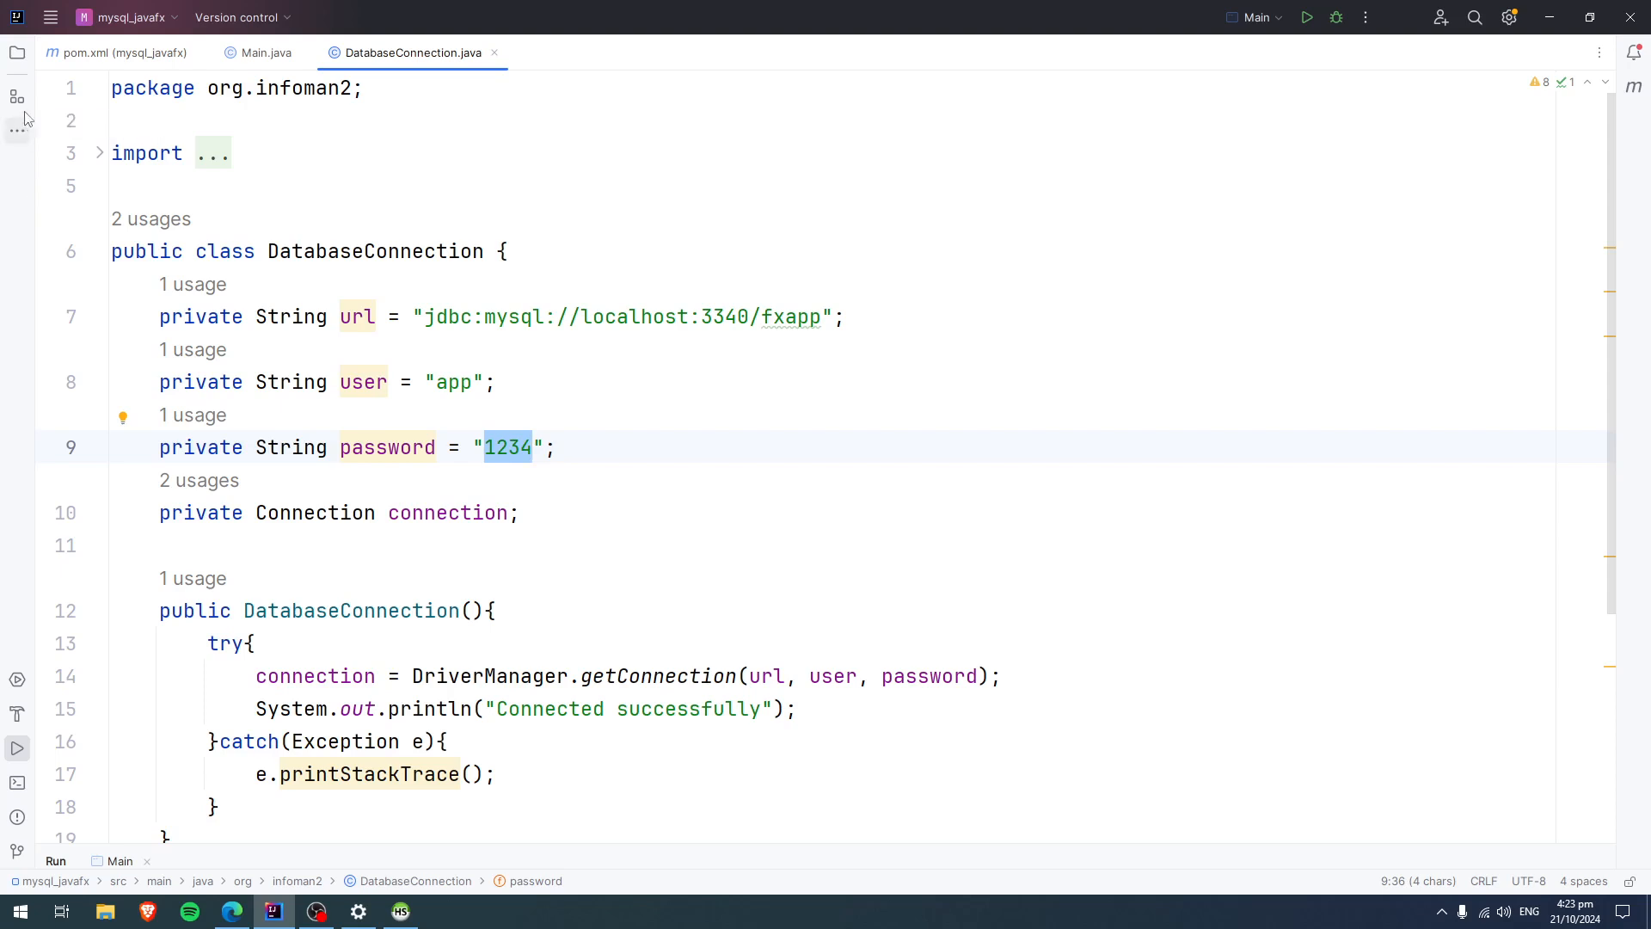
Show the project tree again, open the Main class and narrow the tree to give the code more width.
left_click(17, 53)
double_click(165, 229)
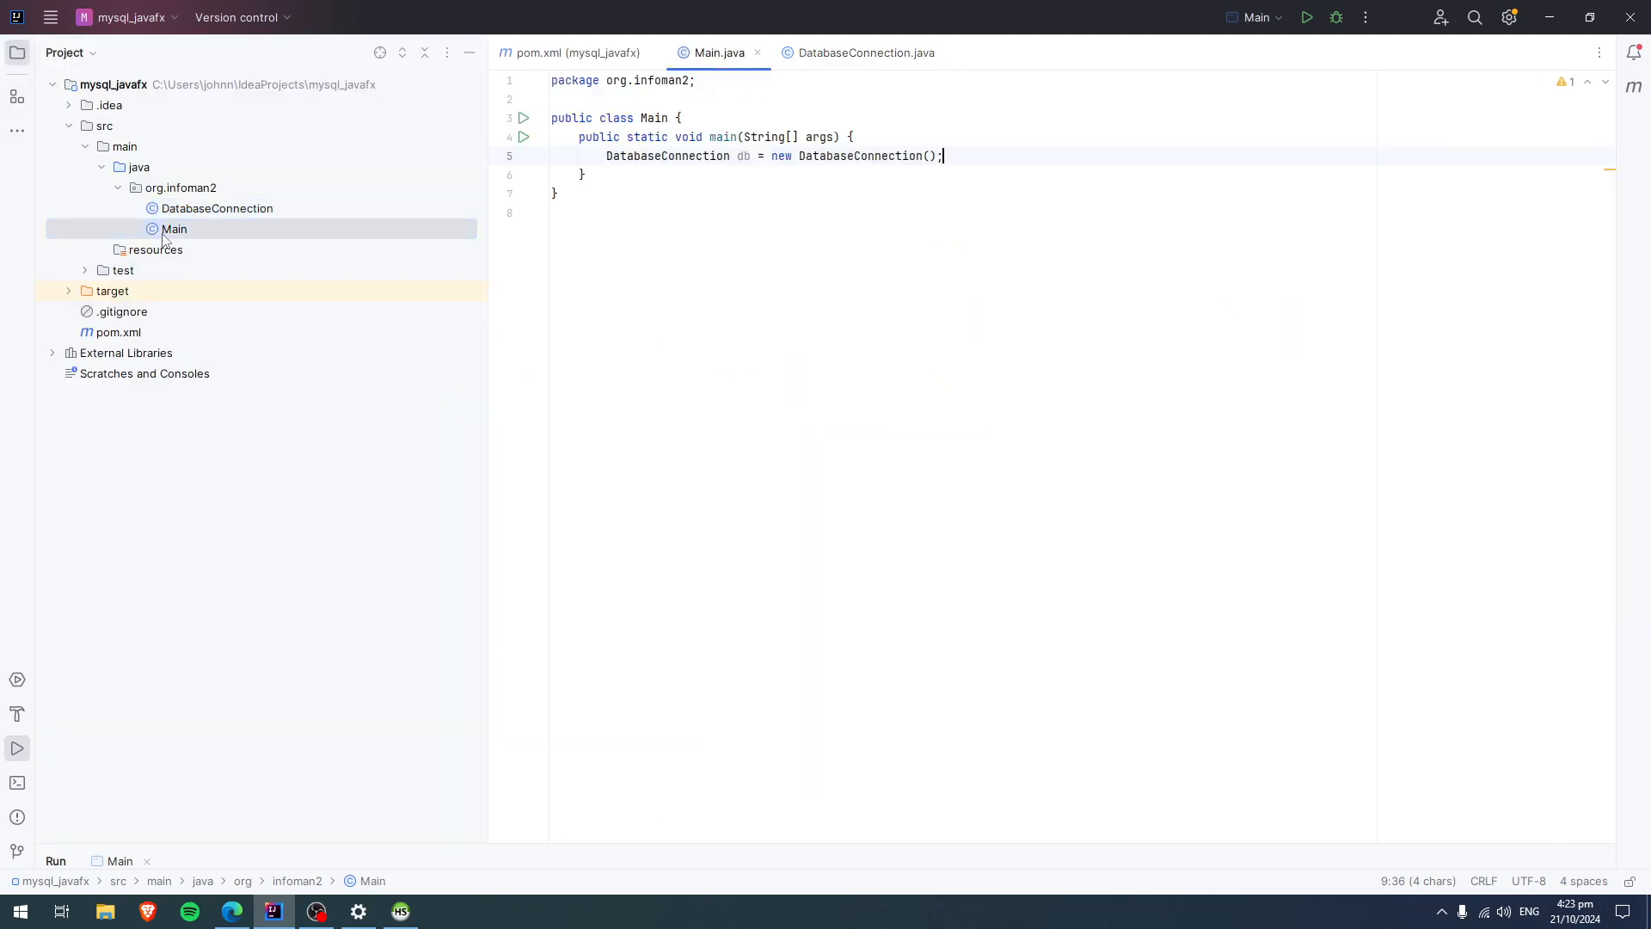
left_click_drag(488, 248, 101, 248)
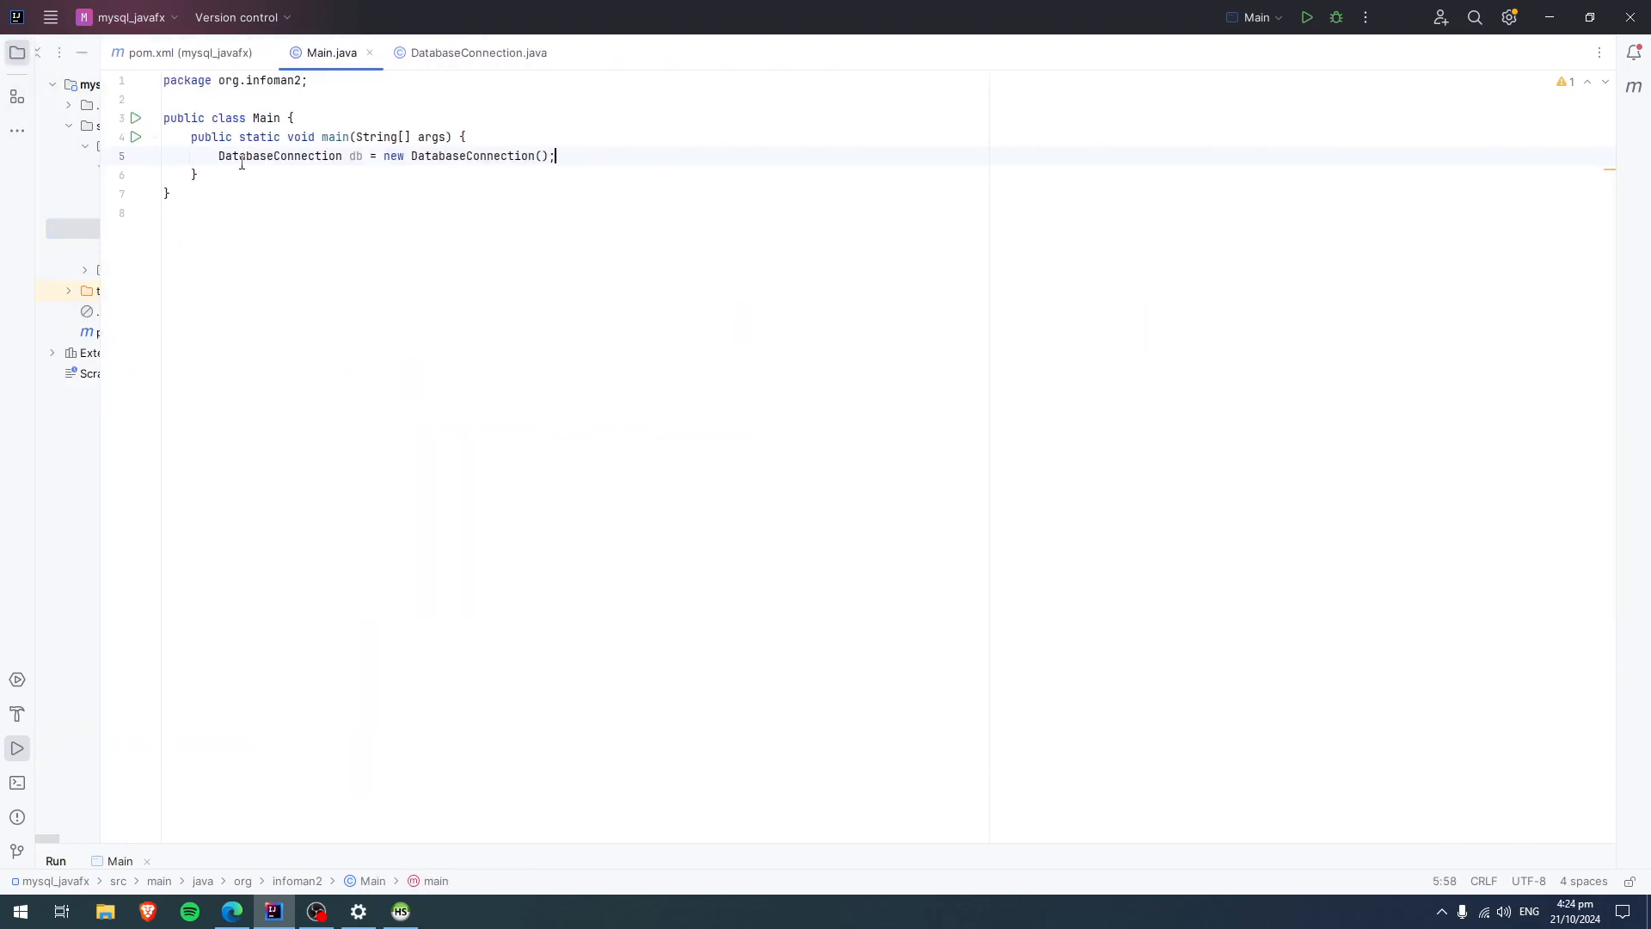
left_click_drag(102, 165, 392, 172)
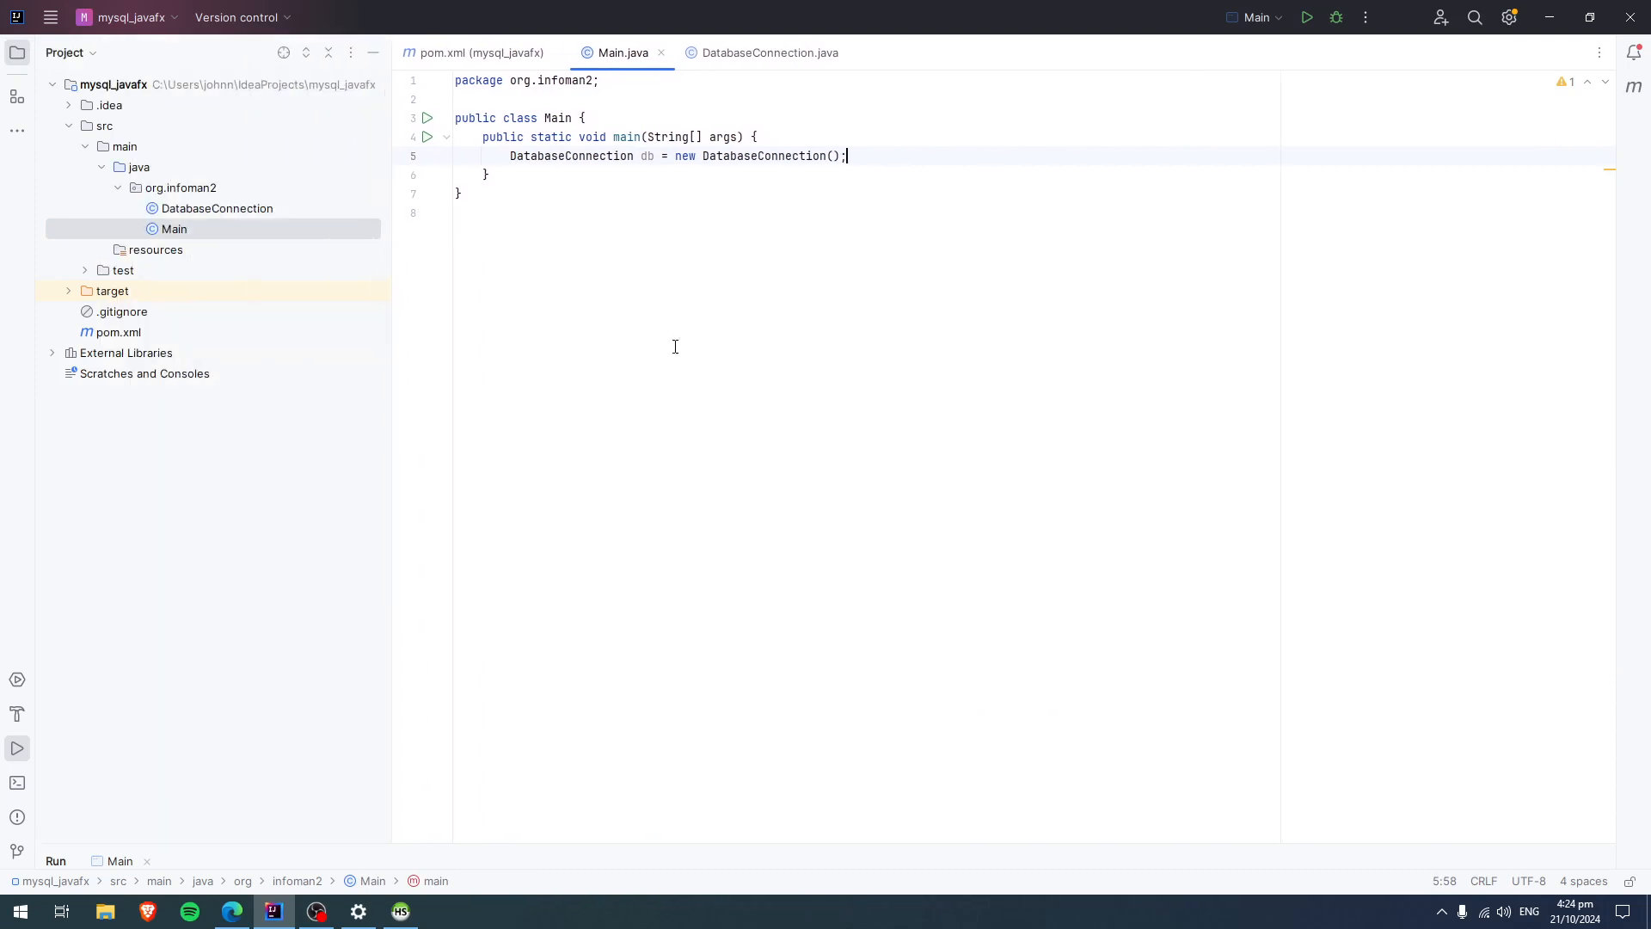
Enlarge the Main class's code text to 24 pt and open the DatabaseConnection class that it instantiates.
scroll(675, 346, "up", 11, "ctrl")
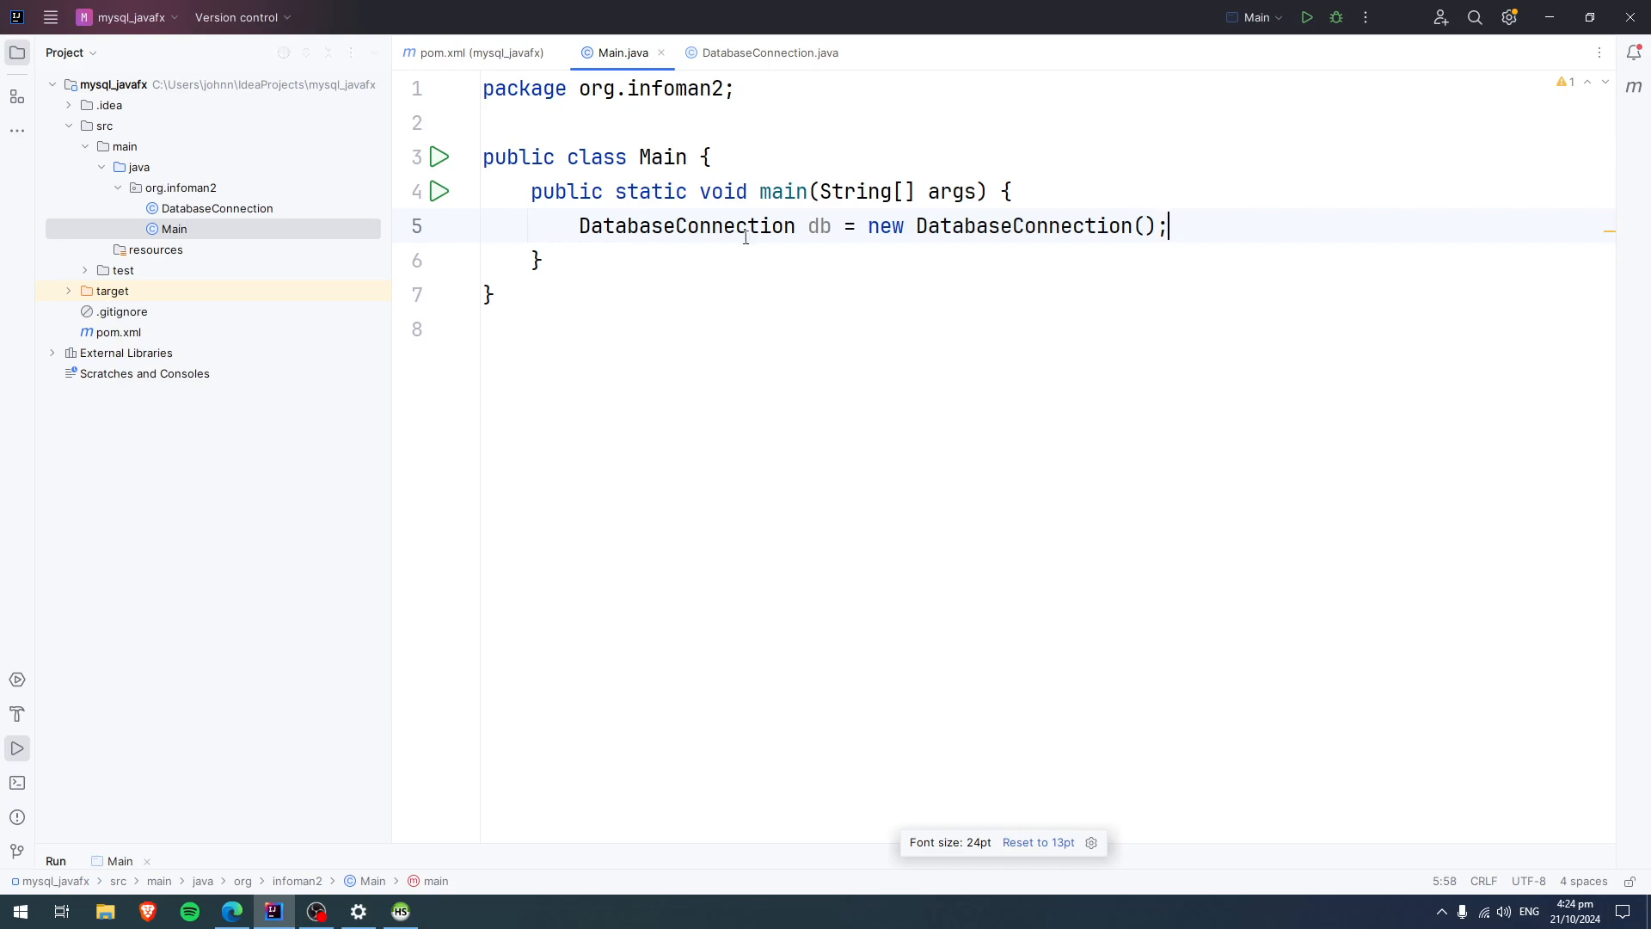
left_click(952, 225)
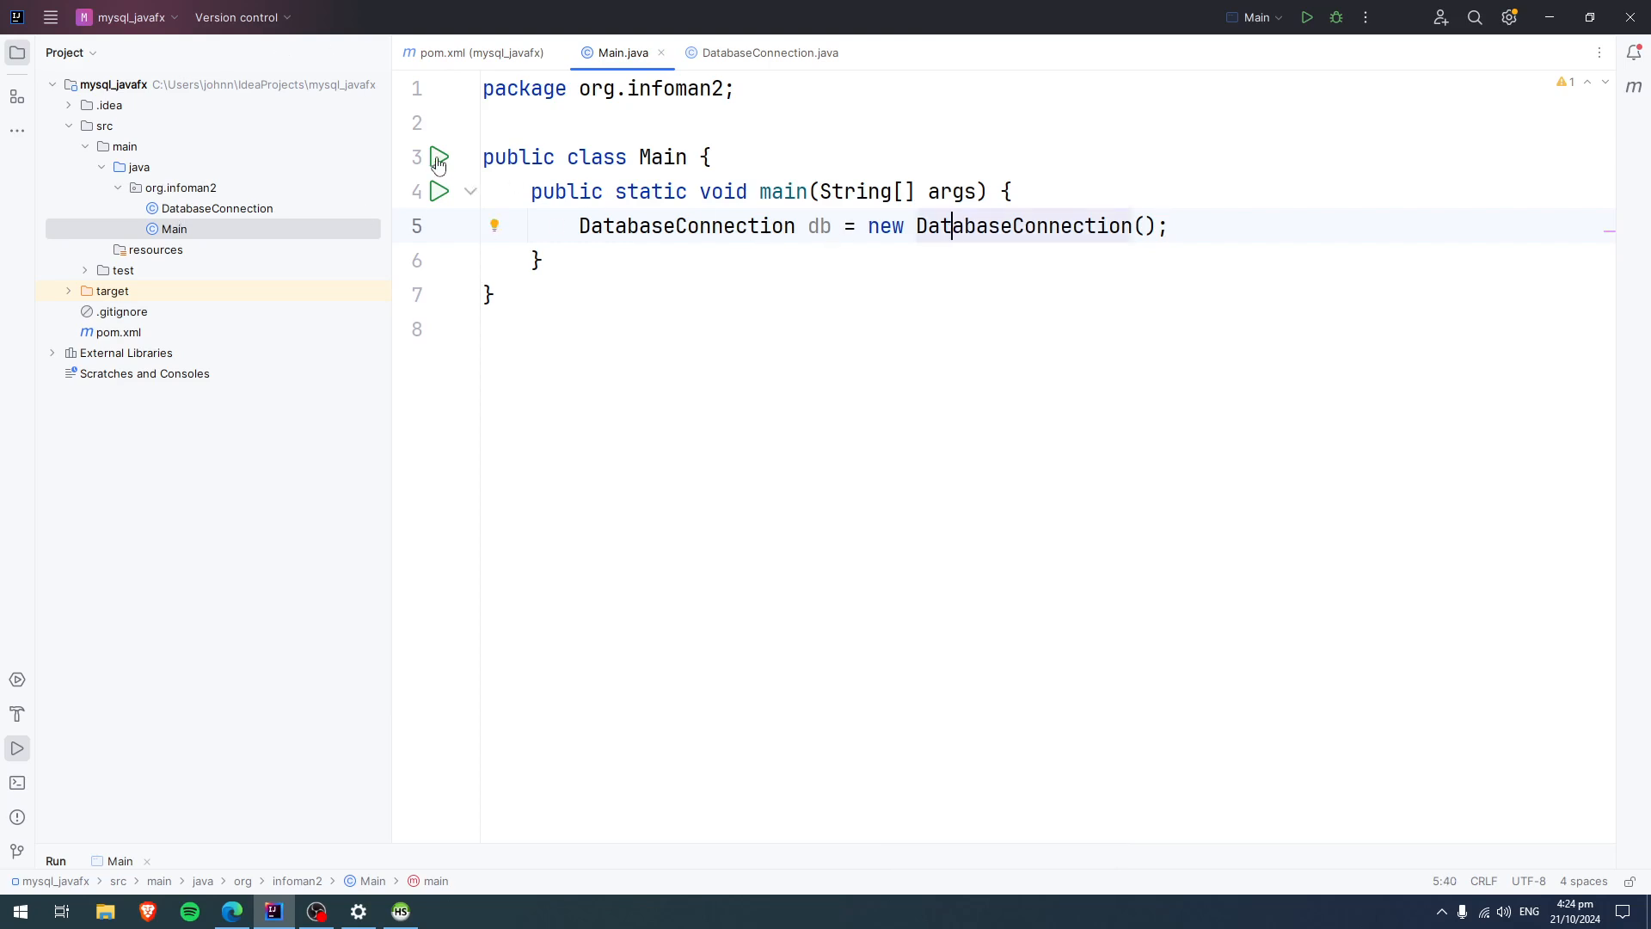
double_click(217, 208)
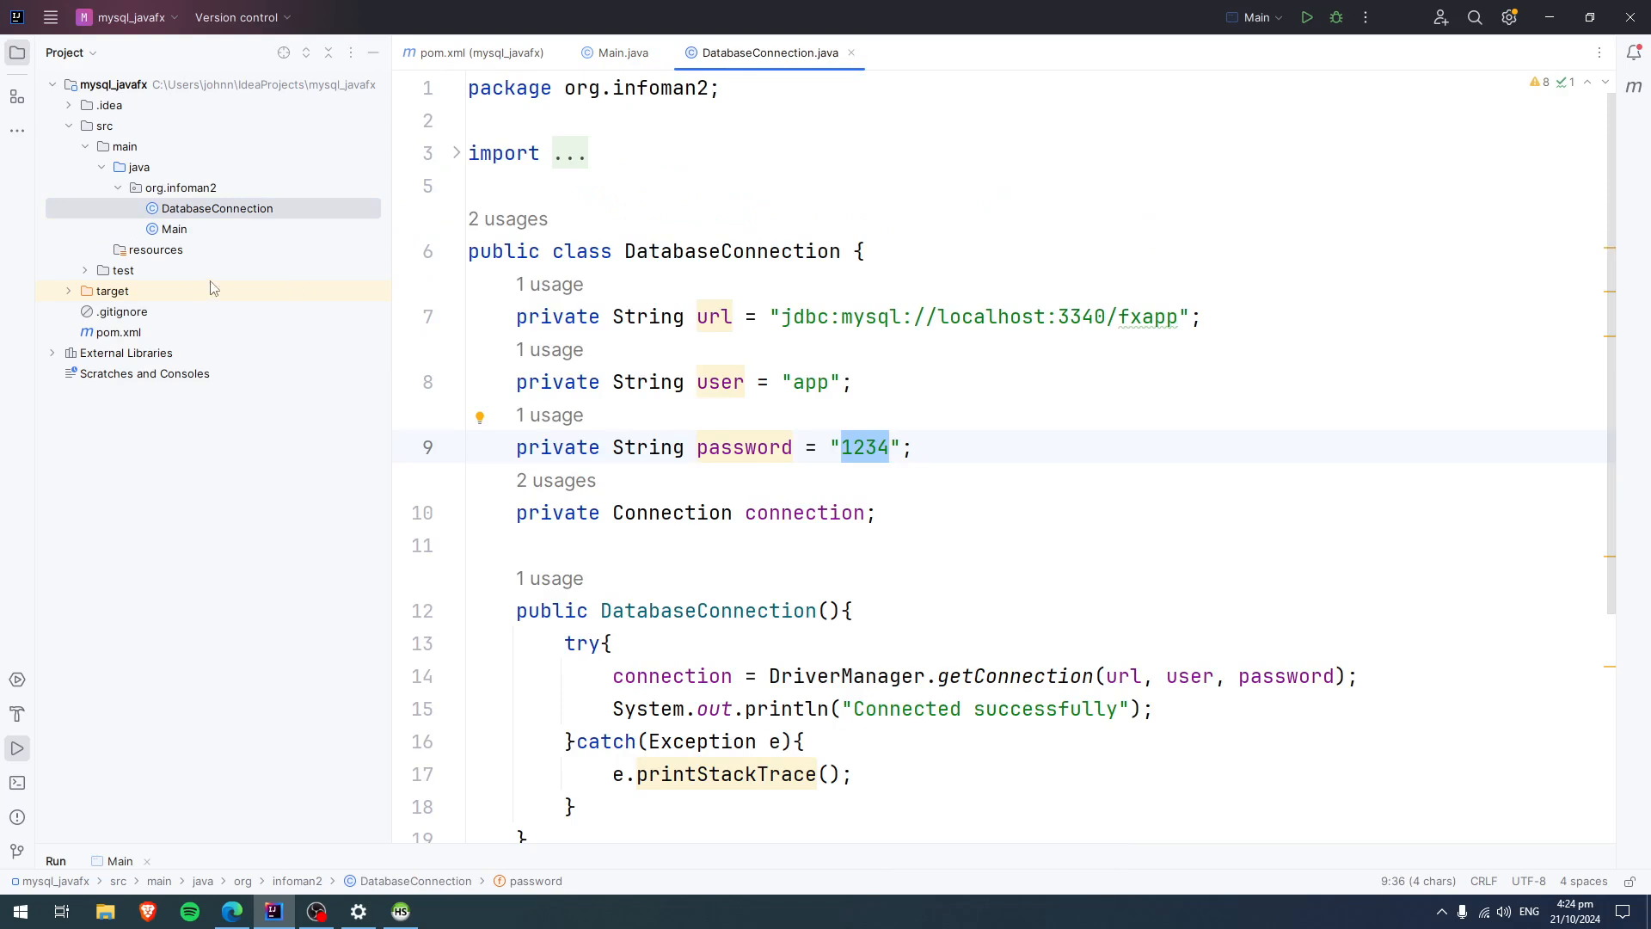
Return to the Main class and run its main method to test the database connection.
left_click(611, 54)
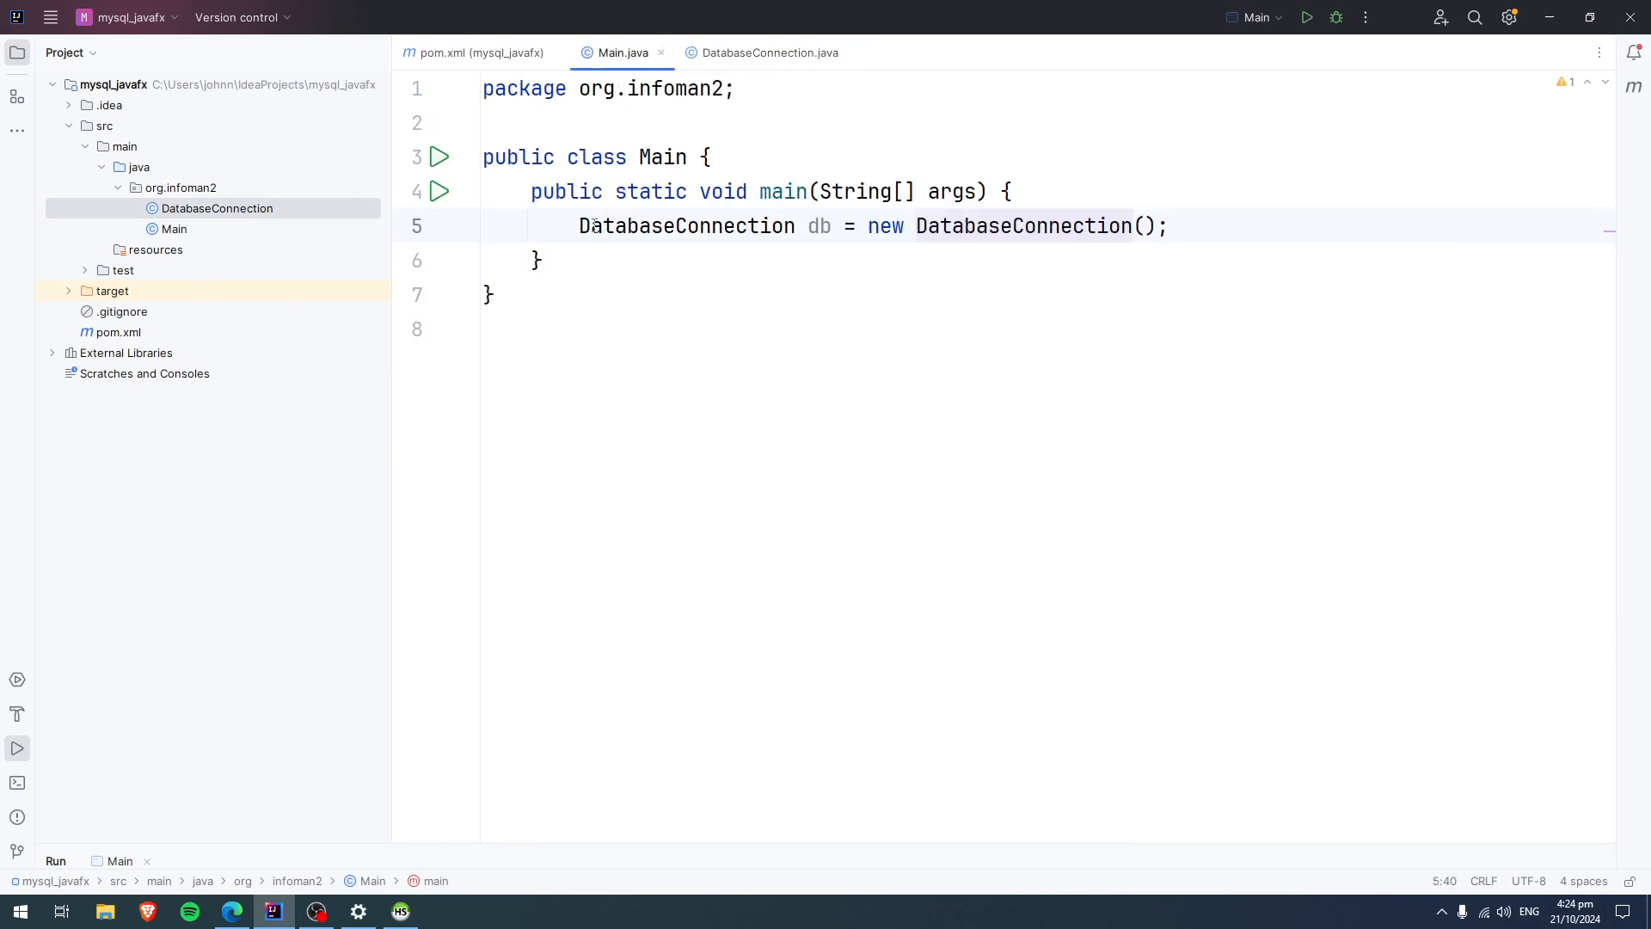
left_click(438, 193)
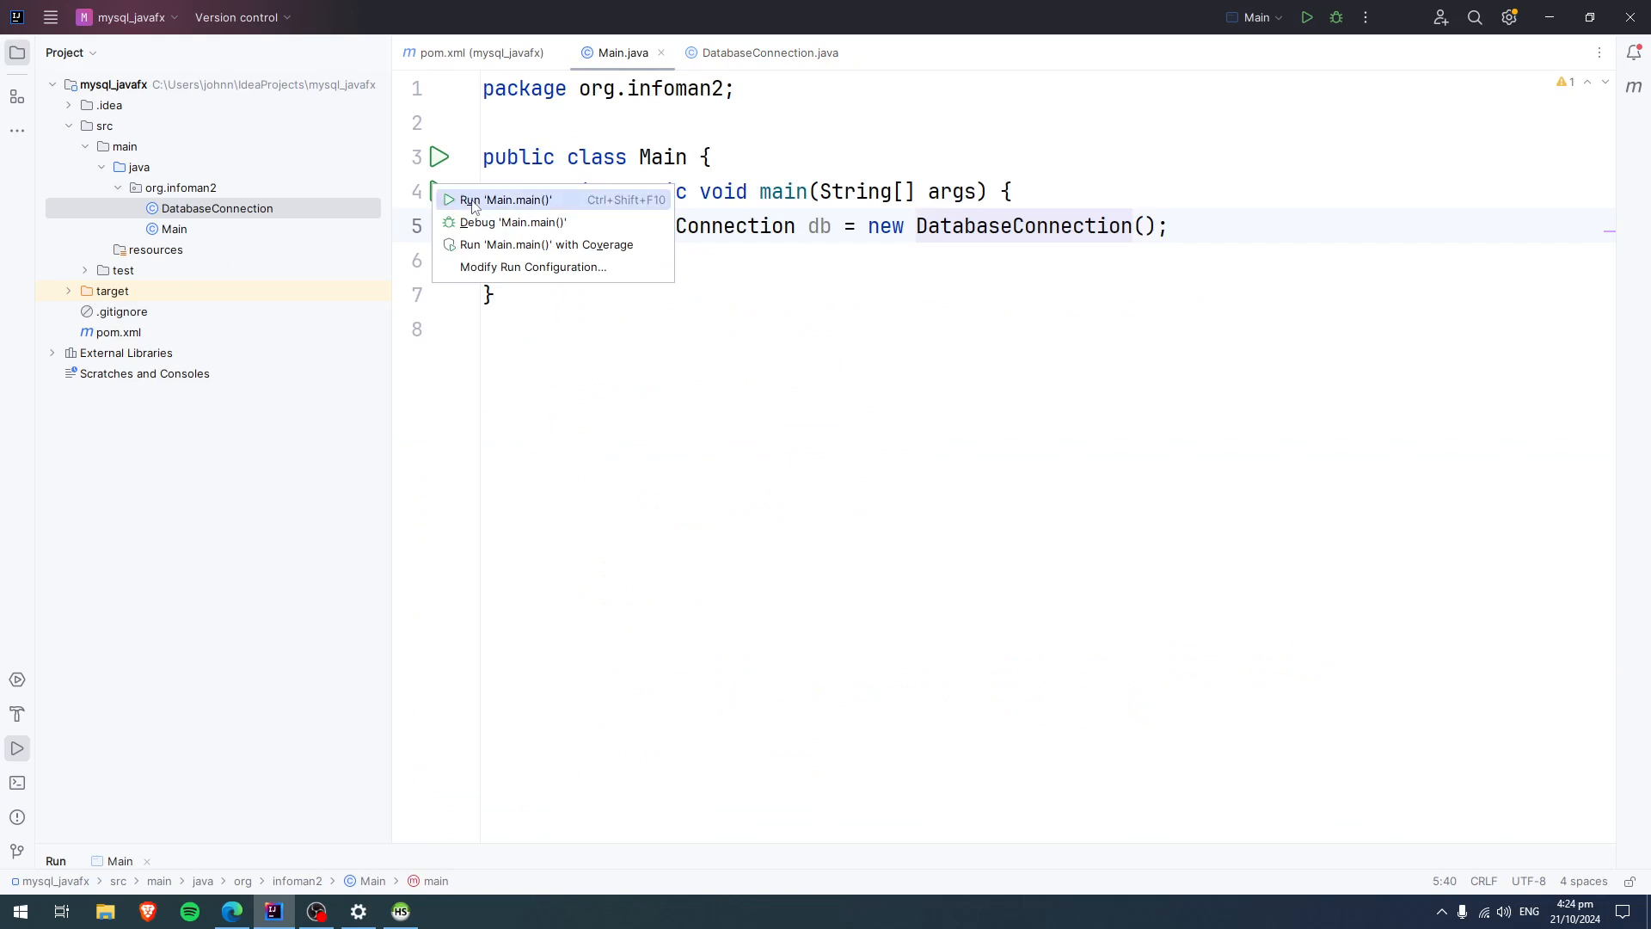
left_click(482, 200)
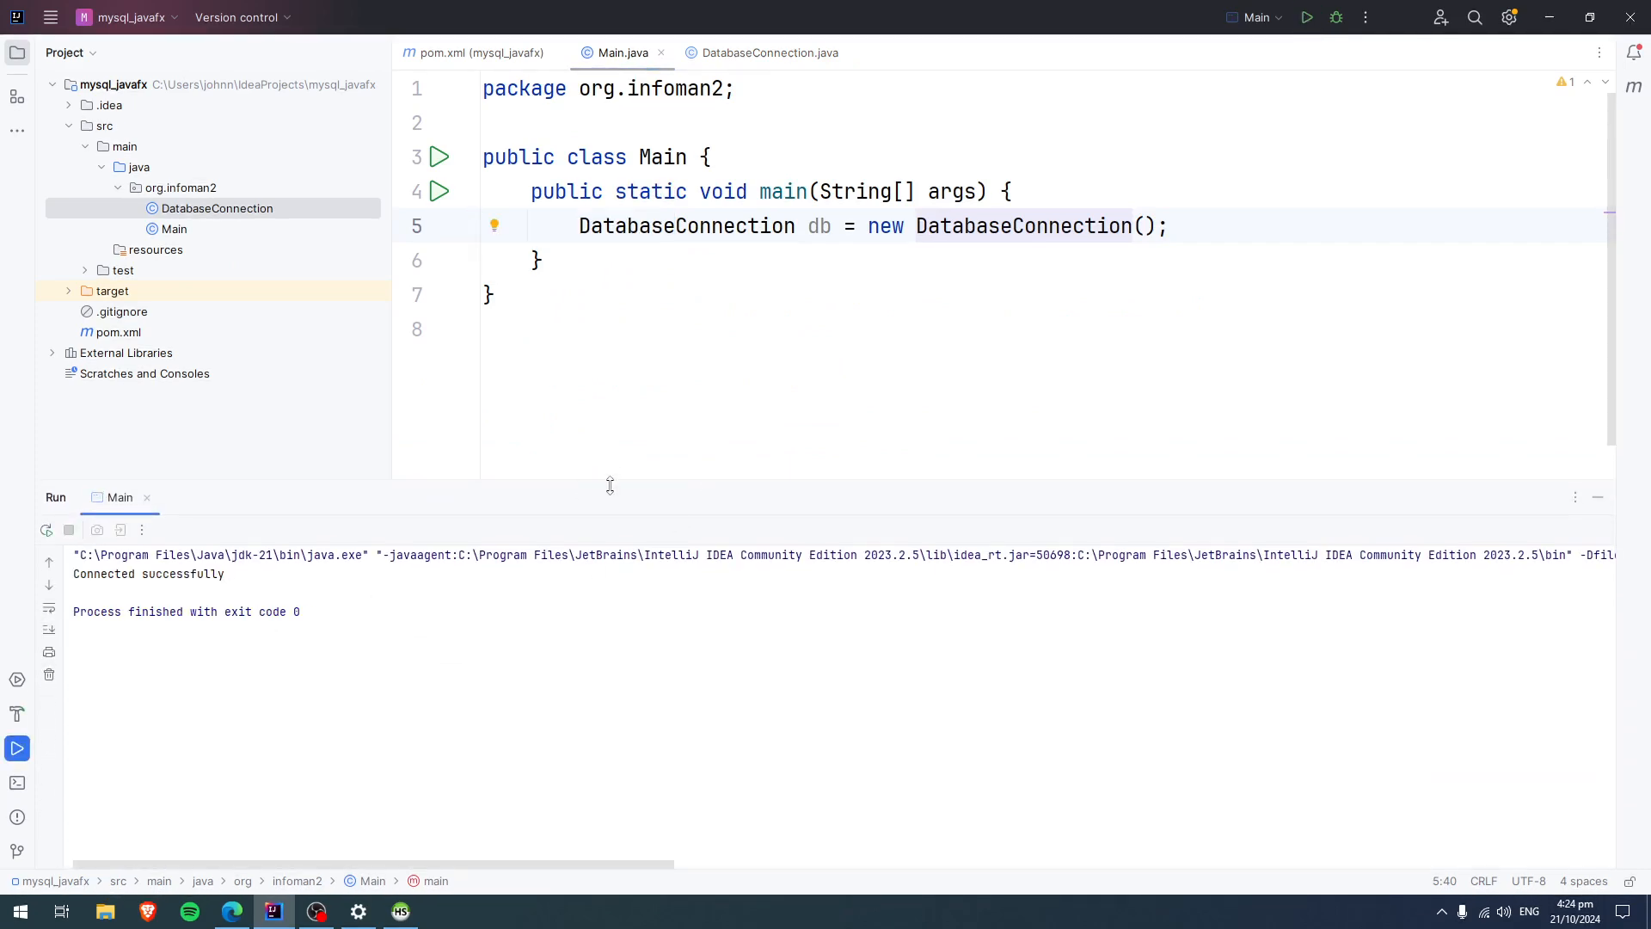
Switch to HeidiSQL to look over the mysql.user table, and minimize it to return to IntelliJ IDEA.
left_click(401, 910)
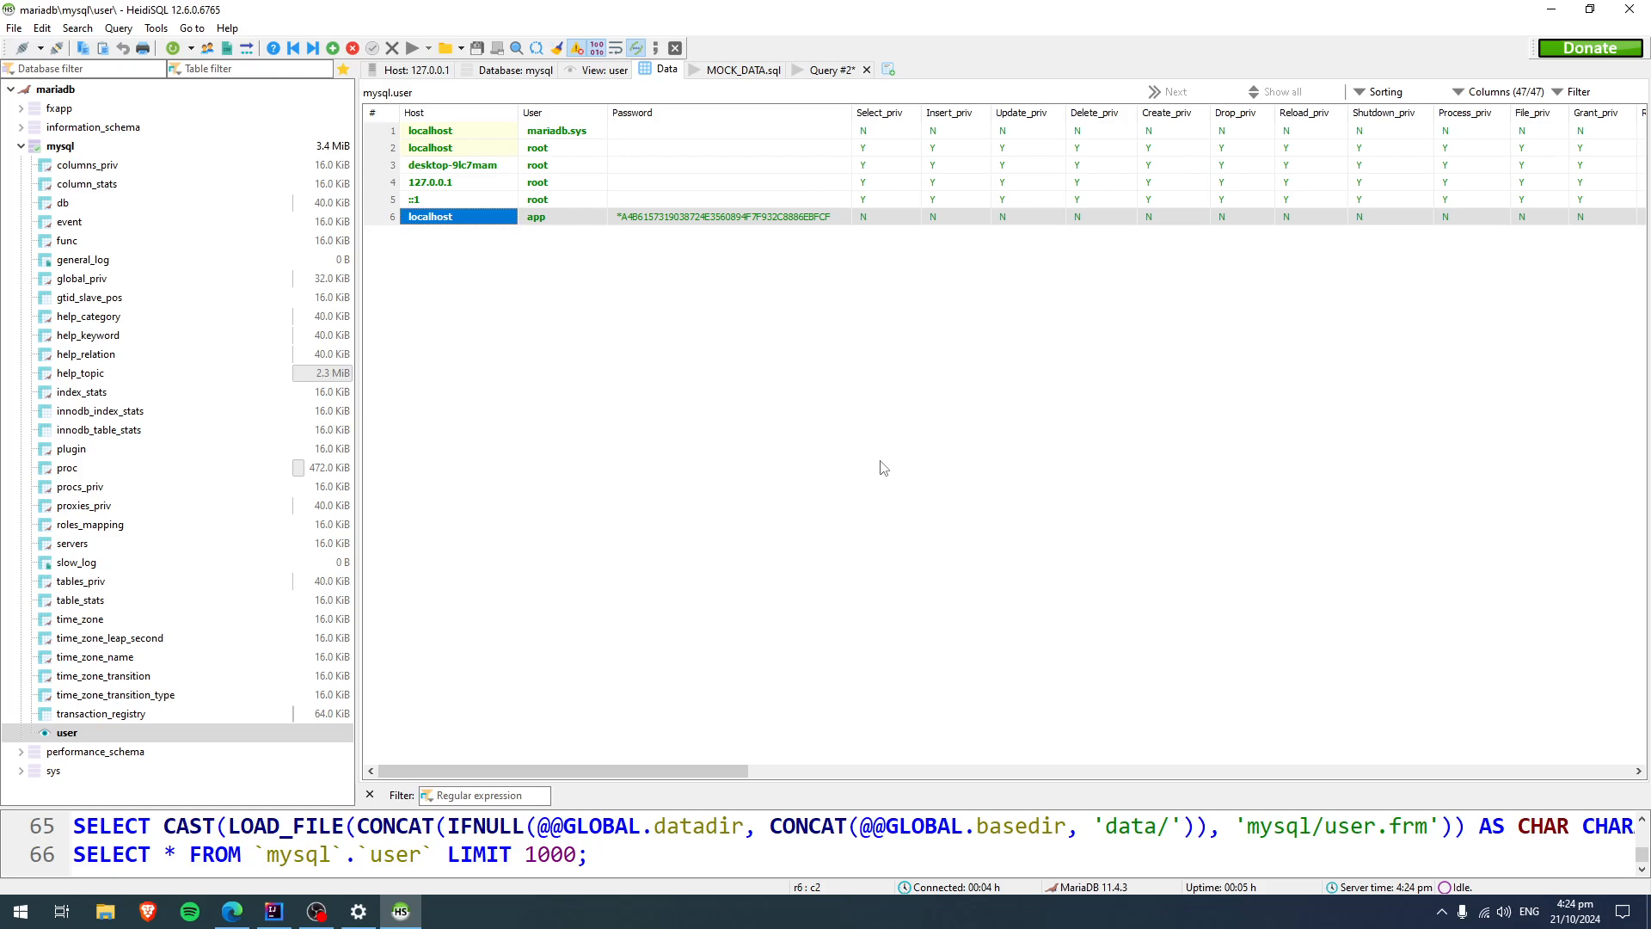
left_click(1558, 22)
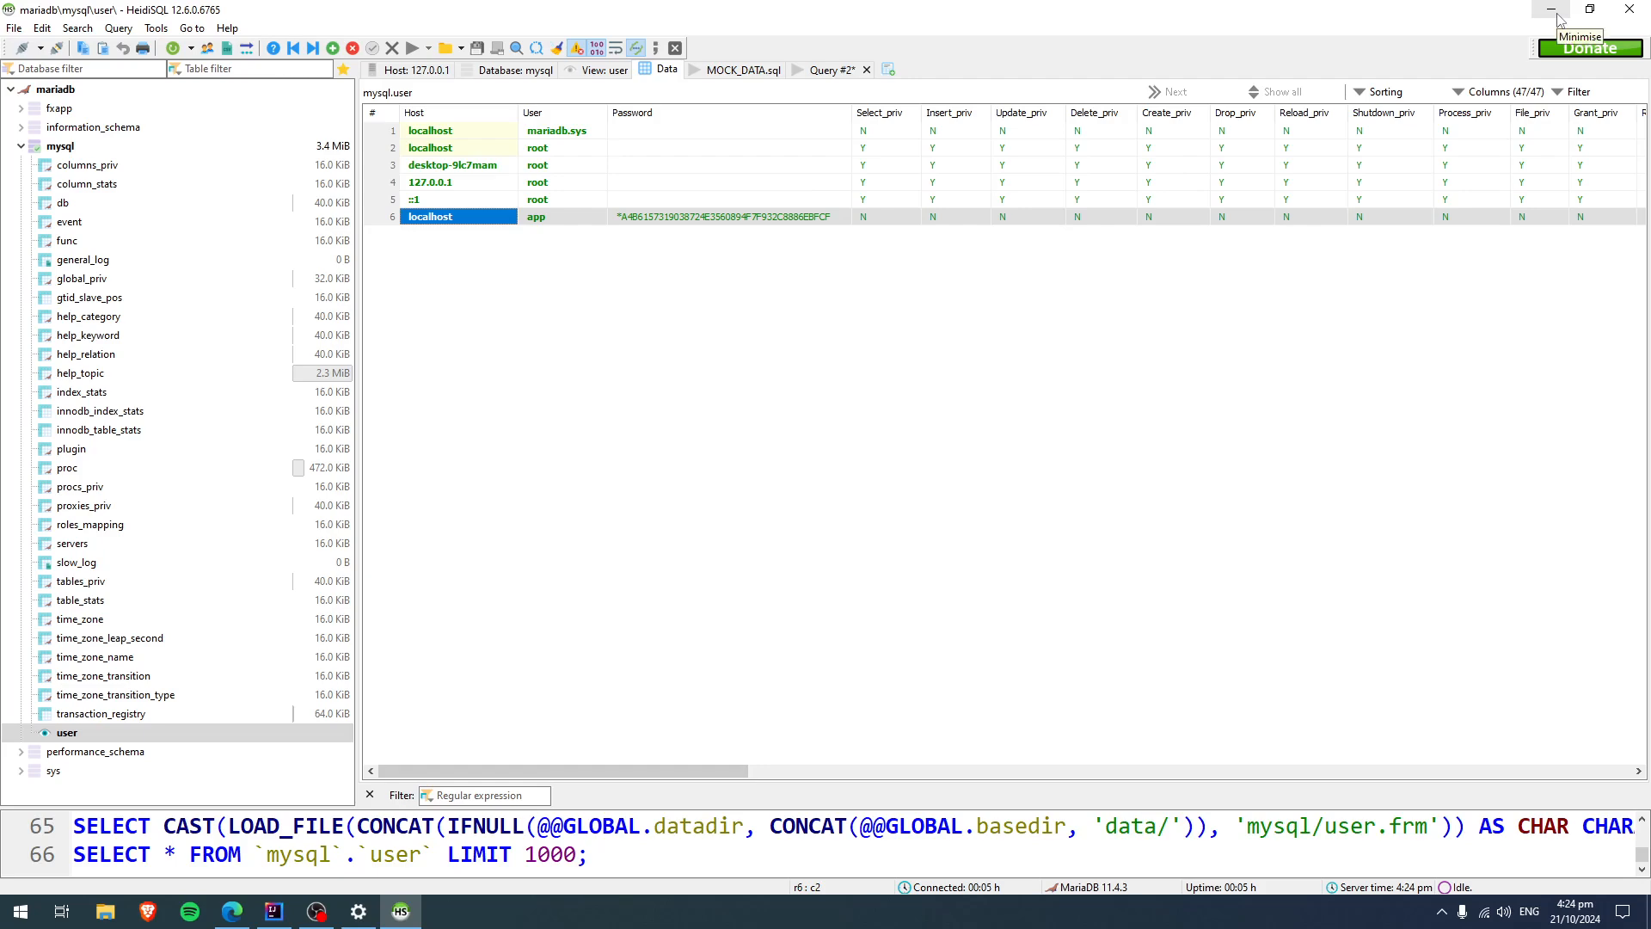
left_click(1558, 19)
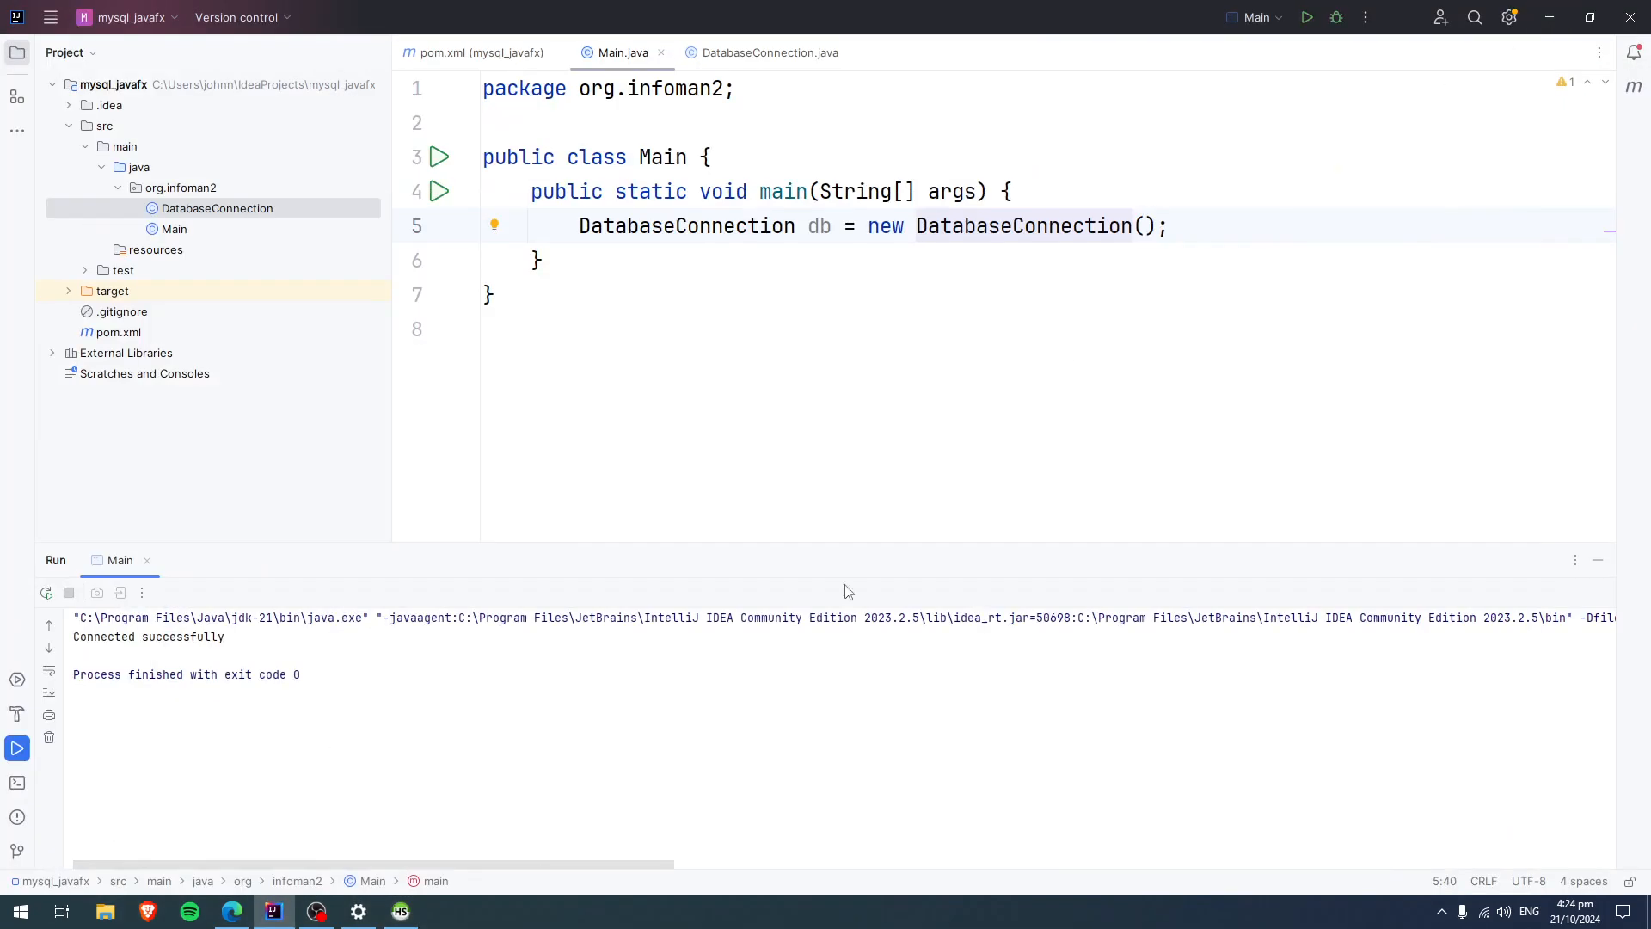